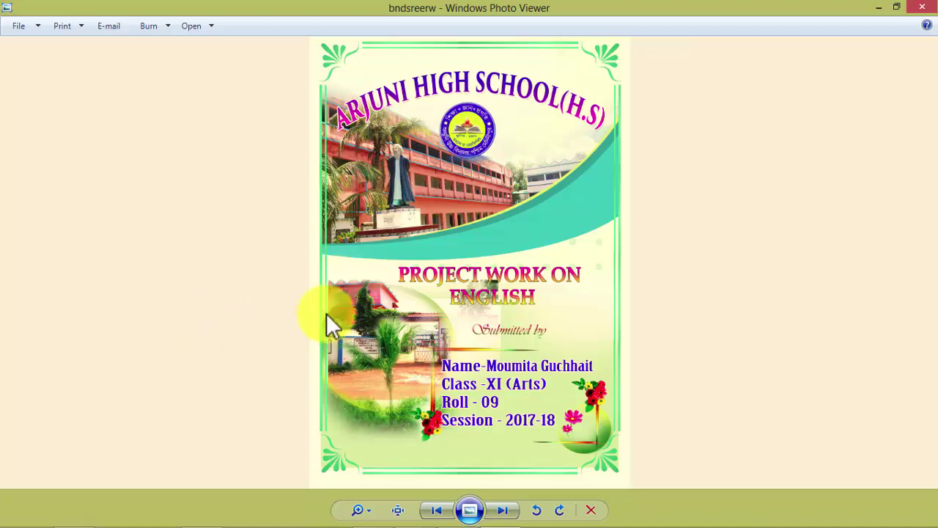
# Zoom in to inspect the cover's title and student details, then close Photo Viewer.
pyautogui.scroll(1, 470, 253)
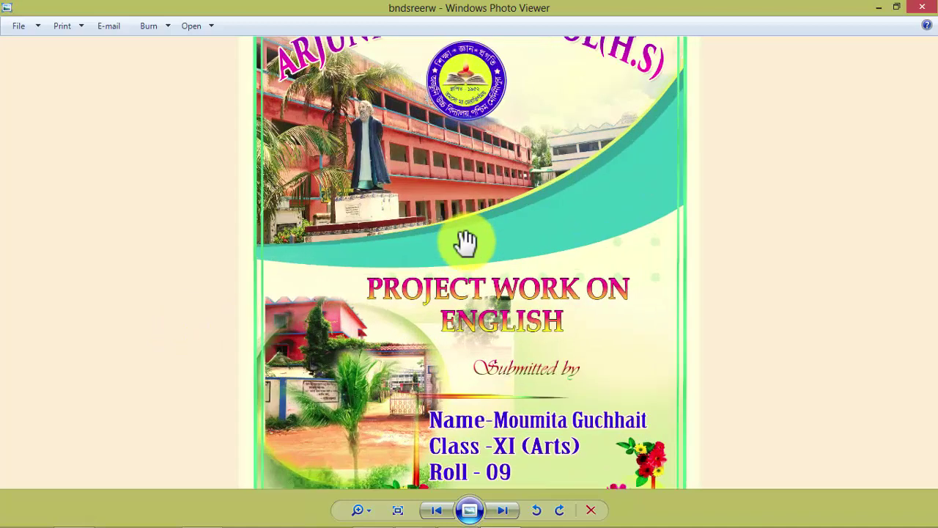
pyautogui.moveTo(465, 167); pyautogui.dragTo(464, 259)
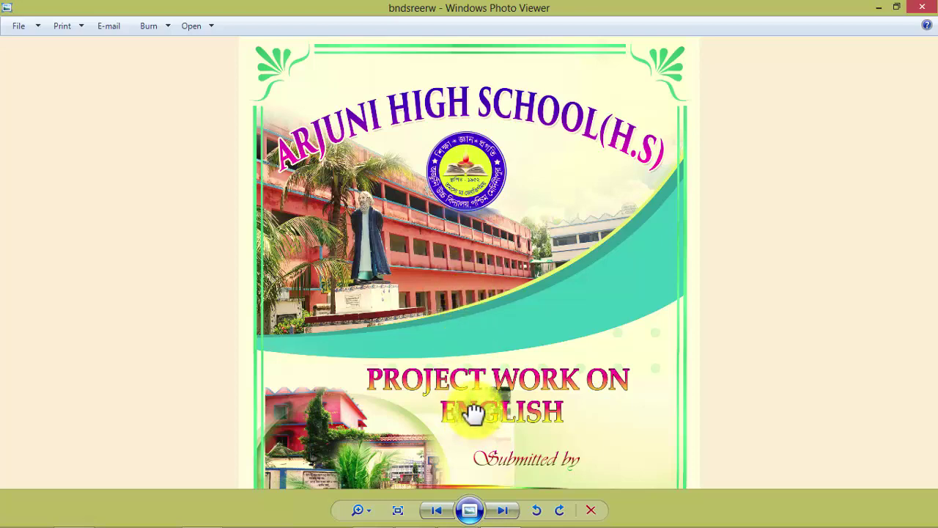
pyautogui.moveTo(473, 413); pyautogui.dragTo(488, 211)
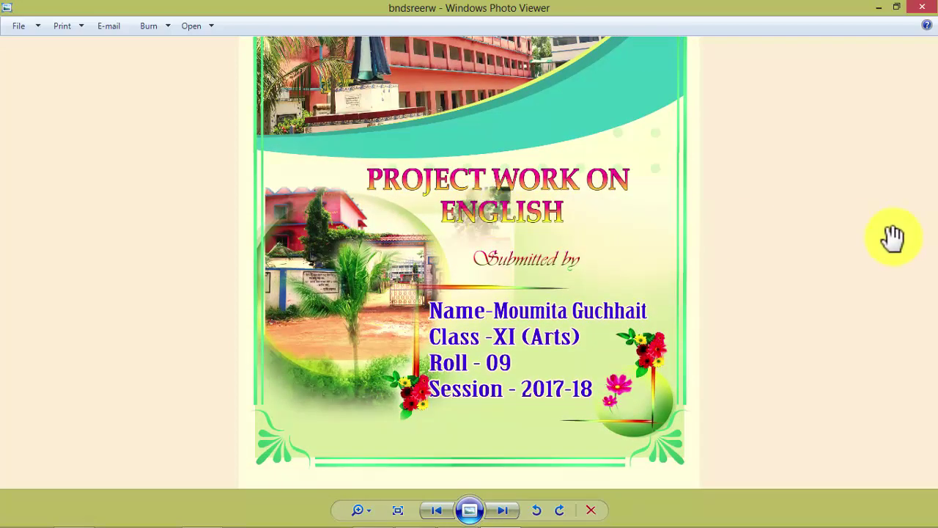
pyautogui.scroll(-3, 718, 358)
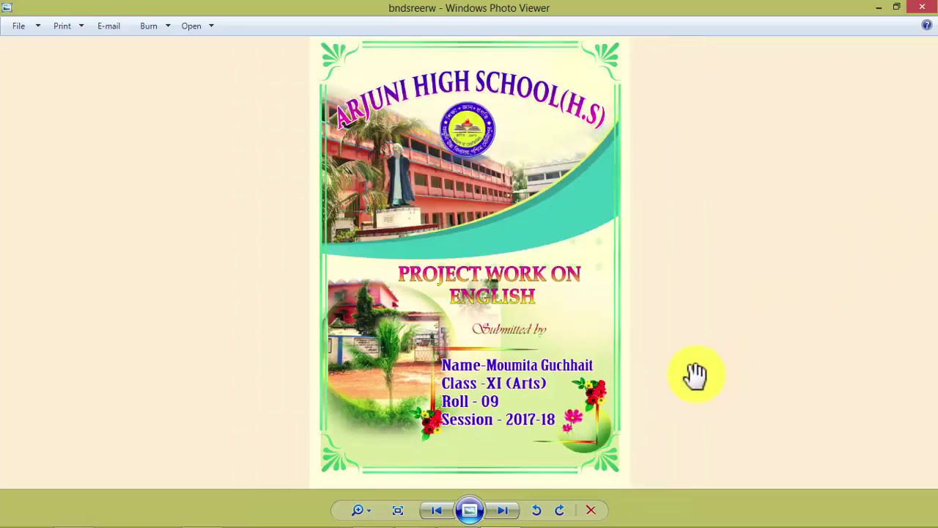
pyautogui.click(921, 9)
pyautogui.moveTo(205, 516)
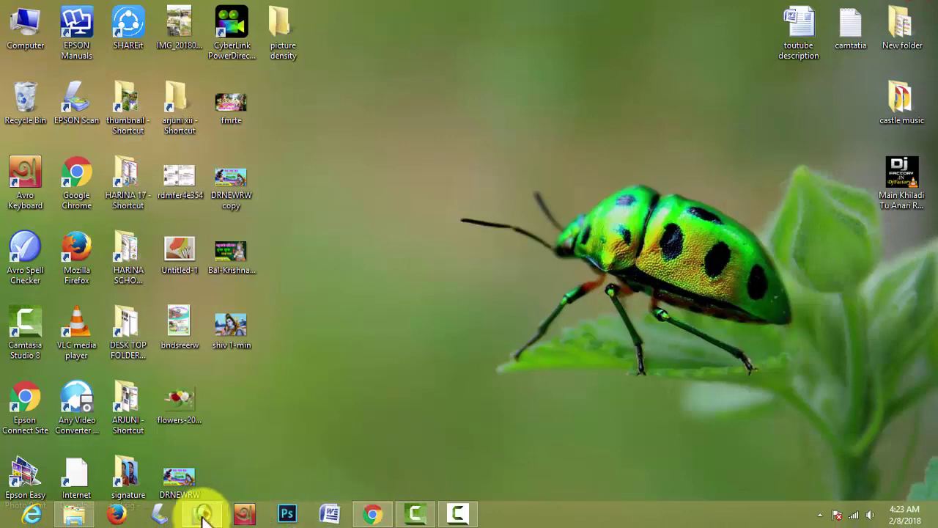
# Create a new A4 document (210 × 297 mm, 300 pixels/inch) with White contents.
pyautogui.click(204, 515)
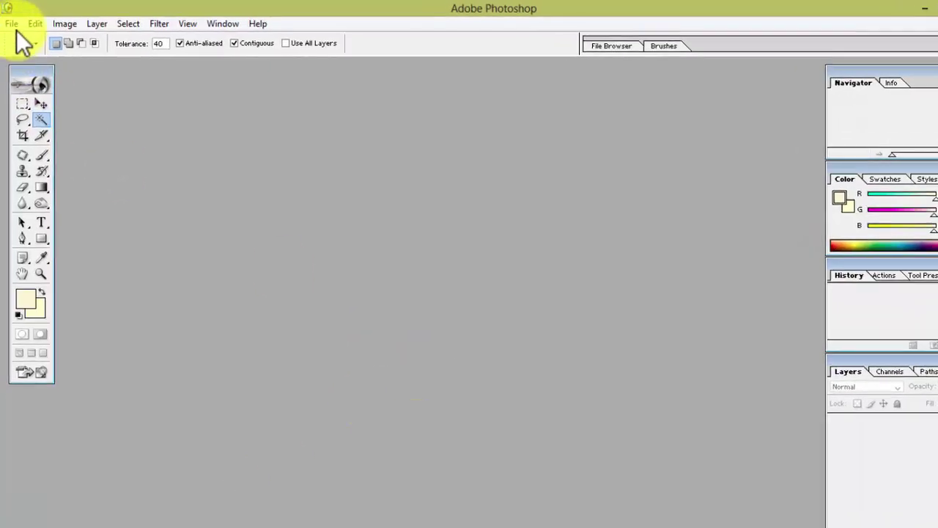
pyautogui.click(12, 24)
pyautogui.click(22, 44)
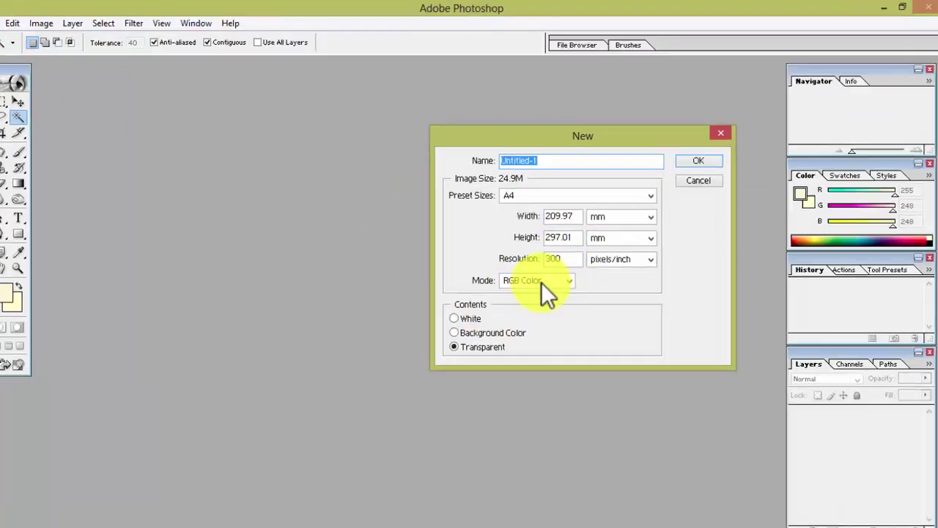
pyautogui.click(557, 195)
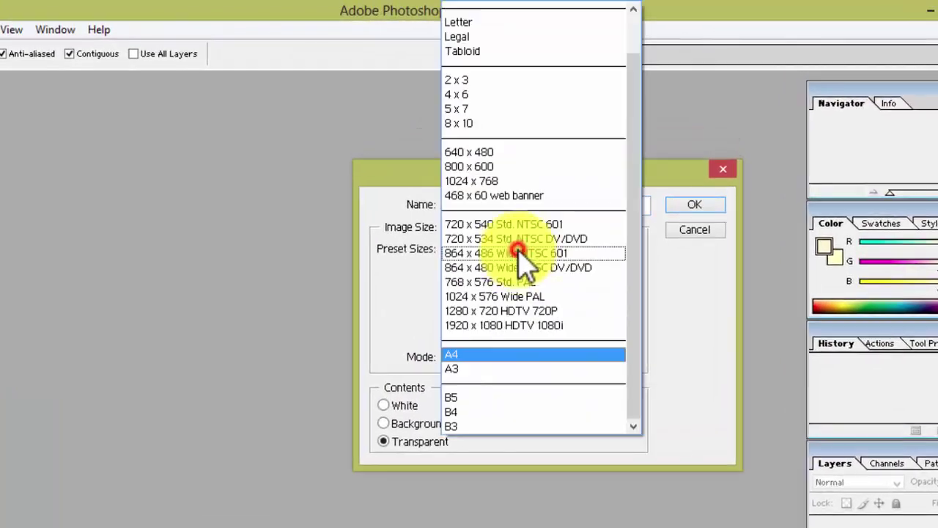
pyautogui.click(471, 355)
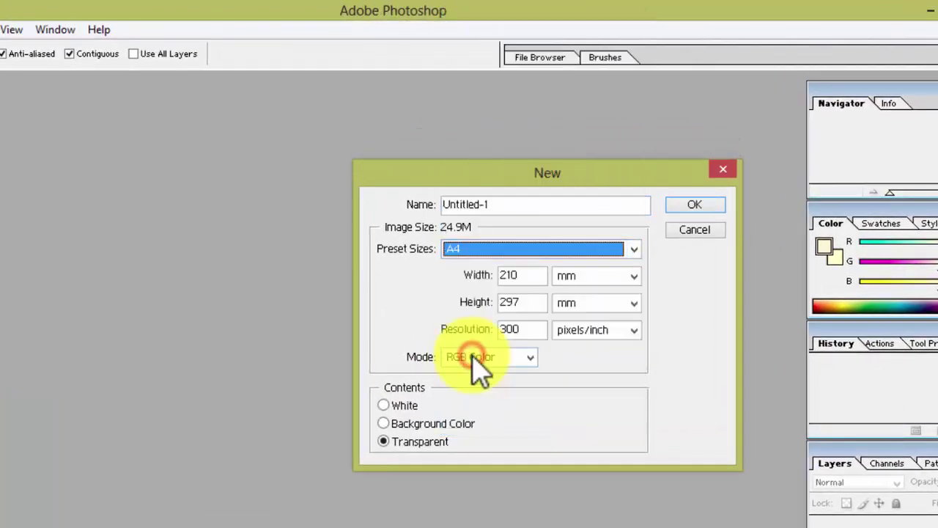
pyautogui.click(399, 404)
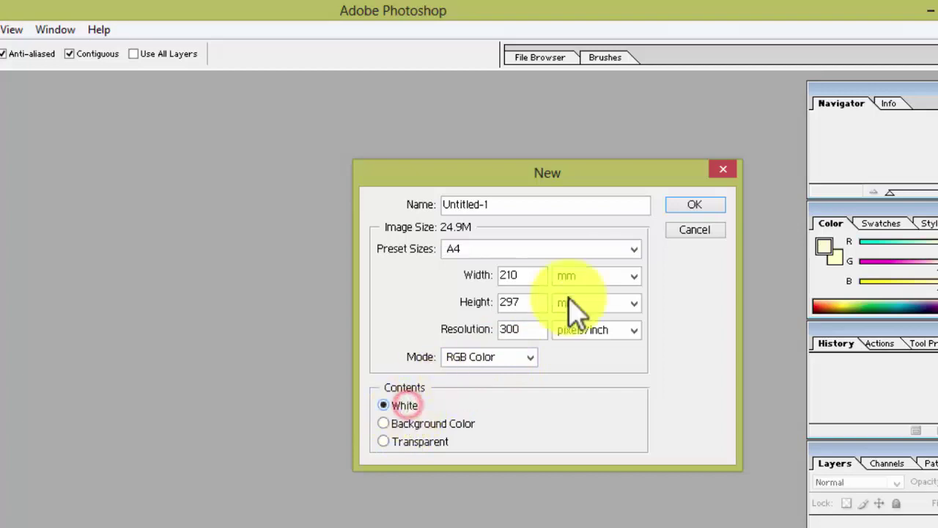
pyautogui.click(682, 206)
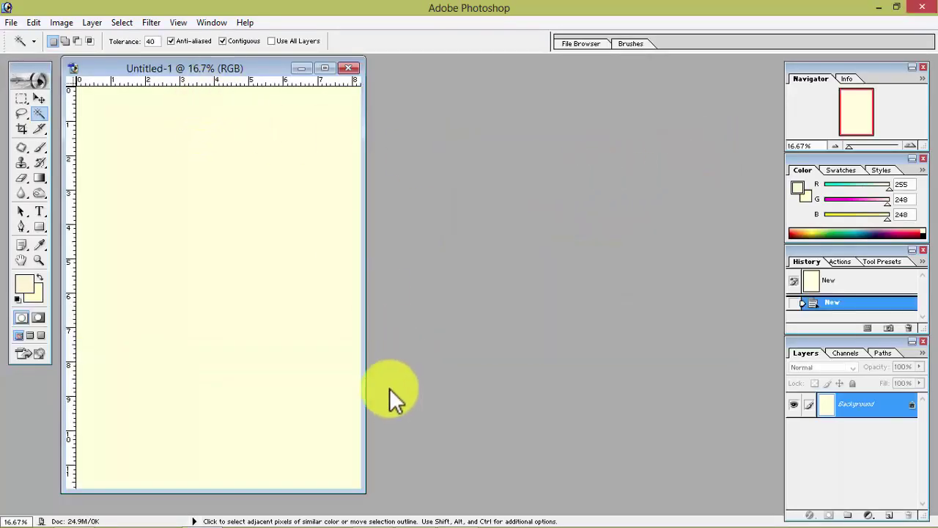
# Zoom the new page out to 12.5%, shift its window right, and minimize Photoshop.
pyautogui.hotkey('ctrl', '-')
pyautogui.moveTo(212, 74); pyautogui.dragTo(296, 74)
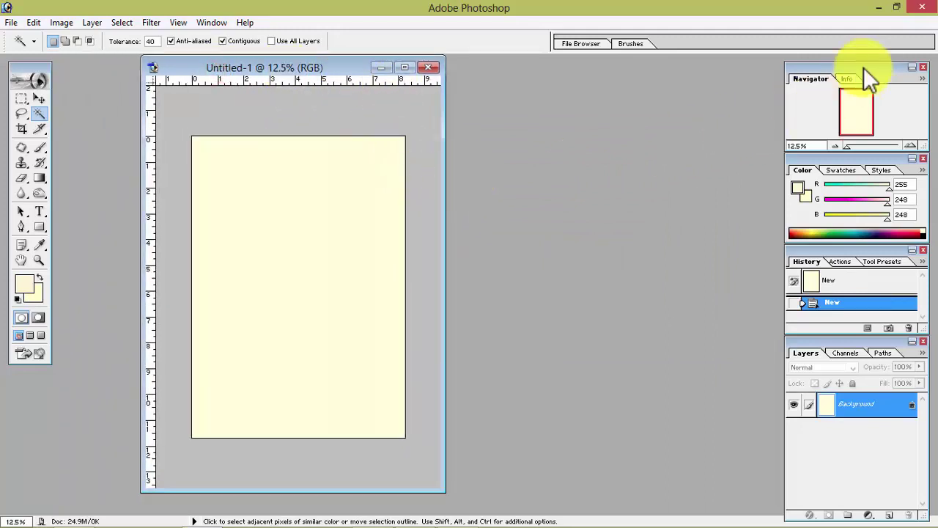
pyautogui.click(877, 8)
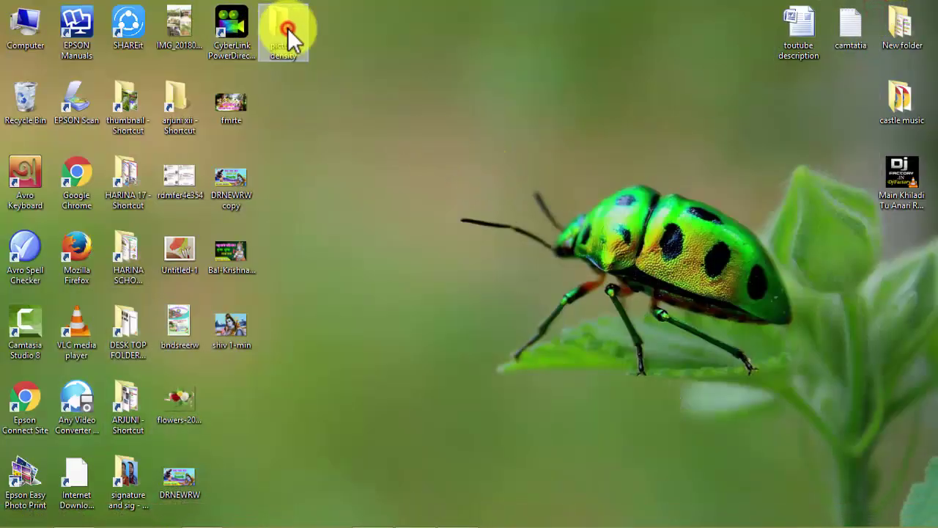
# Open the picture density folder full-screen and send BORDER.png into Photoshop.
pyautogui.doubleClick(287, 28)
pyautogui.click(635, 73)
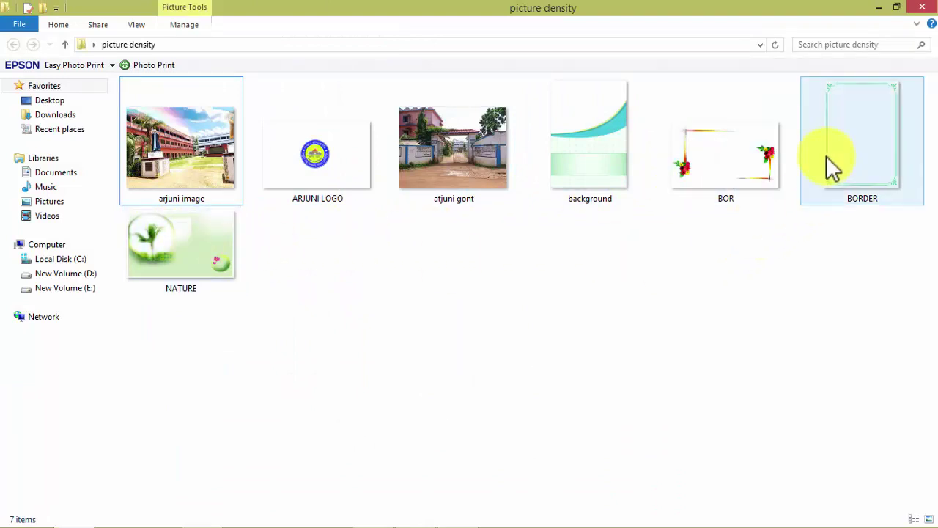
pyautogui.moveTo(860, 109)
pyautogui.mouseDown()
pyautogui.moveTo(350, 480)
pyautogui.moveTo(205, 513)
pyautogui.moveTo(490, 230)
pyautogui.mouseUp()
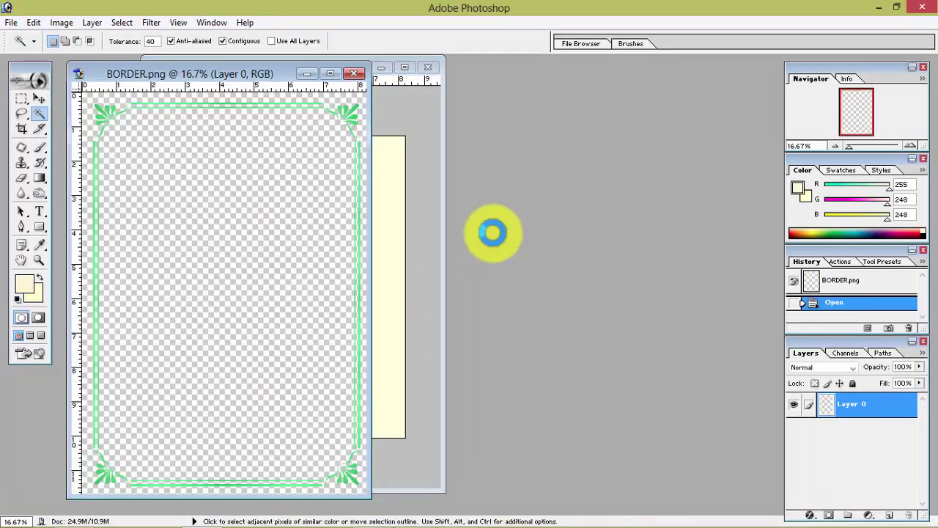
# Copy the green BORDER frame onto the A4 page as Layer 1 and nudge it into place.
pyautogui.moveTo(185, 82); pyautogui.dragTo(517, 97)
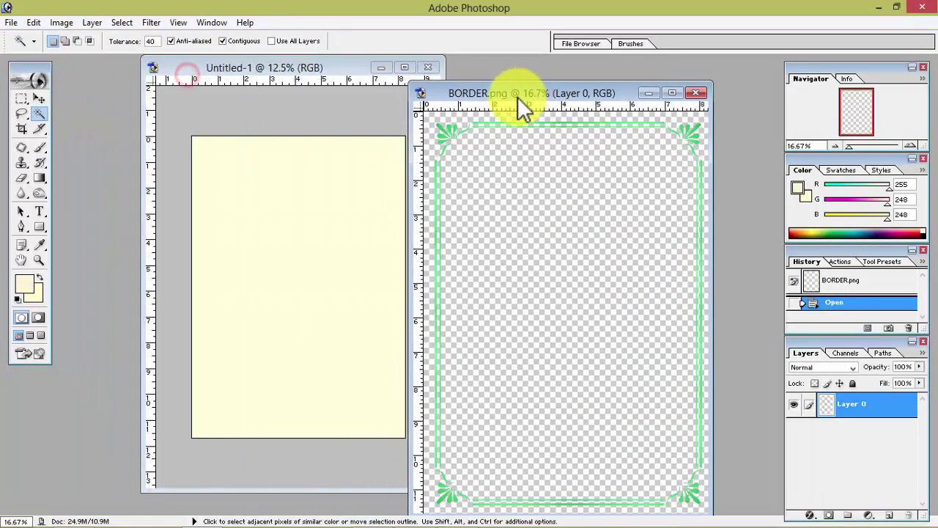
pyautogui.click(38, 98)
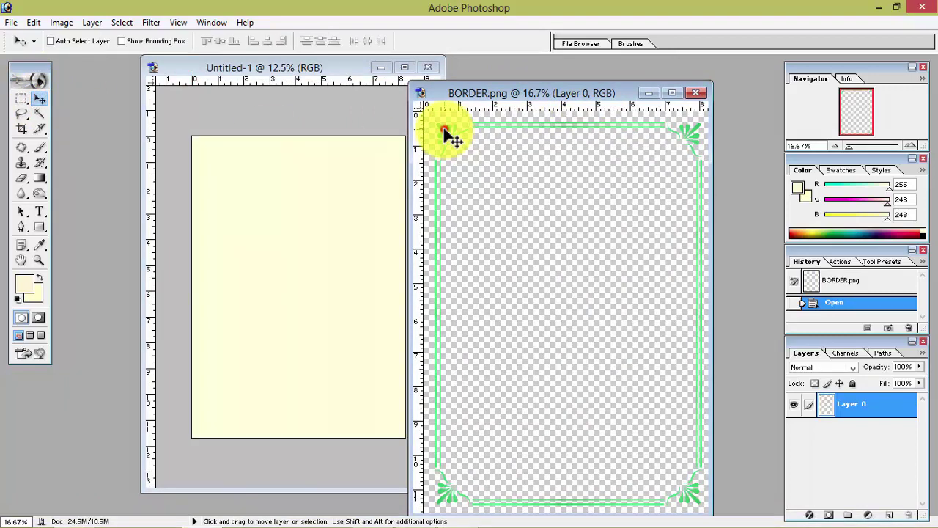
pyautogui.moveTo(445, 132)
pyautogui.mouseDown()
pyautogui.moveTo(301, 204)
pyautogui.moveTo(236, 161)
pyautogui.mouseUp()
pyautogui.hotkey('shift', 'Left')
pyautogui.hotkey('shift', 'Left')
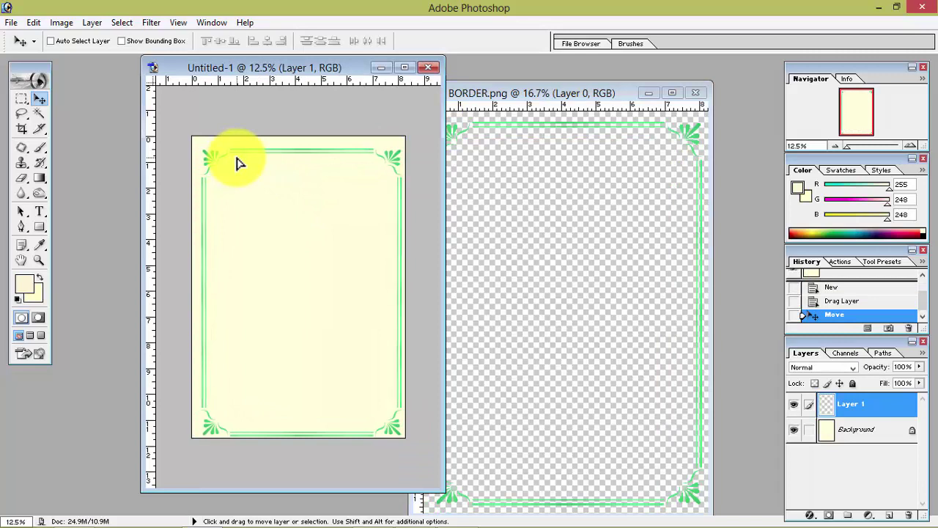
pyautogui.hotkey('shift', 'Left')
pyautogui.hotkey('shift', 'Up')
pyautogui.hotkey('shift', 'Up')
pyautogui.hotkey('shift', 'Up')
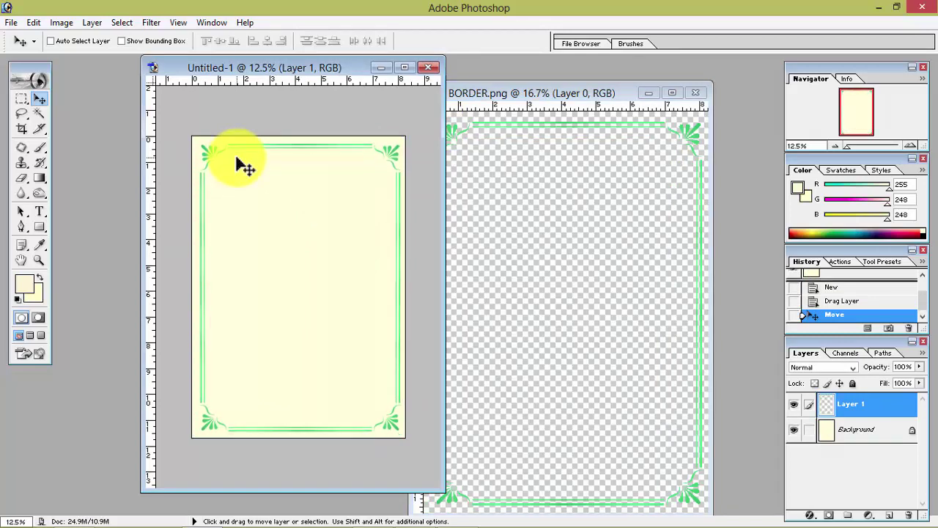
pyautogui.hotkey('shift', 'Left')
# Close BORDER.png and open background.png from the picture density folder.
pyautogui.click(698, 93)
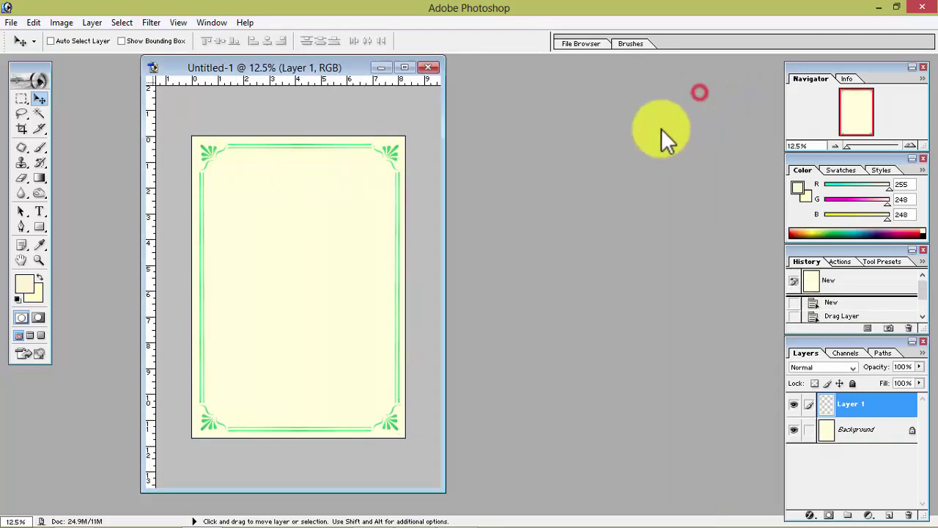
pyautogui.click(878, 7)
pyautogui.click(635, 342)
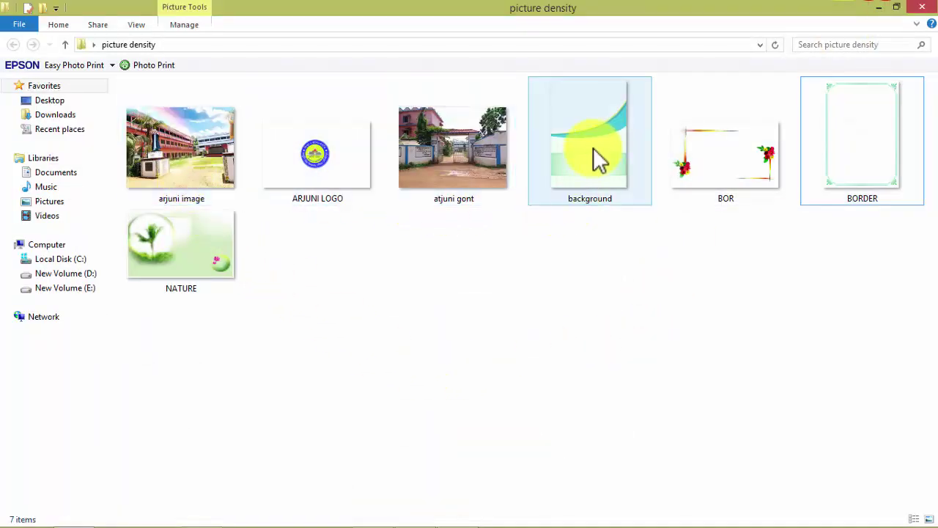
pyautogui.moveTo(594, 145)
pyautogui.mouseDown()
pyautogui.moveTo(654, 517)
pyautogui.moveTo(209, 522)
pyautogui.moveTo(359, 252)
pyautogui.mouseUp()
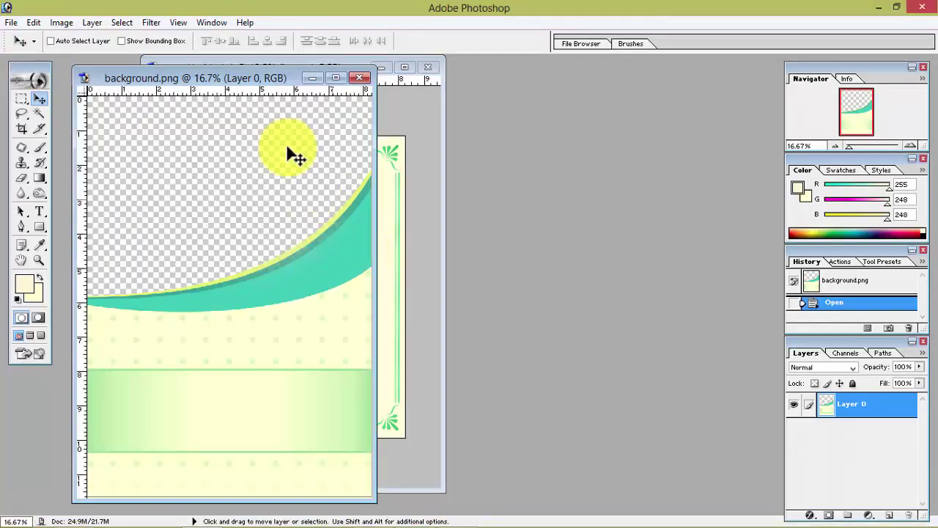
# Copy the background artwork onto the A4 page as Layer 2 and enlarge the cover window.
pyautogui.moveTo(266, 75); pyautogui.dragTo(596, 85)
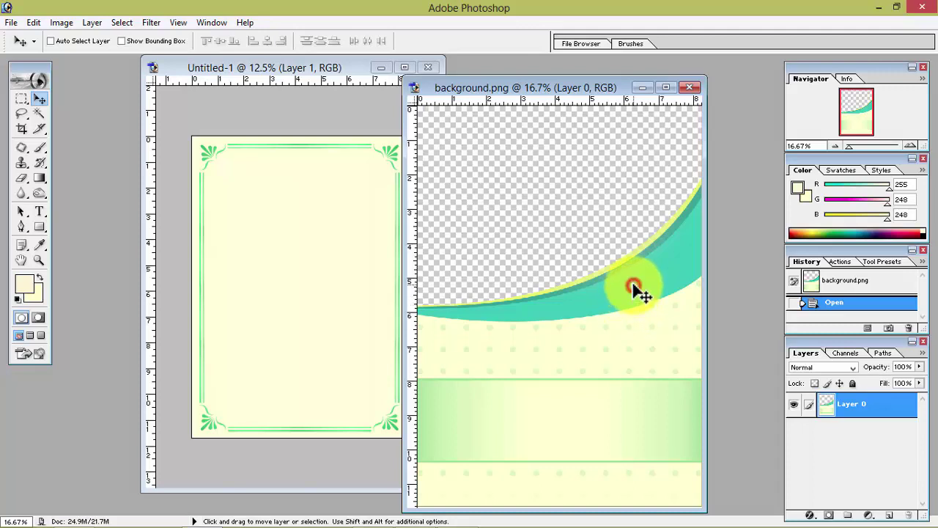
pyautogui.moveTo(638, 291)
pyautogui.mouseDown()
pyautogui.moveTo(332, 276)
pyautogui.moveTo(339, 257)
pyautogui.mouseUp()
pyautogui.click(406, 69)
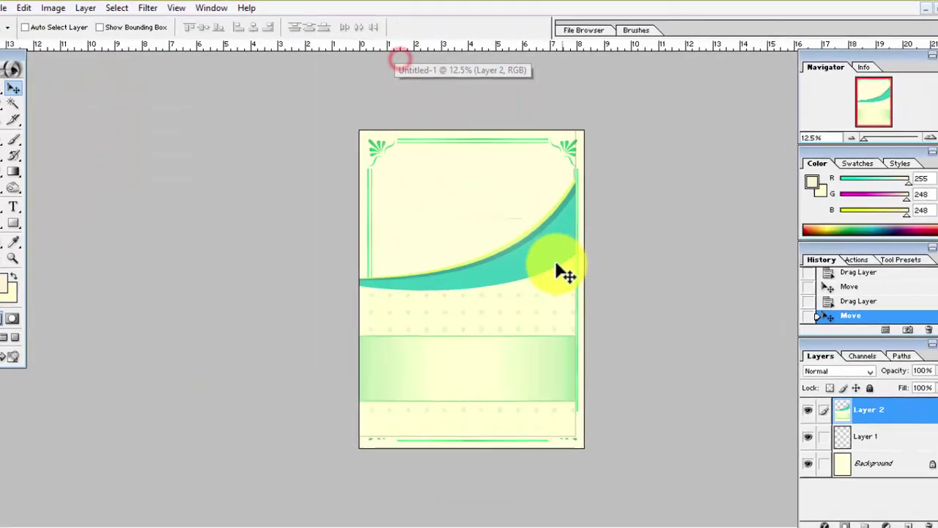
pyautogui.moveTo(555, 236); pyautogui.dragTo(559, 270)
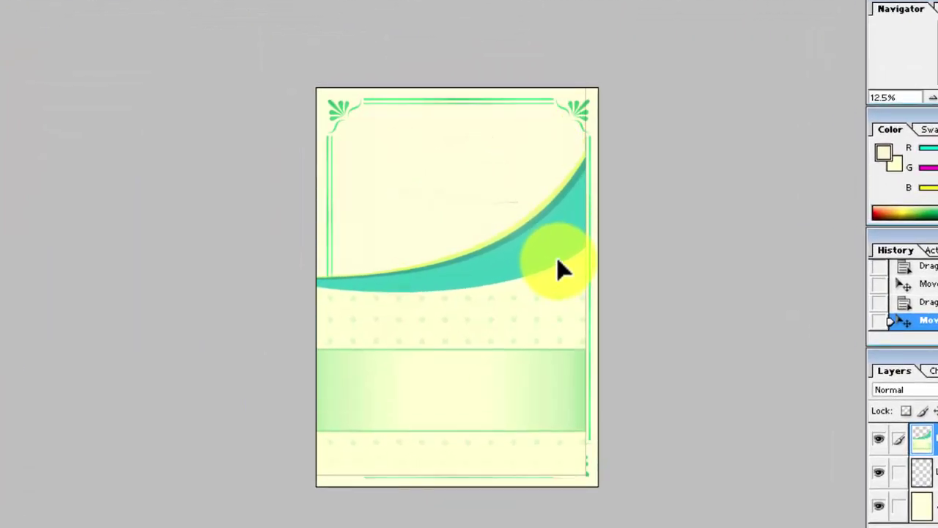
# Scale the background artwork to fit inside the border and nudge it into position.
pyautogui.hotkey('ctrl', '+')
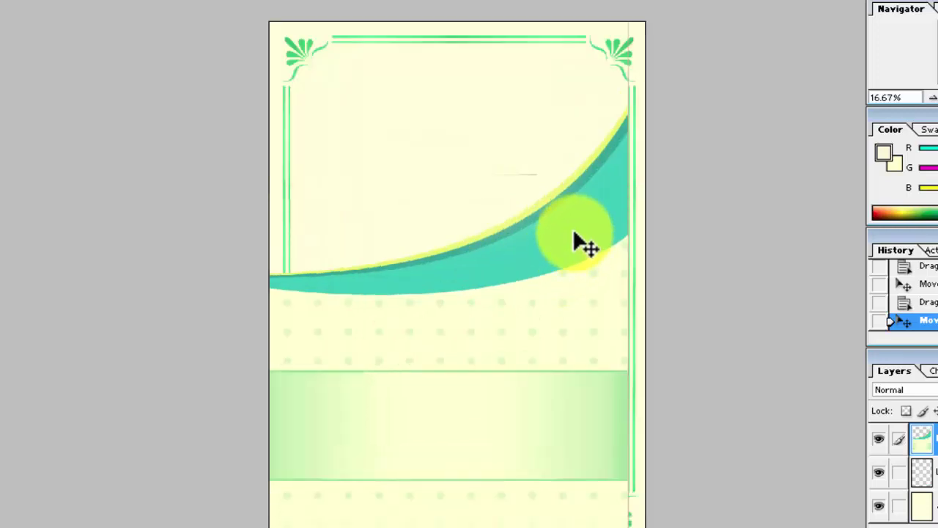
pyautogui.hotkey('ctrl', 't')
pyautogui.moveTo(254, 15); pyautogui.dragTo(273, 47)
pyautogui.press('Right')
pyautogui.press('Right')
pyautogui.press('Right')
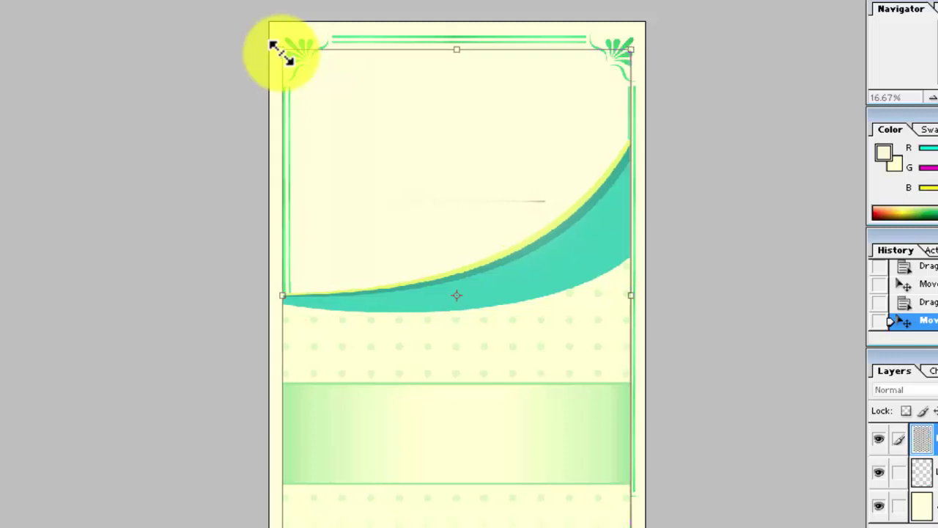
pyautogui.press('Right')
pyautogui.press('Right')
pyautogui.press('Left')
pyautogui.press('Left')
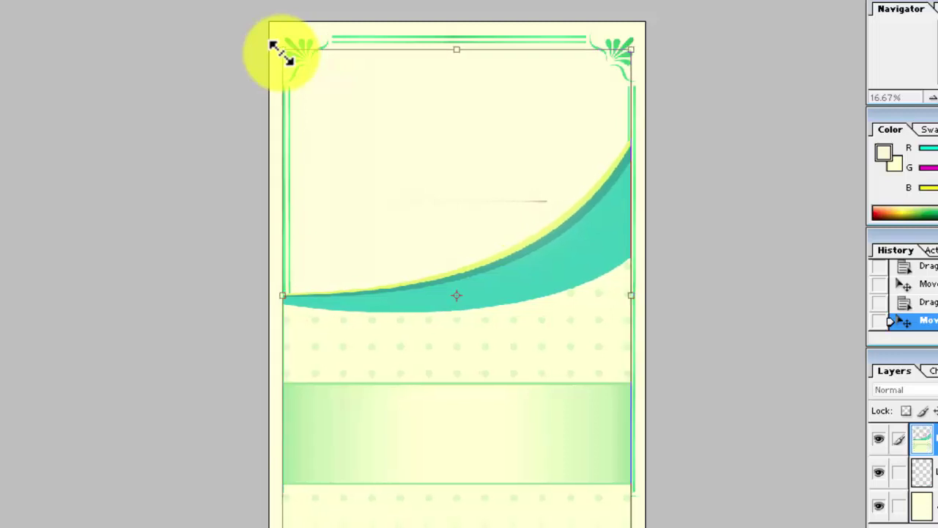
pyautogui.press('Left')
pyautogui.press('Left')
pyautogui.press('Left')
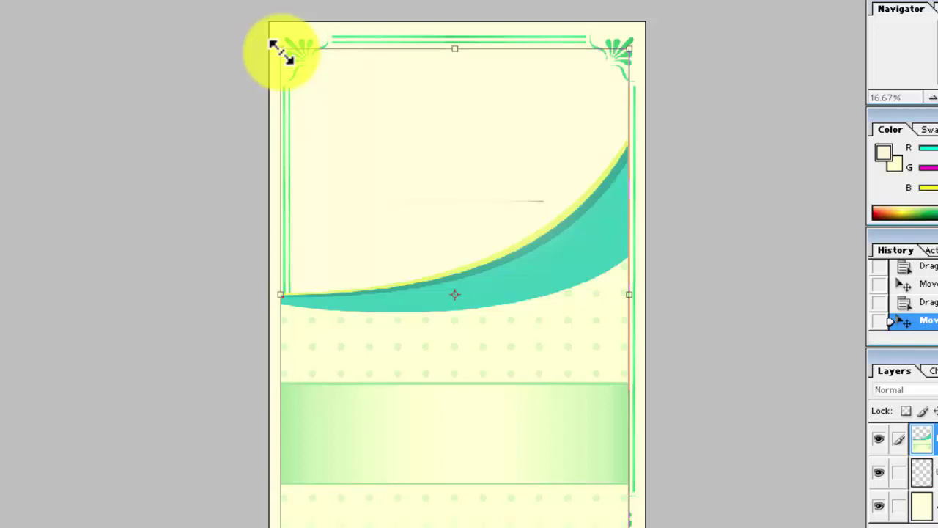
pyautogui.press('Up')
pyautogui.press('Up')
pyautogui.press('Up')
pyautogui.press('Up')
pyautogui.press('Up')
pyautogui.press('Up')
pyautogui.press('Up')
pyautogui.press('Up')
pyautogui.press('Up')
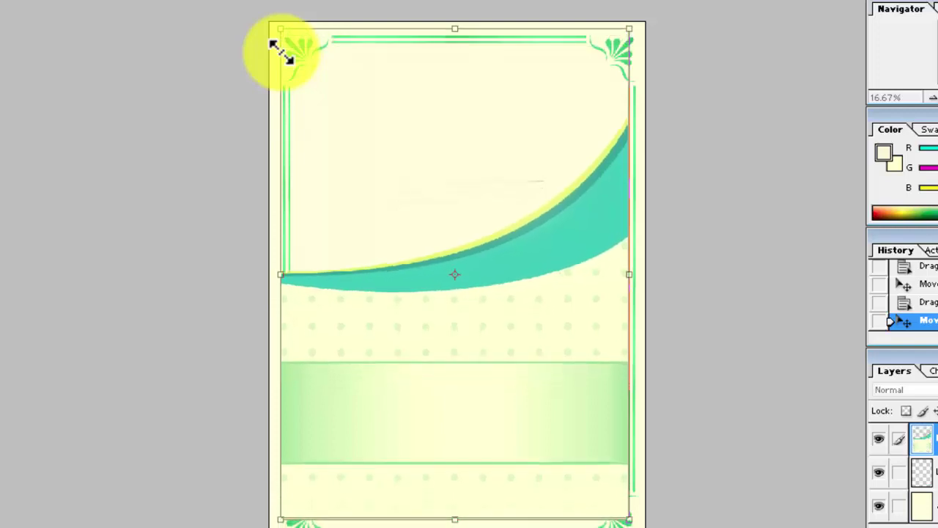
# Open arjuni image.jpg from the picture density folder in Photoshop.
pyautogui.click(847, 25)
pyautogui.click(718, 308)
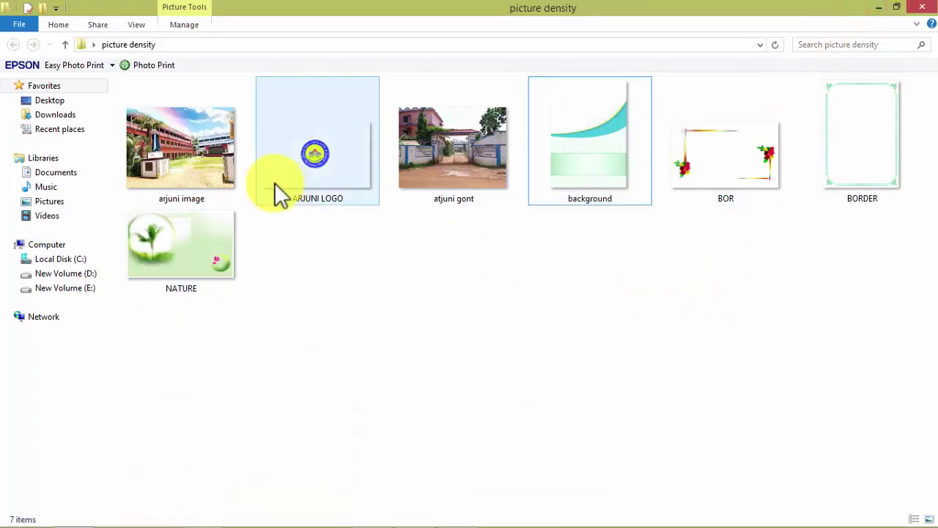
pyautogui.moveTo(192, 146)
pyautogui.mouseDown()
pyautogui.moveTo(469, 513)
pyautogui.moveTo(359, 389)
pyautogui.moveTo(479, 256)
pyautogui.mouseUp()
# Copy the arjuni school photo into the cover document as Layer 3.
pyautogui.moveTo(398, 87); pyautogui.dragTo(575, 99)
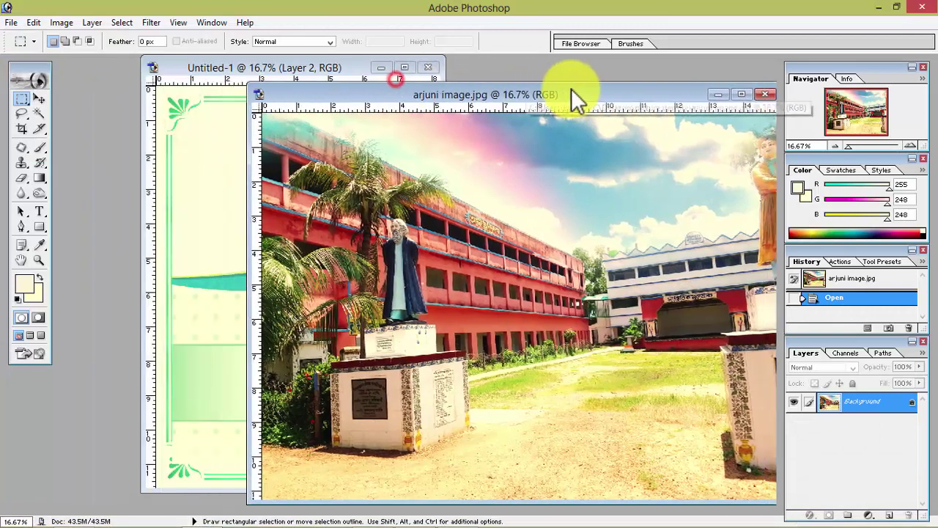
pyautogui.hotkey('ctrl', '-')
pyautogui.click(39, 98)
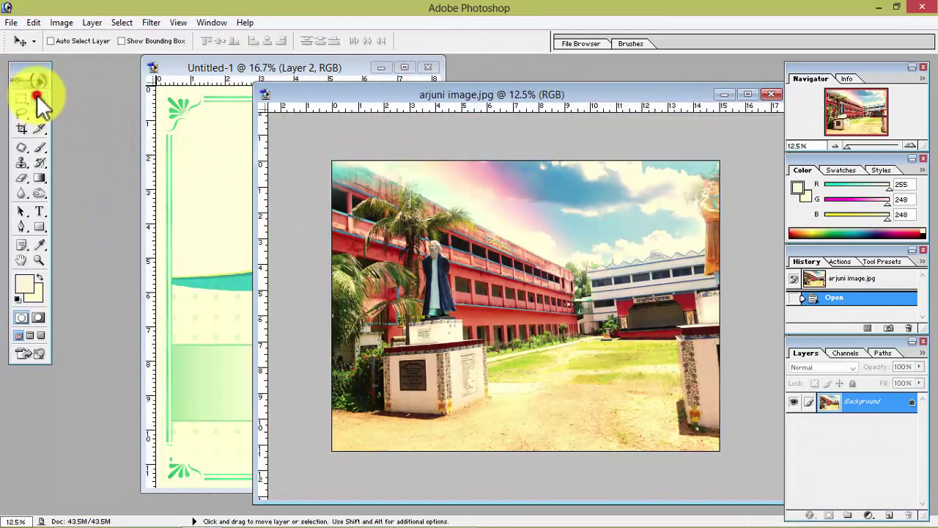
pyautogui.moveTo(503, 269)
pyautogui.mouseDown()
pyautogui.moveTo(233, 236)
pyautogui.moveTo(356, 142)
pyautogui.mouseUp()
pyautogui.click(405, 66)
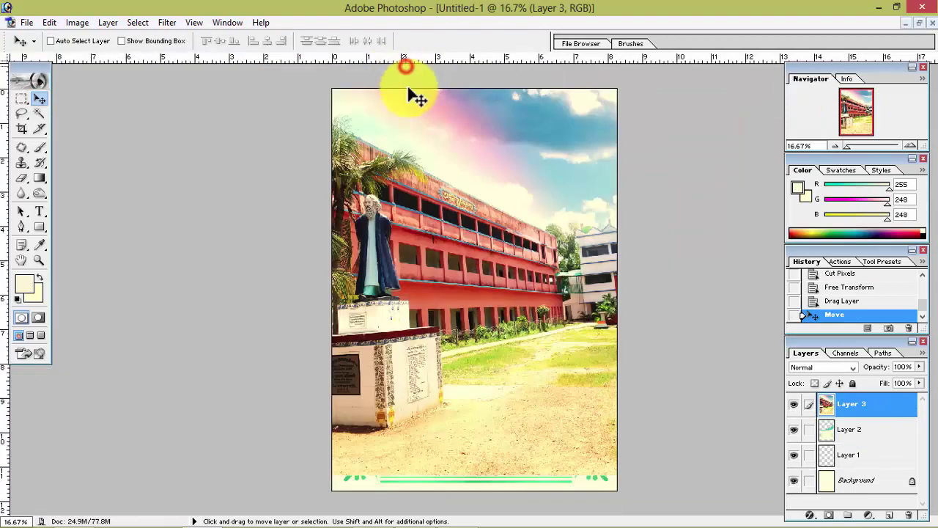
# Scale the school photo to about 50% at the frame's top and send it behind the teal curve.
pyautogui.hotkey('ctrl', 't')
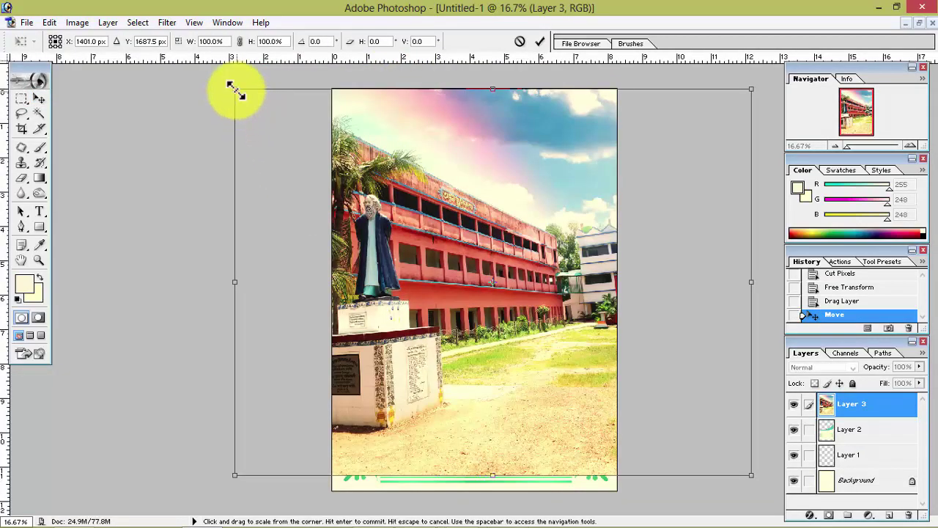
pyautogui.moveTo(234, 89); pyautogui.dragTo(477, 238)
pyautogui.moveTo(546, 333)
pyautogui.mouseDown()
pyautogui.moveTo(443, 192)
pyautogui.moveTo(418, 179)
pyautogui.mouseUp()
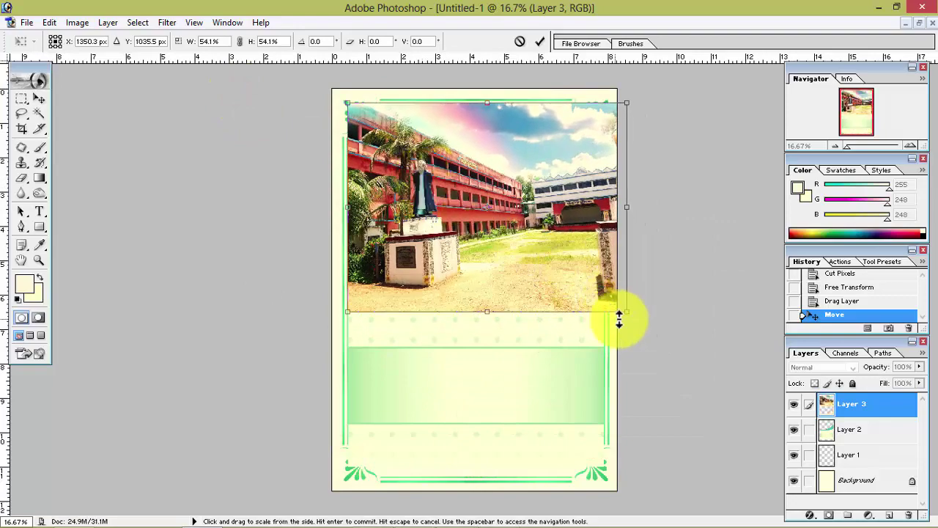
pyautogui.moveTo(628, 313); pyautogui.dragTo(608, 298)
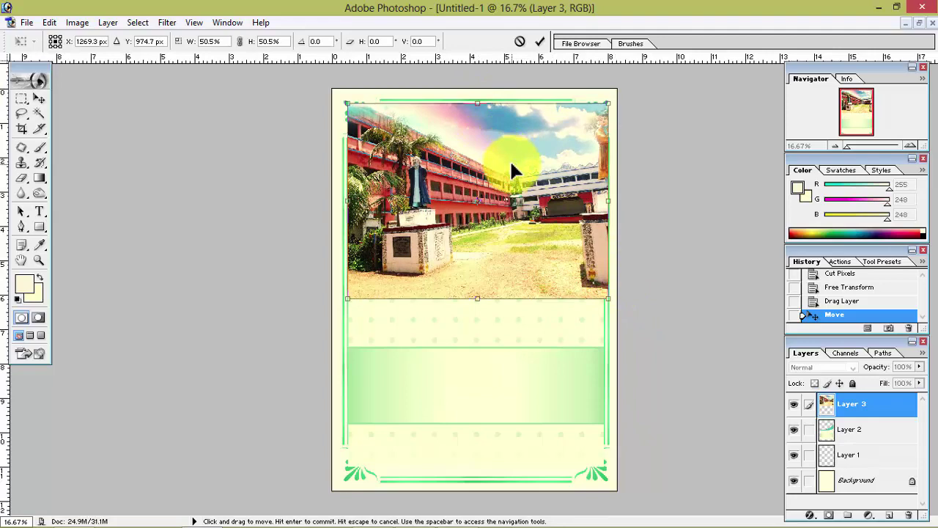
pyautogui.moveTo(510, 161); pyautogui.dragTo(512, 168)
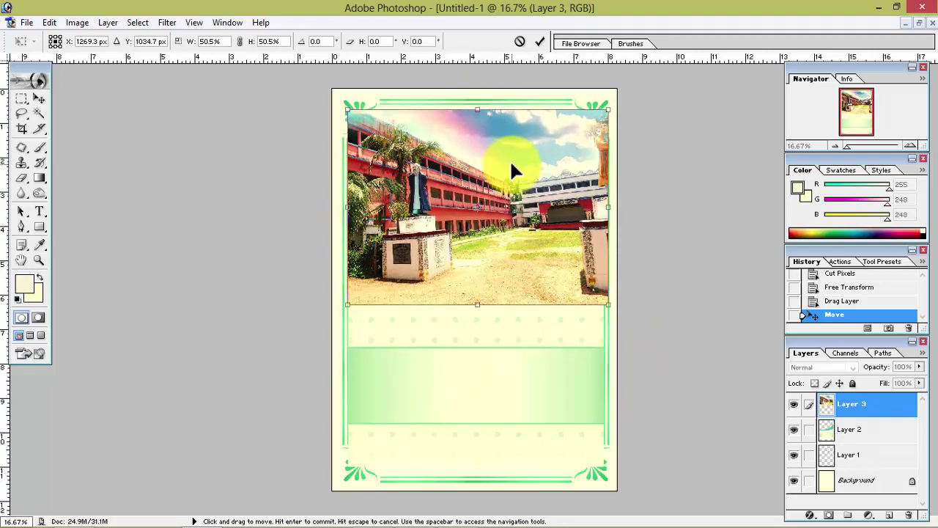
pyautogui.hotkey('ctrl', 'z')
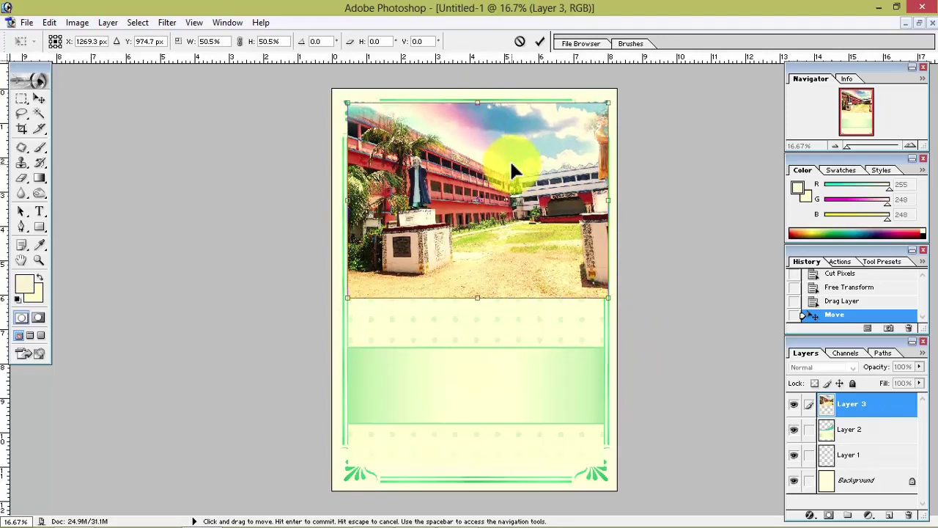
pyautogui.press('Return')
pyautogui.hotkey('ctrl', '[')
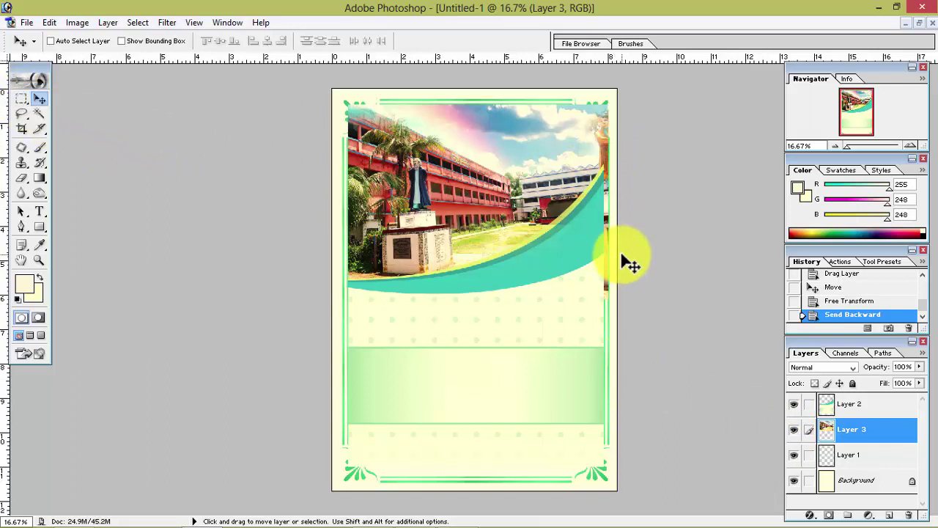
# Fine-tune the school photo's size and top-right corner to fit the frame.
pyautogui.hotkey('ctrl', 't')
pyautogui.moveTo(608, 301); pyautogui.dragTo(602, 299)
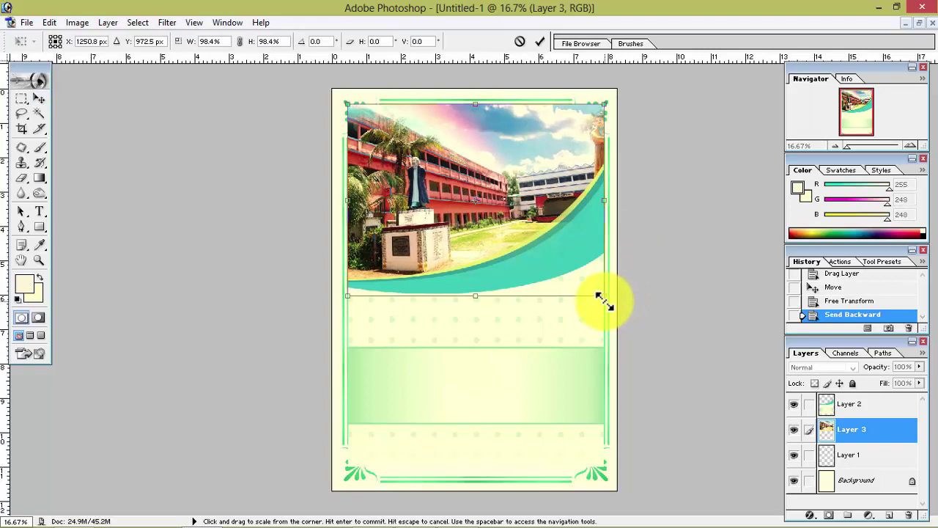
pyautogui.press('Return')
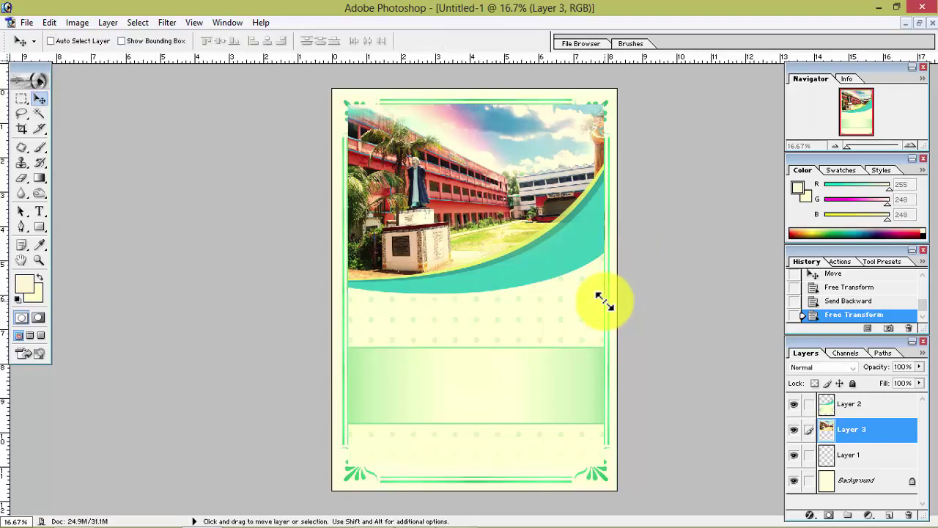
pyautogui.hotkey('ctrl', '+')
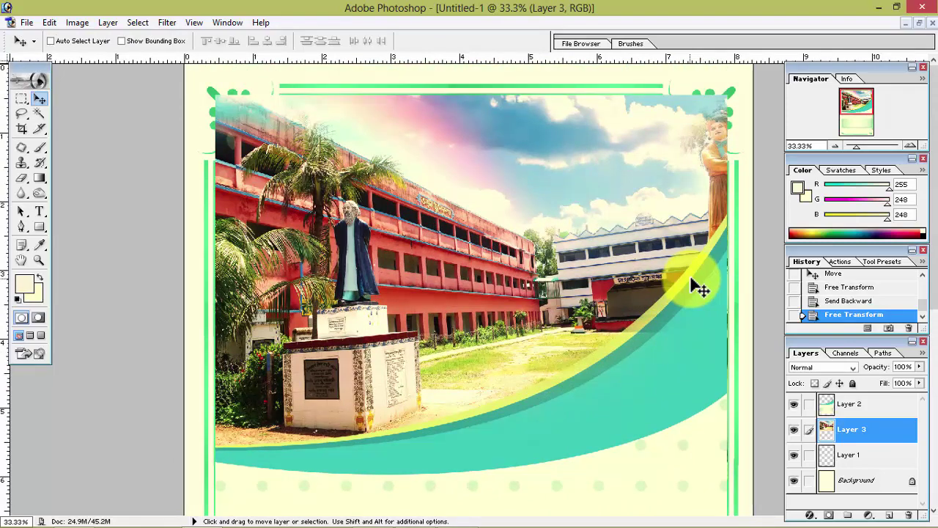
pyautogui.hotkey('ctrl', 't')
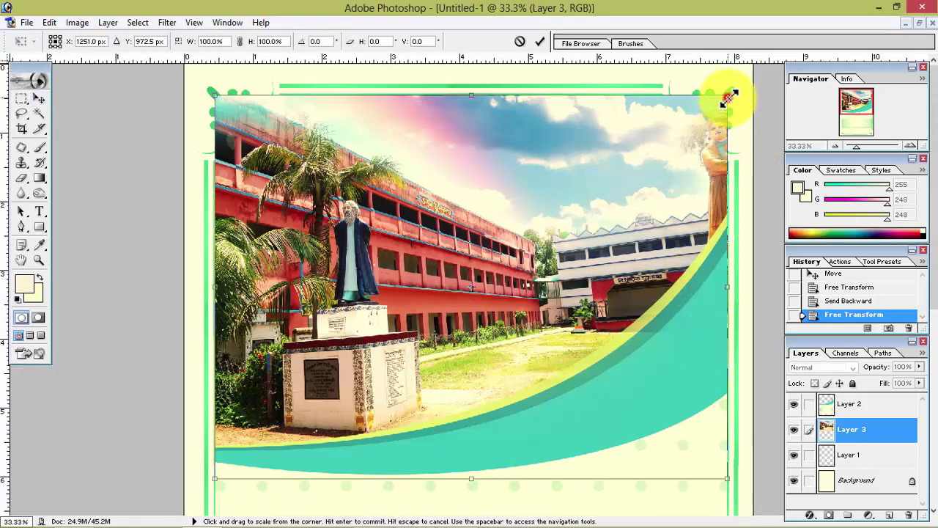
pyautogui.moveTo(728, 98); pyautogui.dragTo(732, 102)
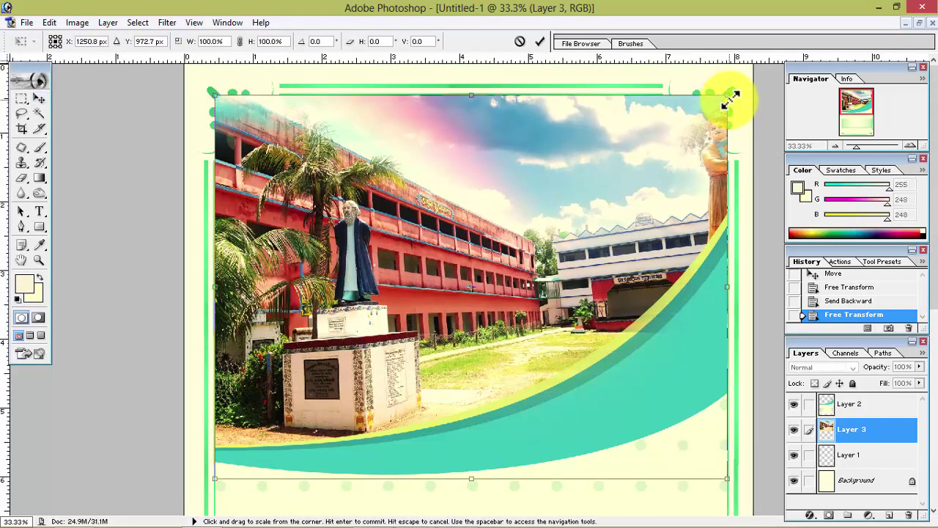
pyautogui.press('Return')
# Widen the teal curve slightly, then nudge both the curve and the photo up.
pyautogui.keyDown('ctrl'); pyautogui.click(713, 305); pyautogui.keyUp('ctrl')
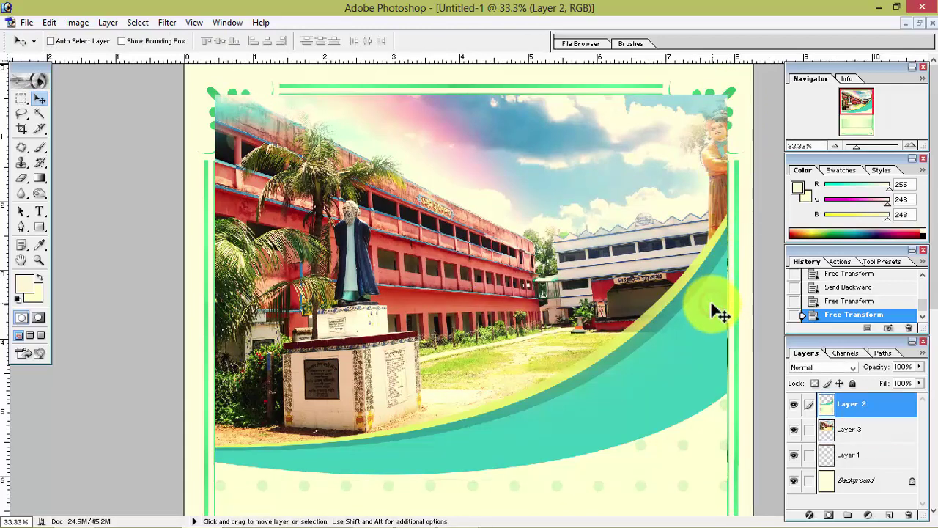
pyautogui.hotkey('ctrl', 't')
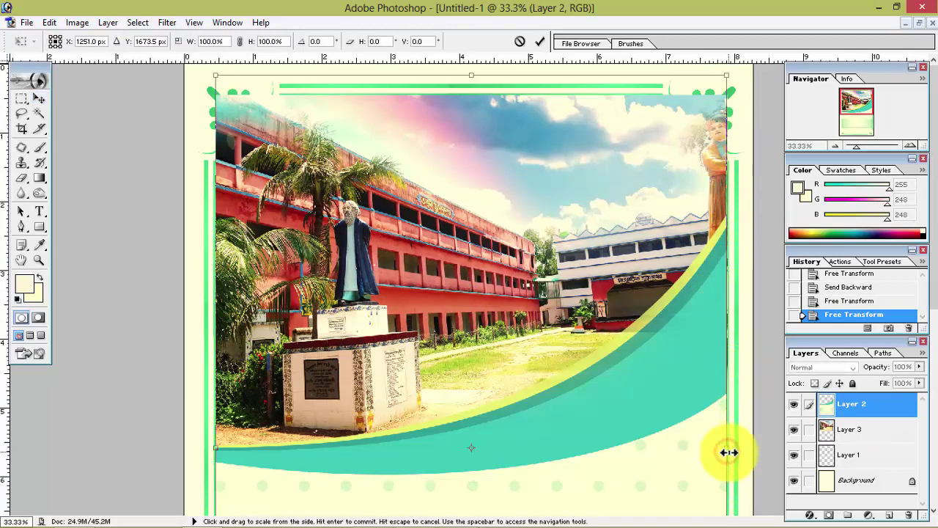
pyautogui.moveTo(728, 453); pyautogui.dragTo(727, 453)
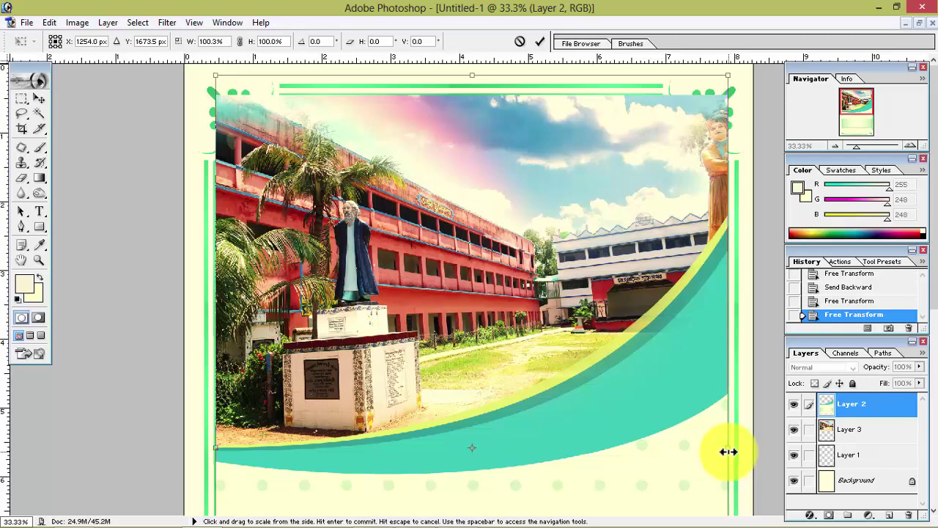
pyautogui.doubleClick(726, 449)
pyautogui.scroll(-1, 722, 440)
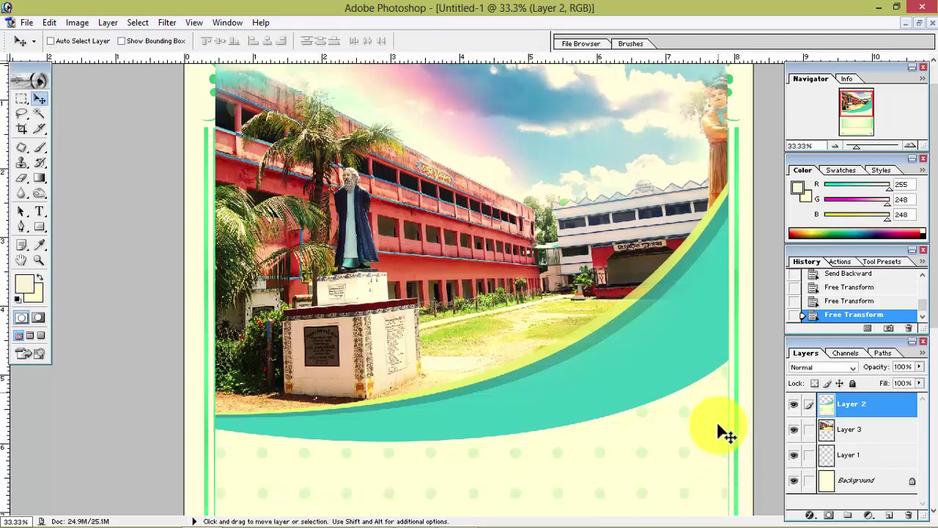
pyautogui.scroll(-2, 722, 433)
pyautogui.scroll(3, 722, 425)
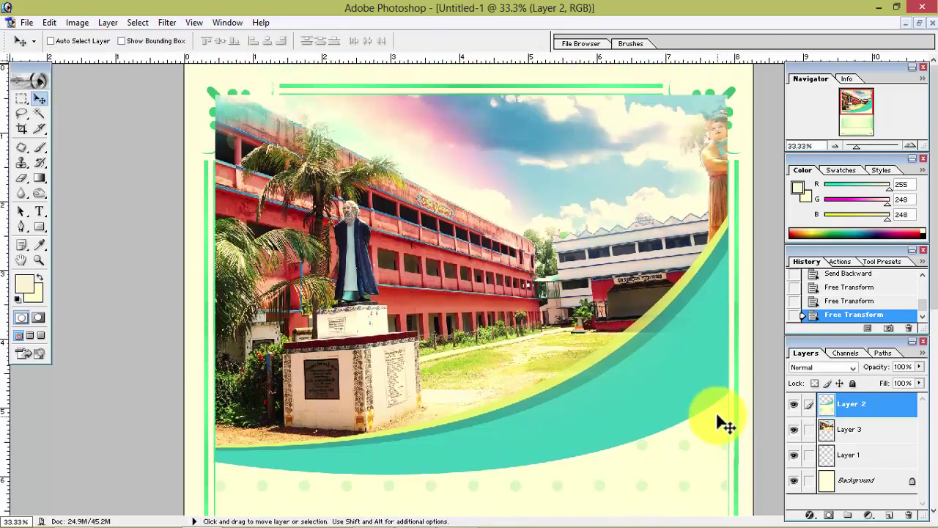
pyautogui.hotkey('ctrl', '-')
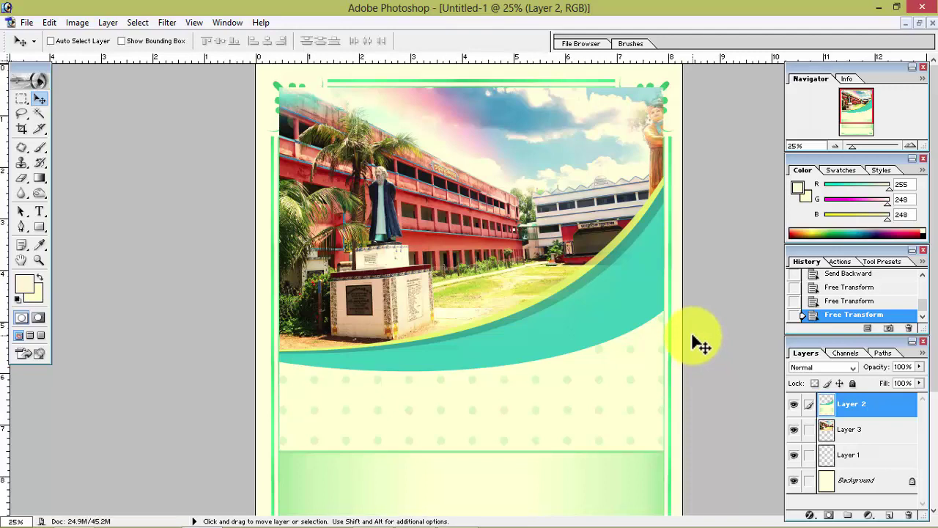
pyautogui.press('Up')
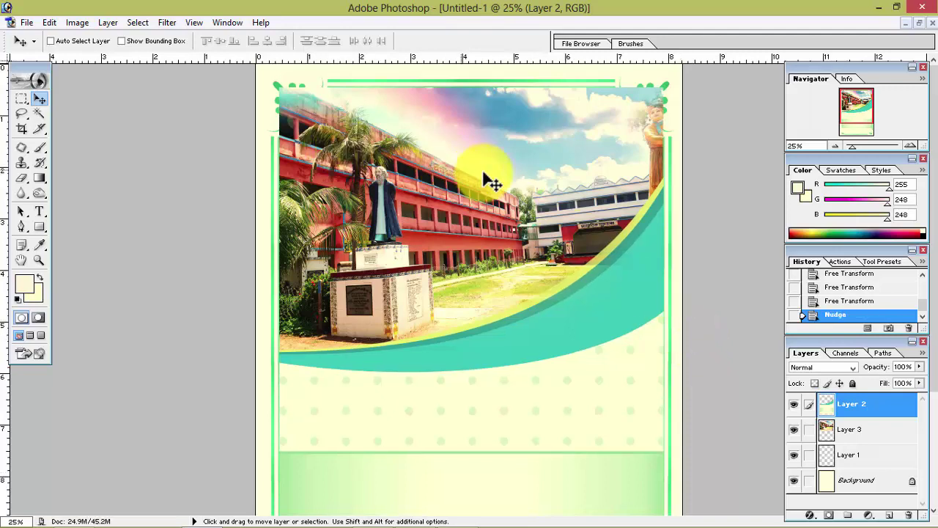
pyautogui.hotkey('alt', '[')
pyautogui.press('Up')
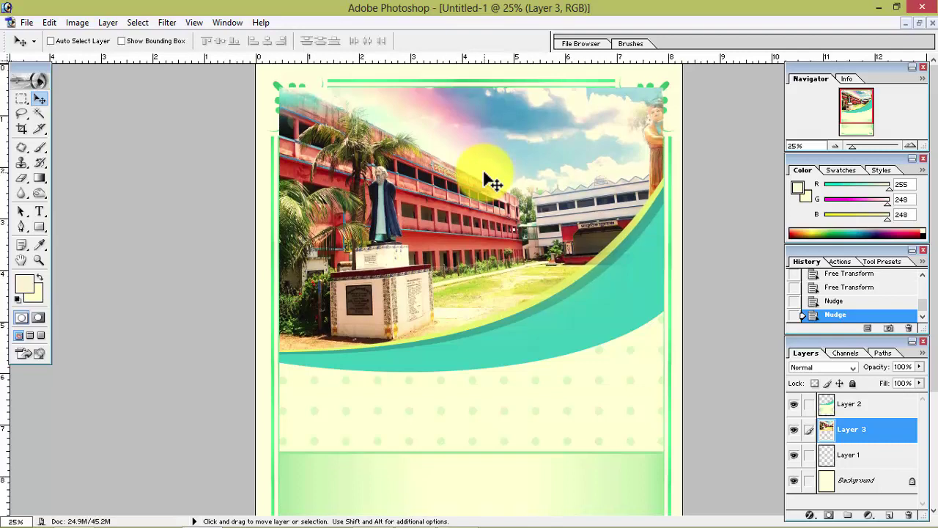
# Erase the photo's top edge with a 500 px, 47% opacity eraser to reveal both corner ornaments.
pyautogui.click(23, 179)
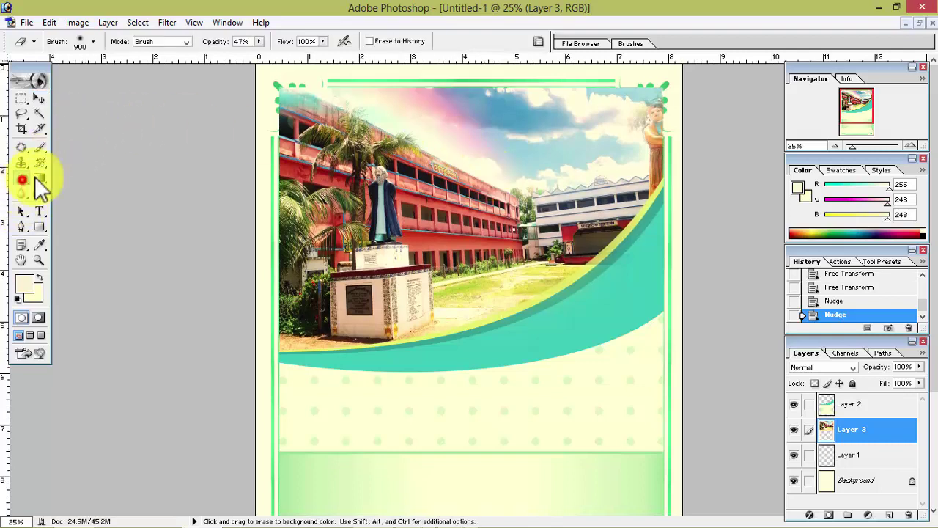
pyautogui.moveTo(652, 110); pyautogui.dragTo(621, 123)
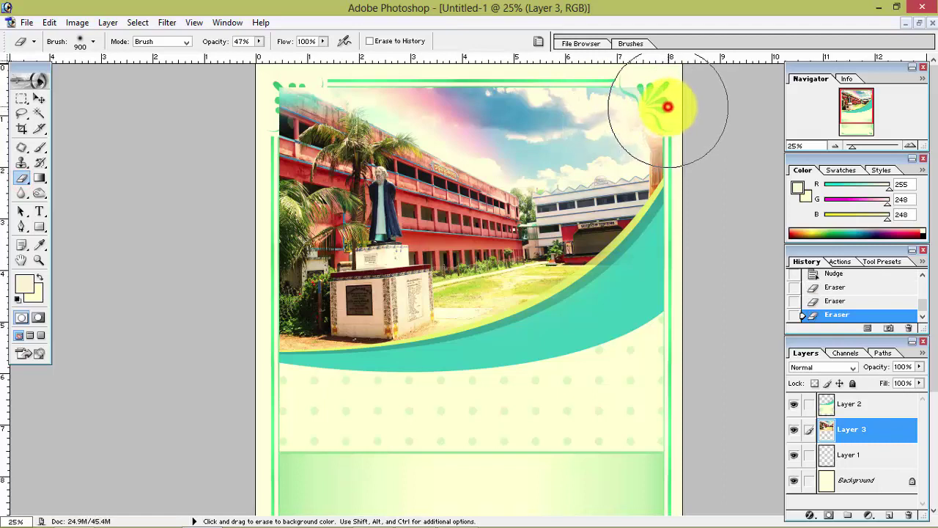
pyautogui.moveTo(668, 107); pyautogui.dragTo(681, 91)
pyautogui.moveTo(623, 66); pyautogui.dragTo(601, 100)
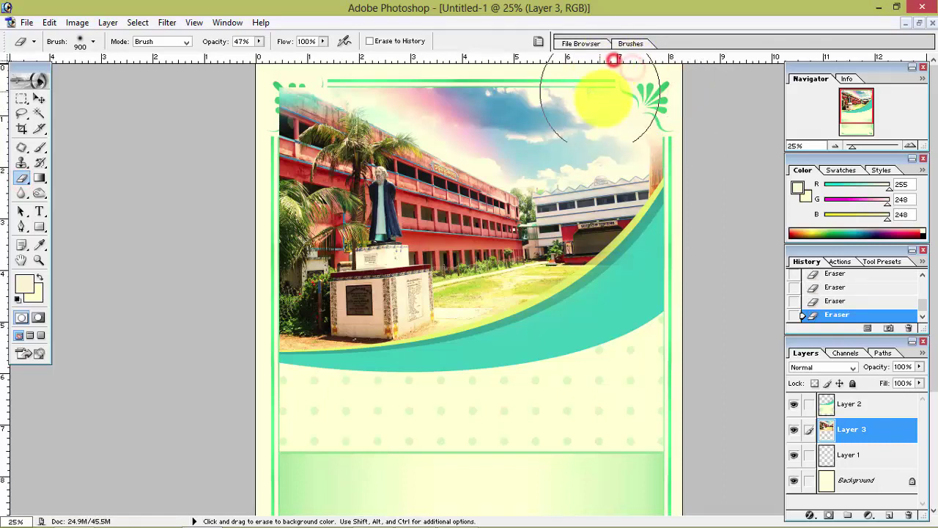
pyautogui.press('[')
pyautogui.press('[')
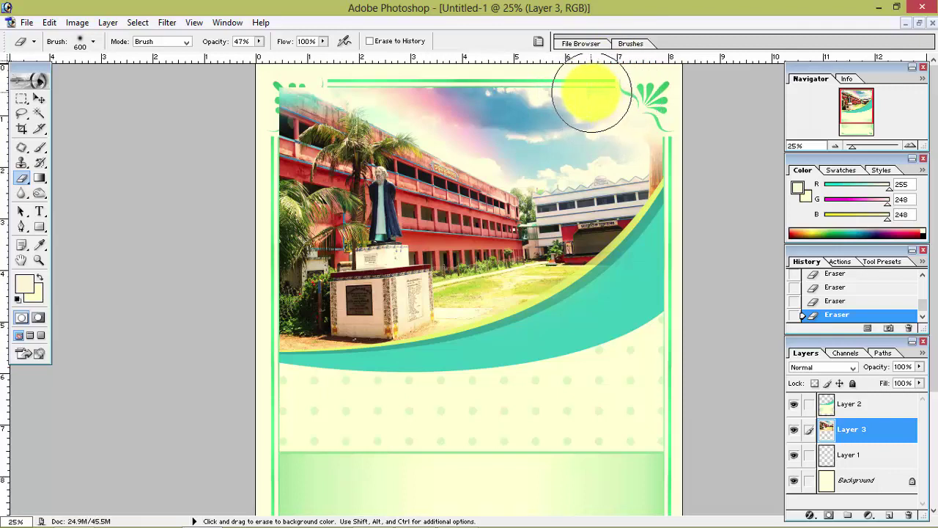
pyautogui.moveTo(596, 95); pyautogui.dragTo(263, 91)
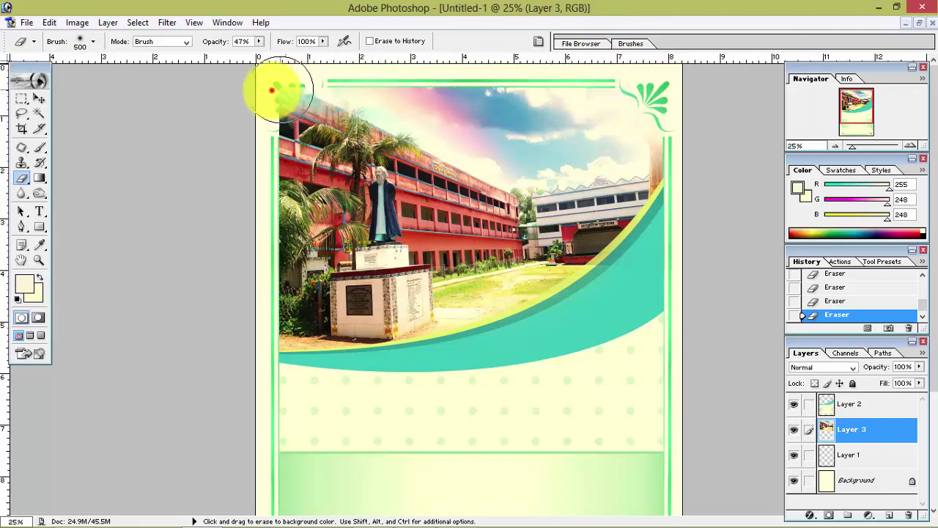
pyautogui.moveTo(245, 150)
pyautogui.mouseDown()
pyautogui.moveTo(352, 84)
pyautogui.moveTo(228, 158)
pyautogui.mouseUp()
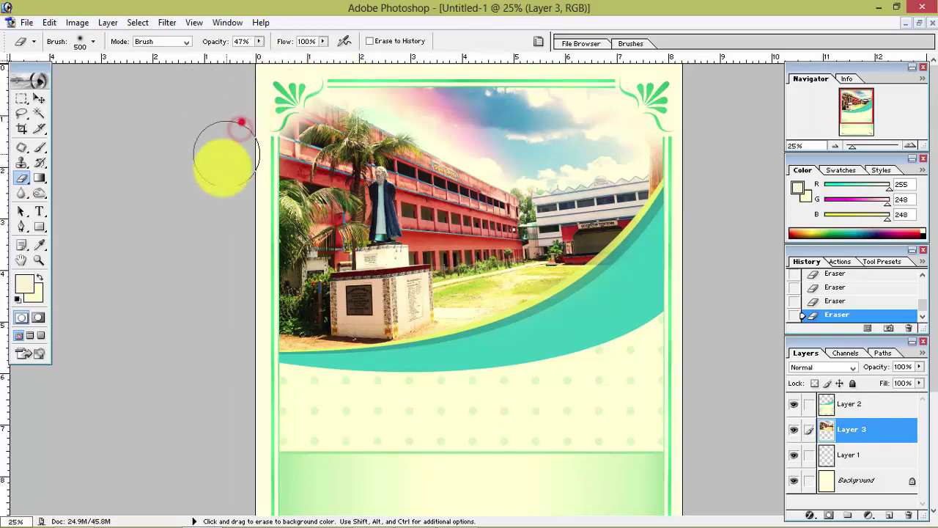
pyautogui.moveTo(228, 158); pyautogui.dragTo(341, 75)
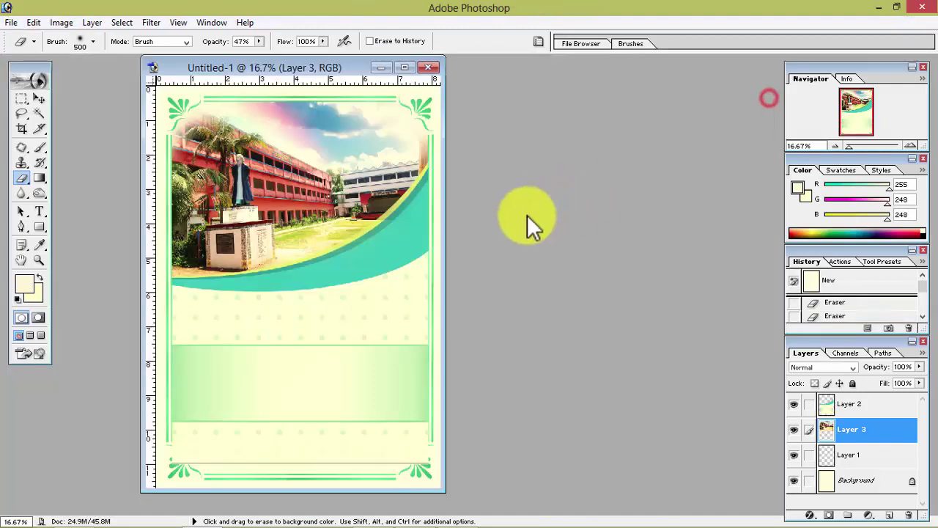
# Open NATURE.png from the picture density folder and move its window aside.
pyautogui.click(880, 5)
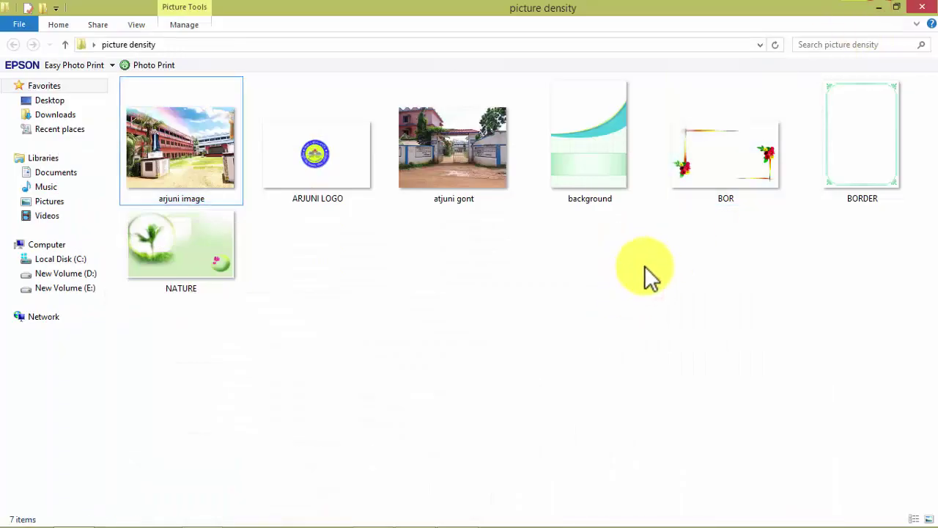
pyautogui.moveTo(184, 250)
pyautogui.mouseDown()
pyautogui.moveTo(726, 522)
pyautogui.moveTo(295, 523)
pyautogui.mouseUp()
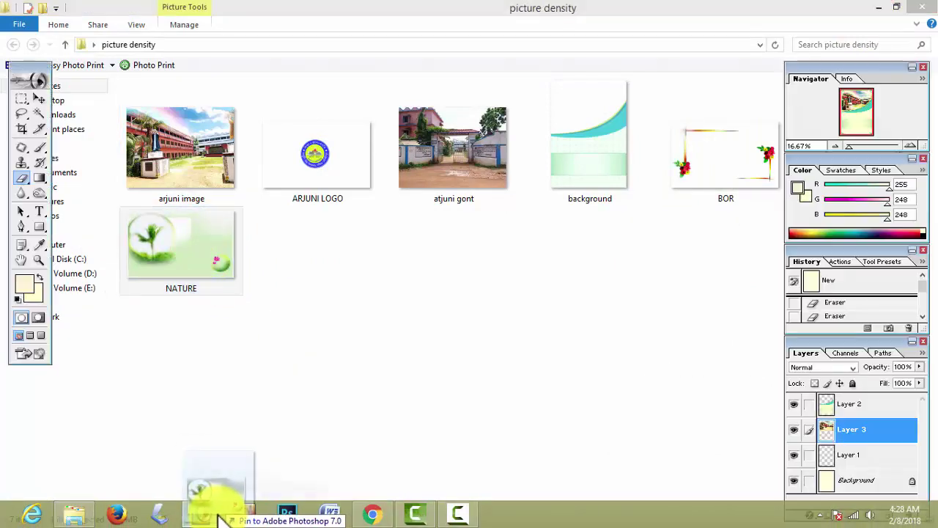
pyautogui.moveTo(223, 517); pyautogui.dragTo(626, 218)
pyautogui.moveTo(395, 110)
pyautogui.mouseDown()
pyautogui.moveTo(515, 105)
pyautogui.moveTo(555, 117)
pyautogui.mouseUp()
pyautogui.click(39, 98)
# Copy the NATURE image onto the cover as Layer 4 and delete the duplicate Layer 5.
pyautogui.moveTo(350, 110); pyautogui.dragTo(496, 116)
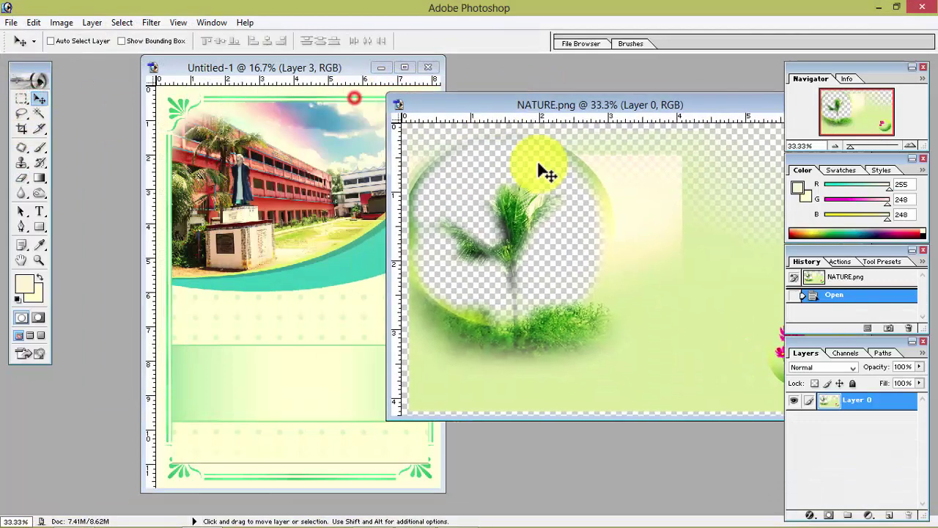
pyautogui.moveTo(694, 274); pyautogui.dragTo(319, 389)
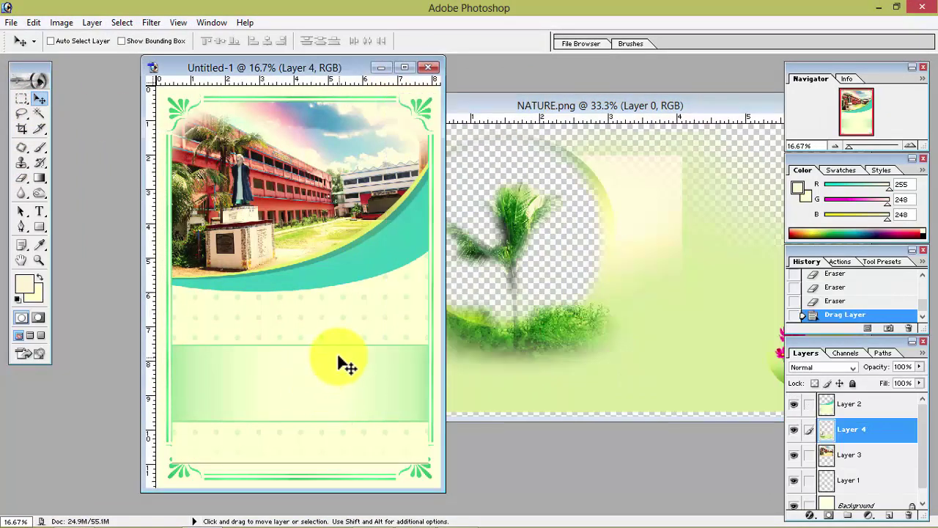
pyautogui.click(503, 310)
pyautogui.moveTo(525, 300); pyautogui.dragTo(241, 398)
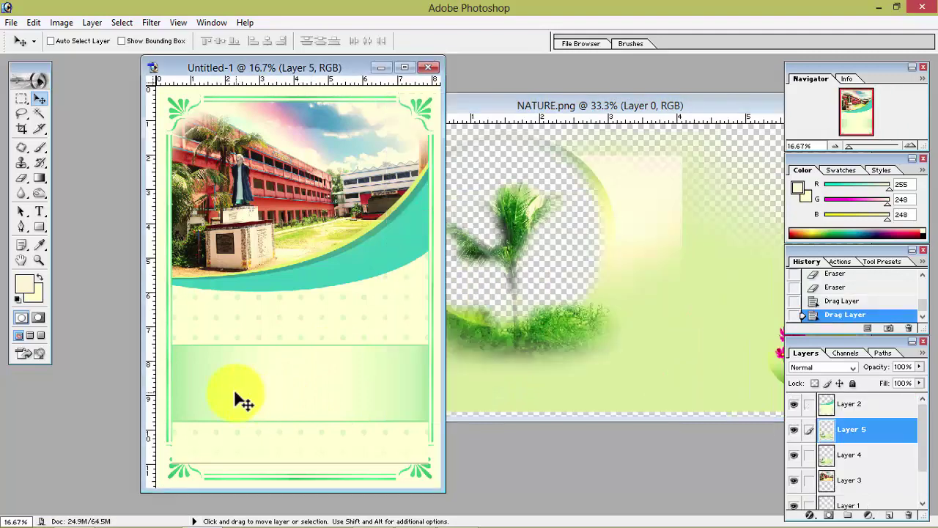
pyautogui.click(794, 430)
pyautogui.rightClick(850, 431)
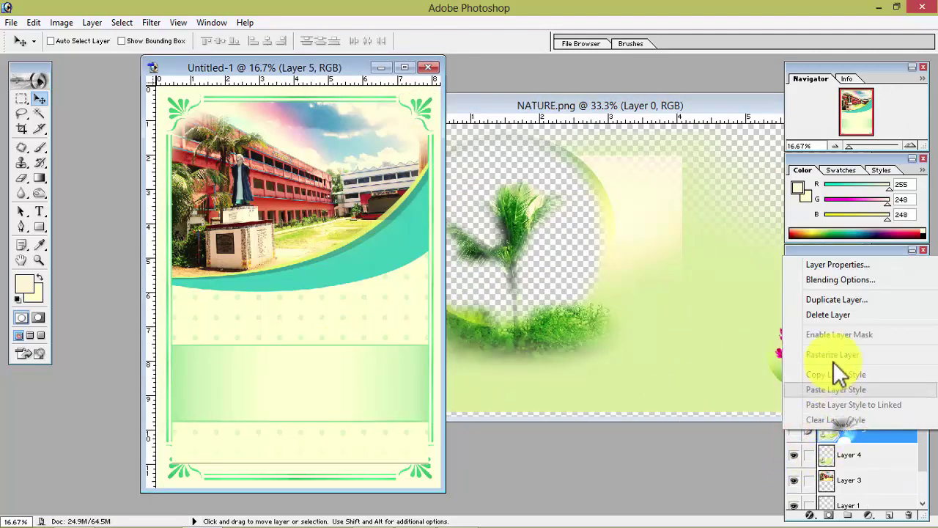
pyautogui.click(831, 315)
pyautogui.click(423, 208)
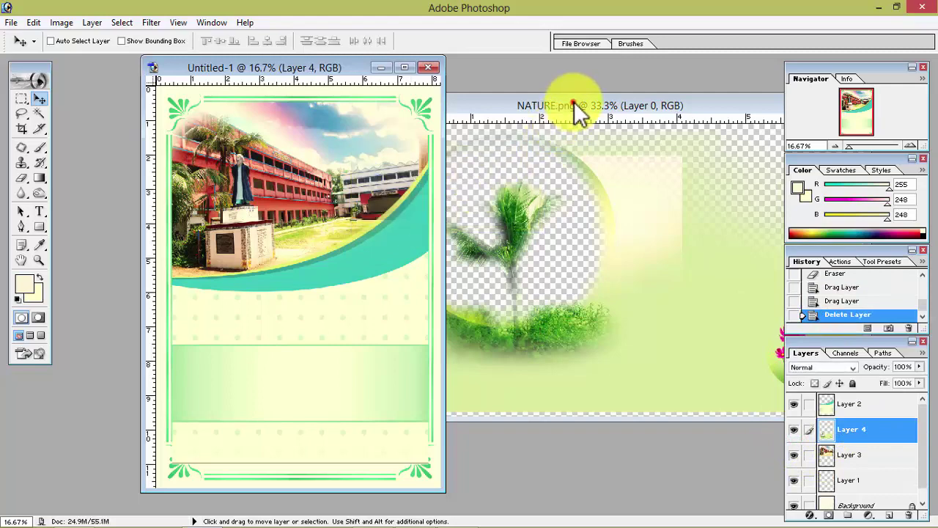
# Close NATURE.png, bring Layer 4 above Layer 2, and maximize the cover window.
pyautogui.moveTo(574, 102); pyautogui.dragTo(322, 176)
pyautogui.click(664, 182)
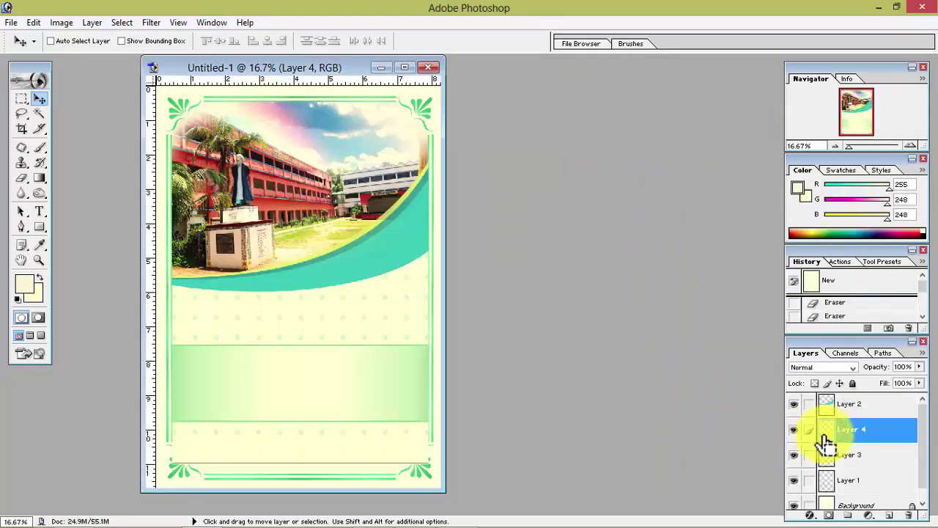
pyautogui.hotkey('ctrl', ']')
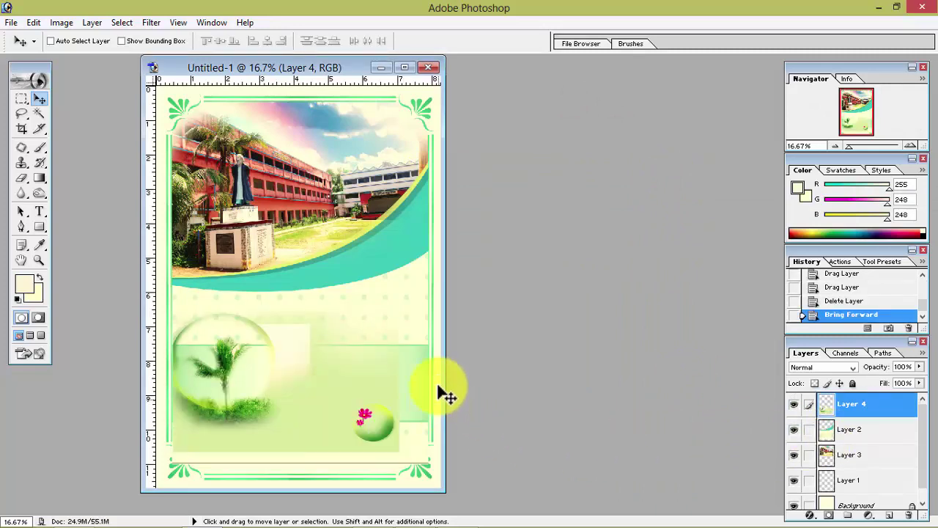
pyautogui.click(409, 67)
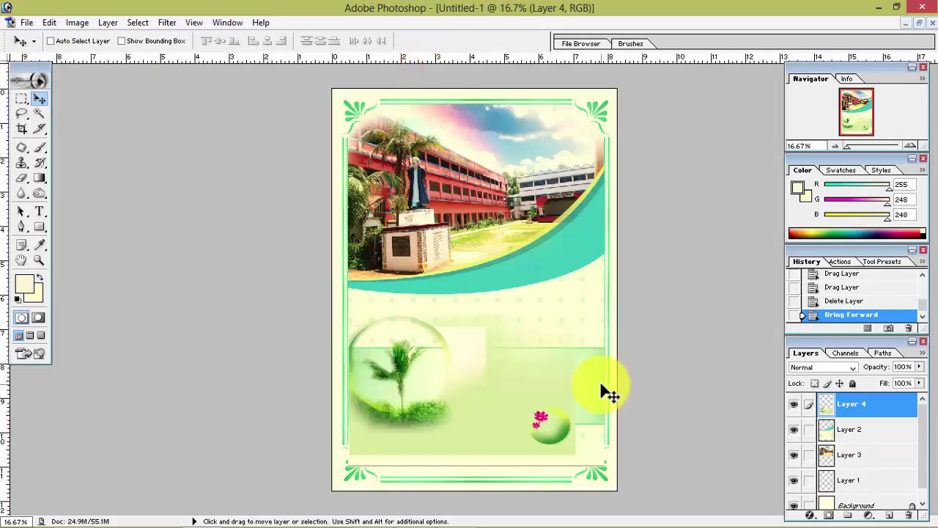
# Nudge the NATURE image to the right with Free Transform.
pyautogui.hotkey('ctrl', 't')
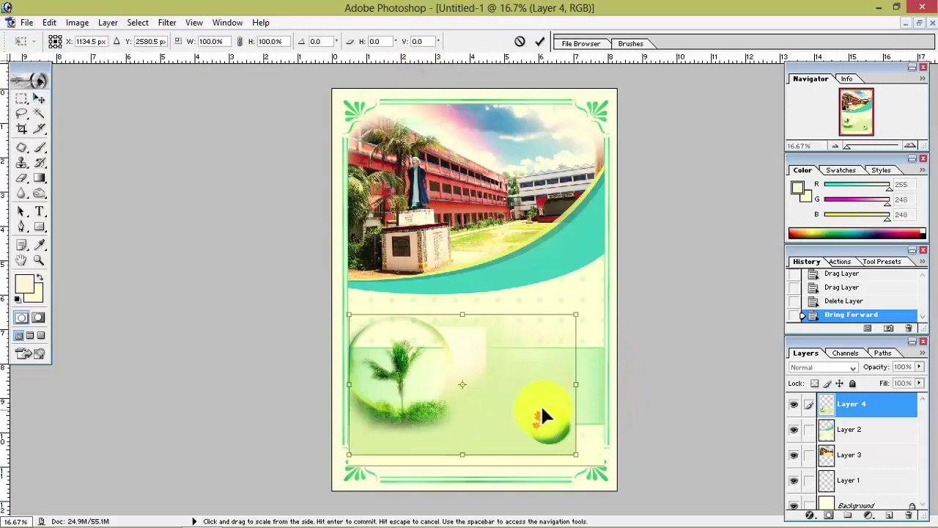
pyautogui.hotkey('shift', 'Right')
pyautogui.hotkey('shift', 'Right')
pyautogui.hotkey('shift', 'Right')
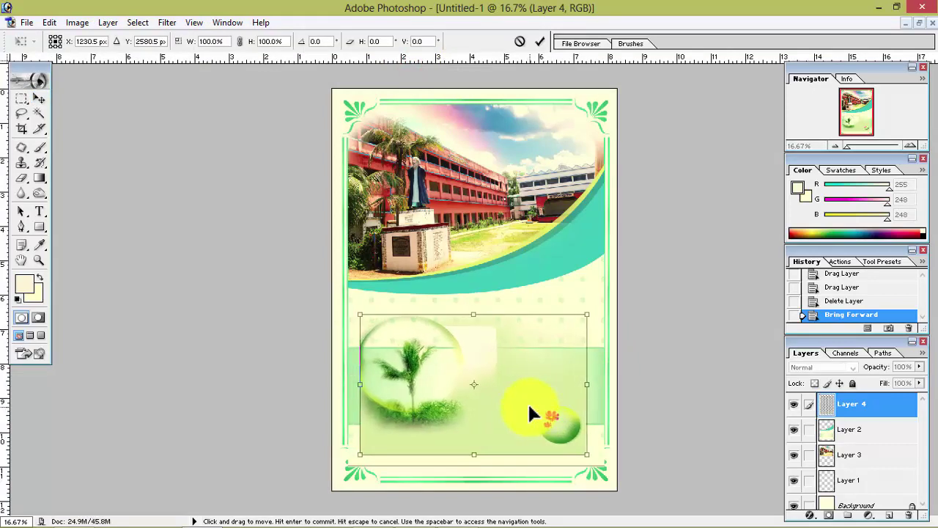
pyautogui.hotkey('shift', 'Right')
pyautogui.hotkey('shift', 'Right')
pyautogui.hotkey('shift', 'Right')
pyautogui.hotkey('shift', 'Right')
pyautogui.hotkey('shift', 'Right')
pyautogui.hotkey('shift', 'Right')
pyautogui.press('Left')
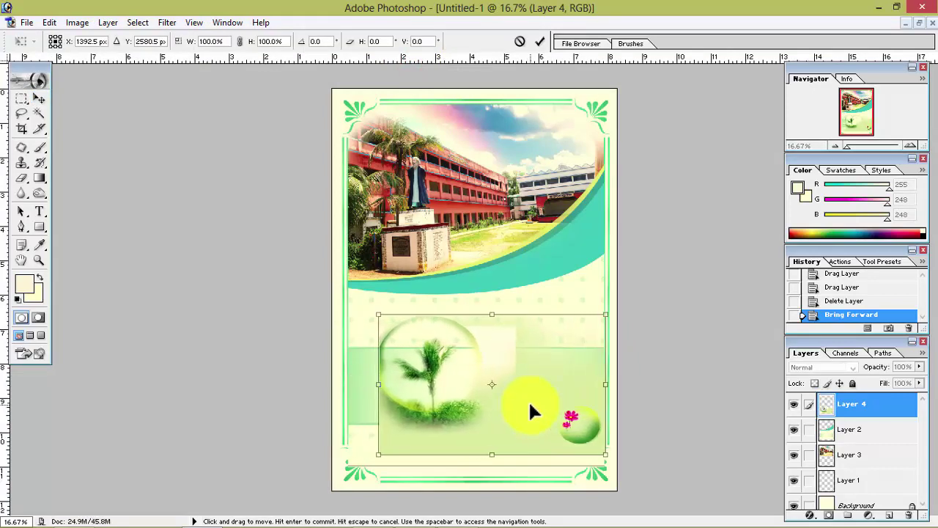
pyautogui.press('Left')
pyautogui.press('Left')
pyautogui.press('Left')
pyautogui.hotkey('ctrl', '+')
pyautogui.hotkey('ctrl', '+')
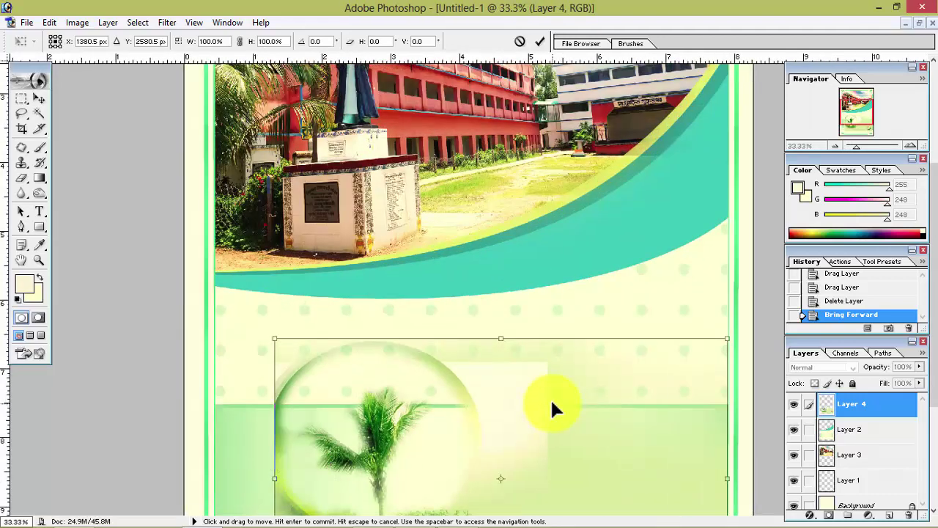
# Move the NATURE image down and enlarge it slightly from its top-left corner.
pyautogui.scroll(-3, 555, 408)
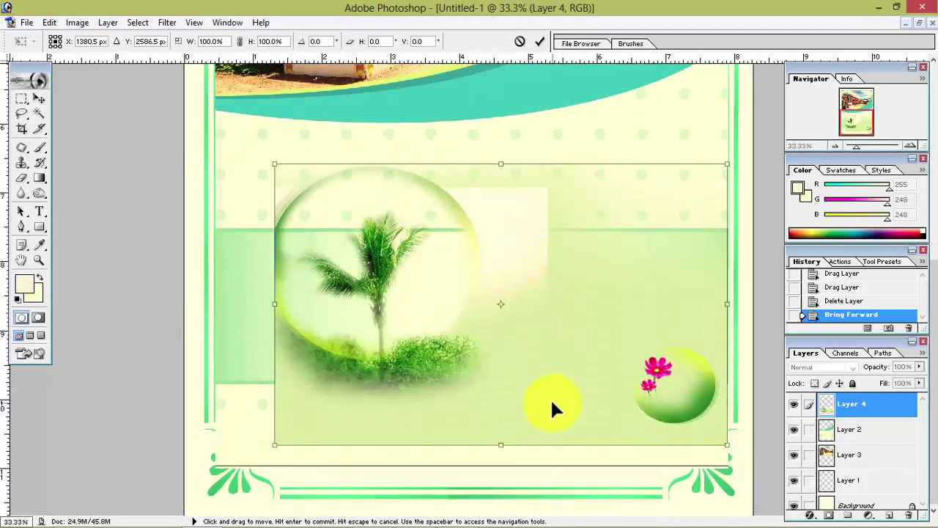
pyautogui.hotkey('shift', 'Down')
pyautogui.hotkey('shift', 'Down')
pyautogui.hotkey('shift', 'Down')
pyautogui.hotkey('shift', 'Down')
pyautogui.hotkey('shift', 'Down')
pyautogui.hotkey('shift', 'Down')
pyautogui.hotkey('shift', 'Down')
pyautogui.hotkey('shift', 'Down')
pyautogui.hotkey('shift', 'Down')
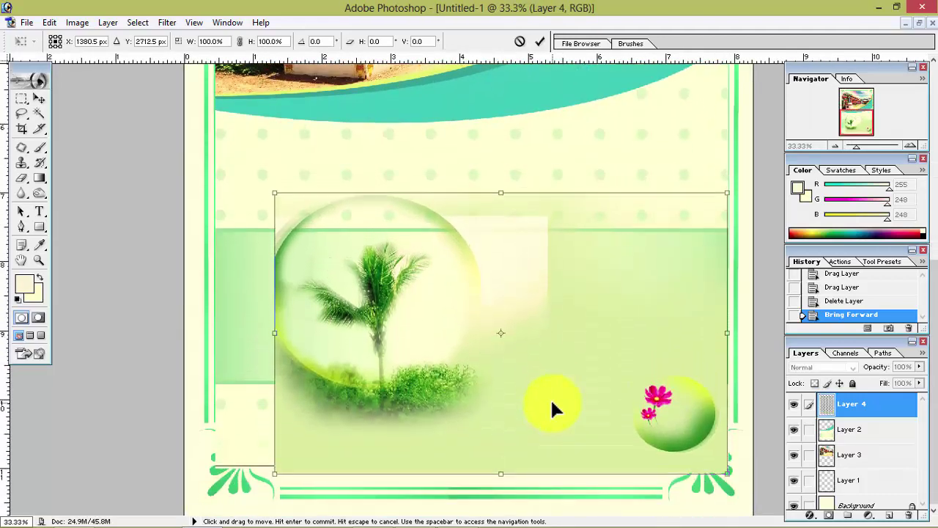
pyautogui.hotkey('shift', 'Down')
pyautogui.hotkey('shift', 'Down')
pyautogui.hotkey('shift', 'Down')
pyautogui.hotkey('shift', 'Down')
pyautogui.press('Down')
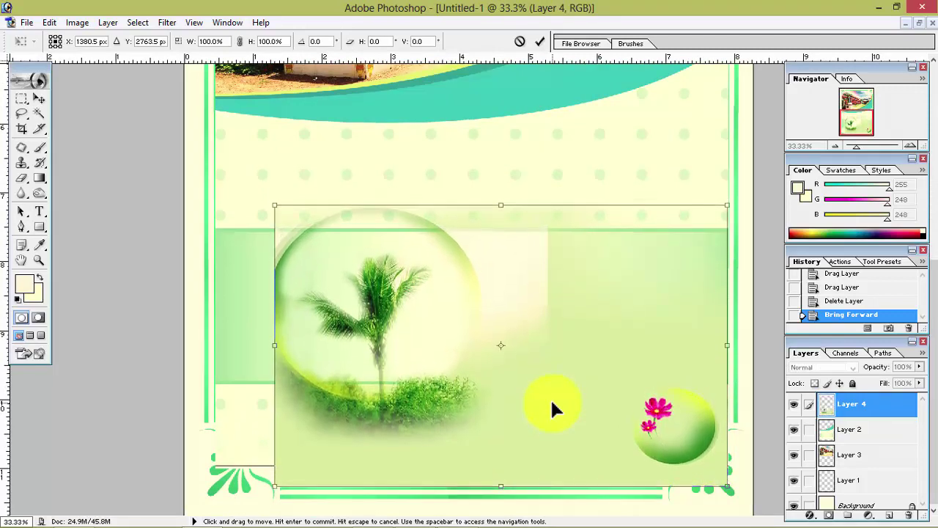
pyautogui.press('Down')
pyautogui.press('Down')
pyautogui.press('Down')
pyautogui.press('Up')
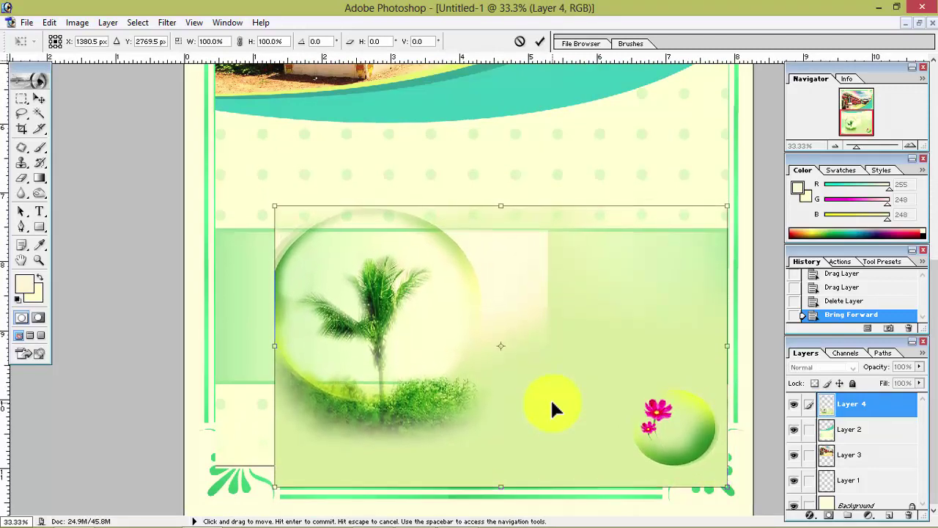
pyautogui.press('Right')
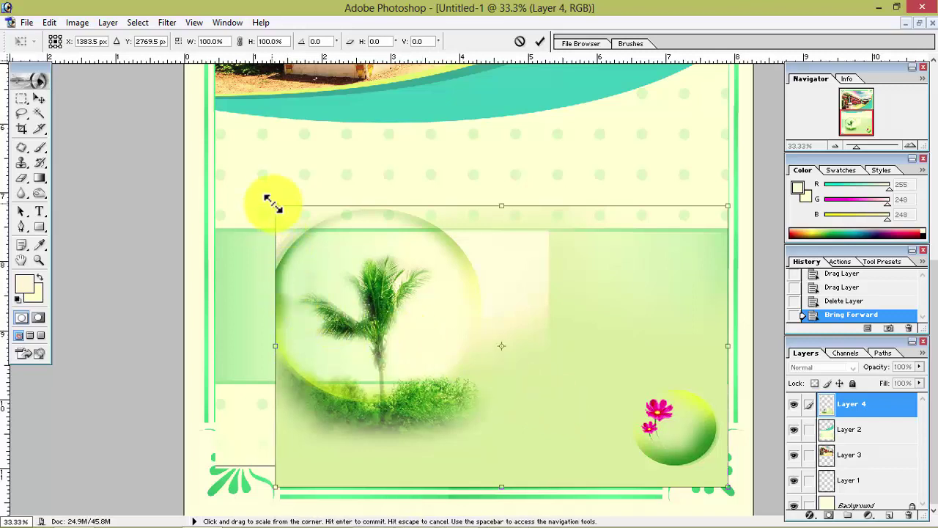
pyautogui.moveTo(274, 205); pyautogui.dragTo(191, 199)
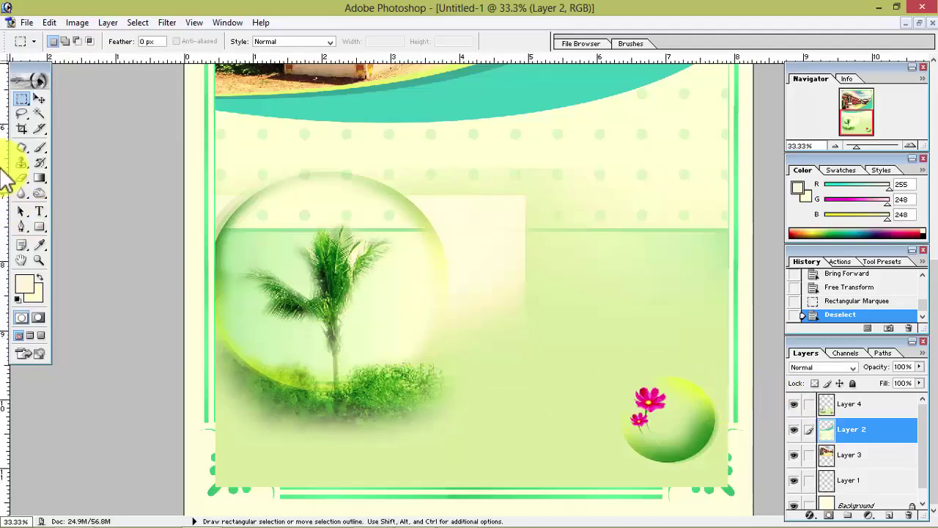
# Erase the band along the top of the palm bubble on Layer 2.
pyautogui.click(23, 180)
pyautogui.click(251, 241)
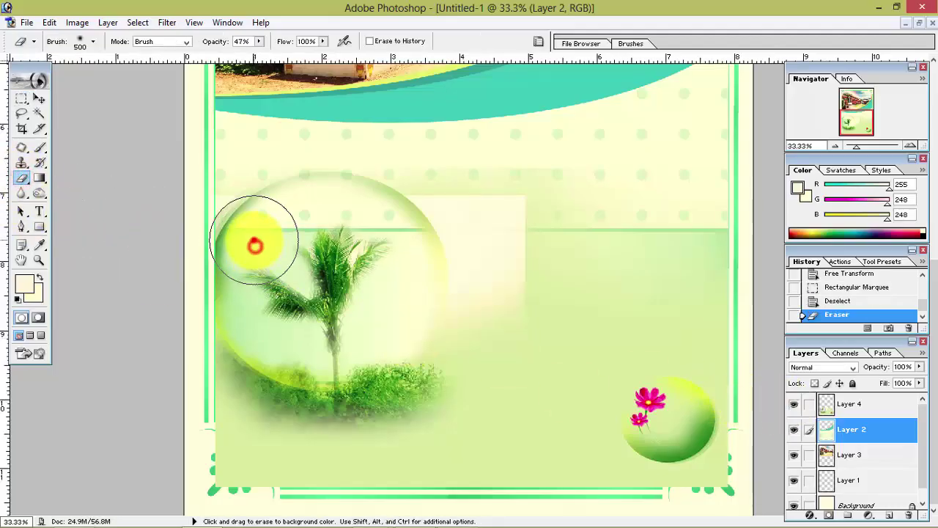
pyautogui.click(298, 237)
pyautogui.click(400, 241)
pyautogui.click(425, 225)
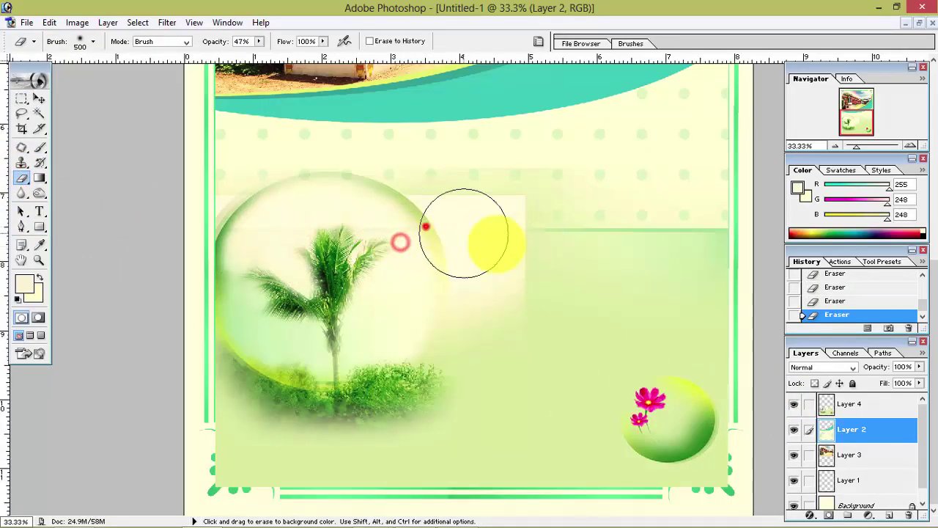
pyautogui.click(467, 251)
pyautogui.click(557, 247)
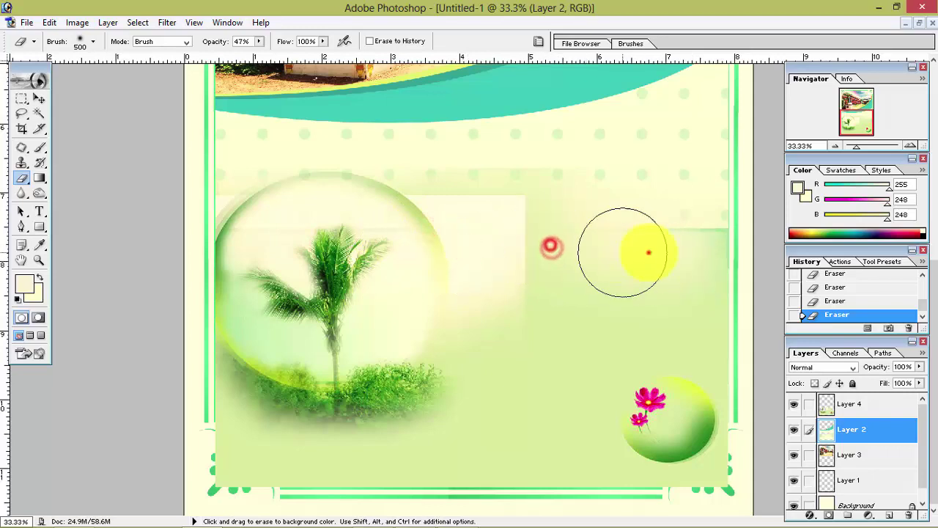
pyautogui.click(693, 247)
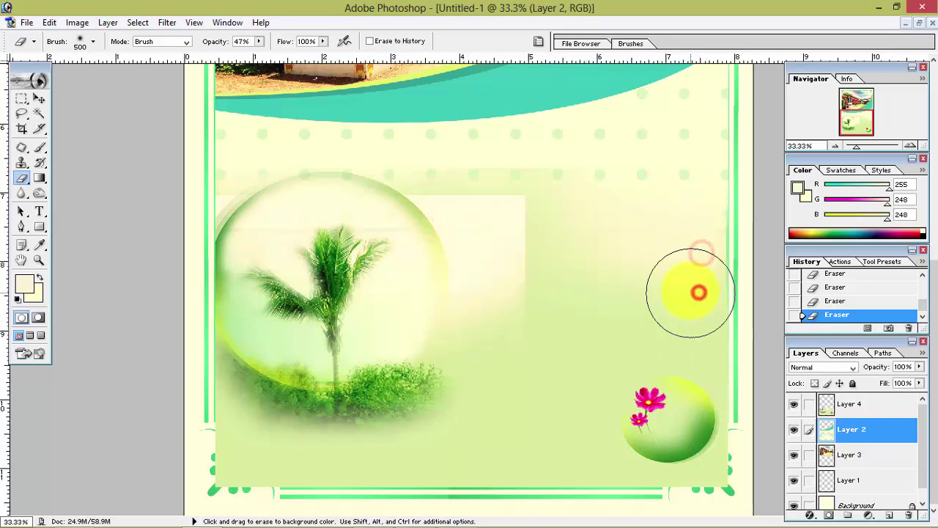
# Erase more of the band near the palm top and right of the bubble.
pyautogui.click(317, 241)
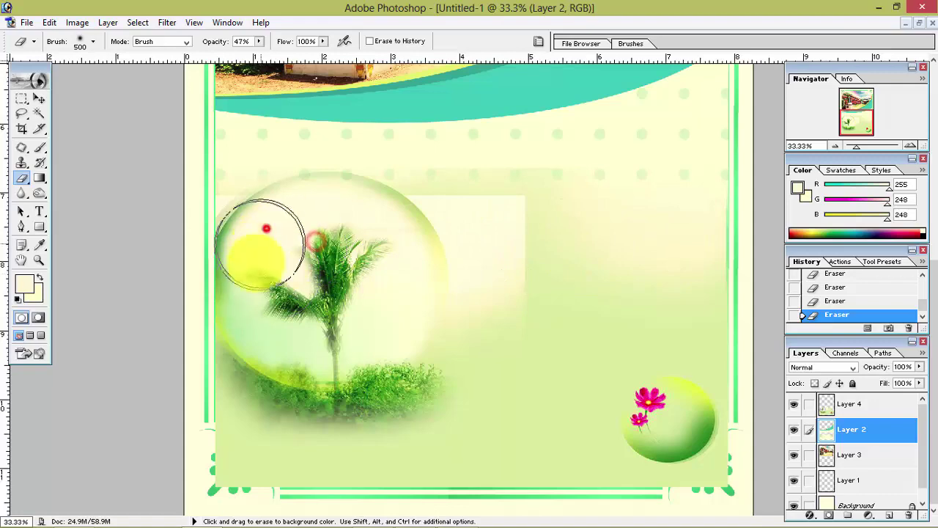
pyautogui.click(254, 258)
pyautogui.click(255, 325)
pyautogui.click(392, 244)
pyautogui.click(672, 263)
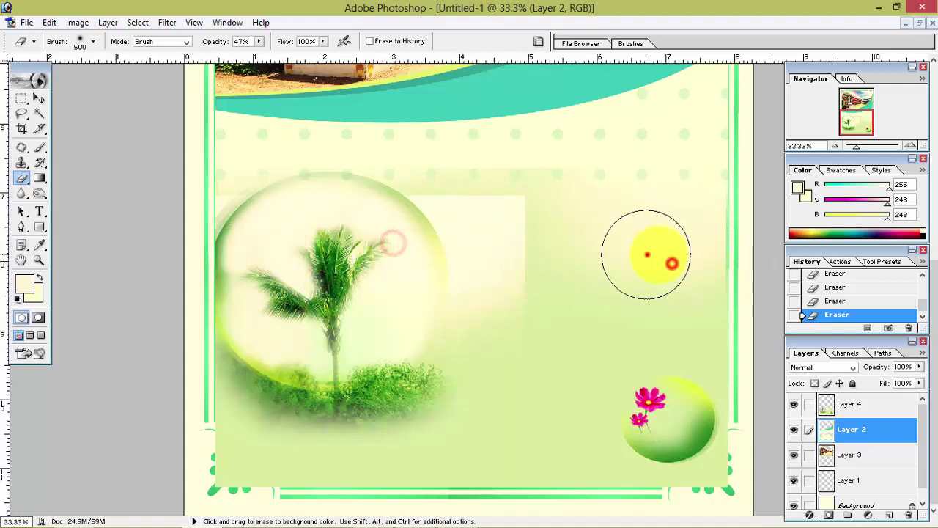
pyautogui.hotkey('ctrl', '-')
pyautogui.hotkey('ctrl', '-')
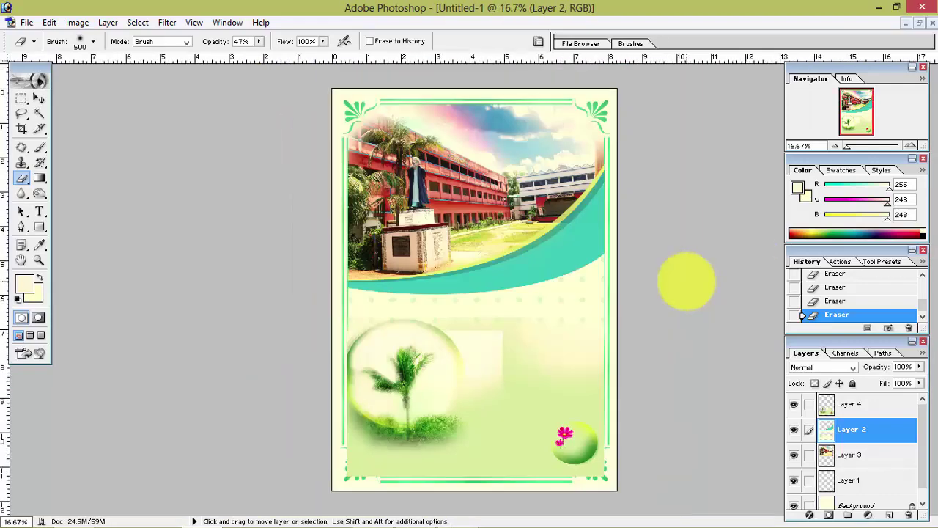
pyautogui.hotkey('ctrl', '+')
pyautogui.hotkey('ctrl', '-')
pyautogui.hotkey('ctrl', '+')
pyautogui.hotkey('ctrl', '-')
pyautogui.hotkey('ctrl', '-')
pyautogui.hotkey('ctrl', '+')
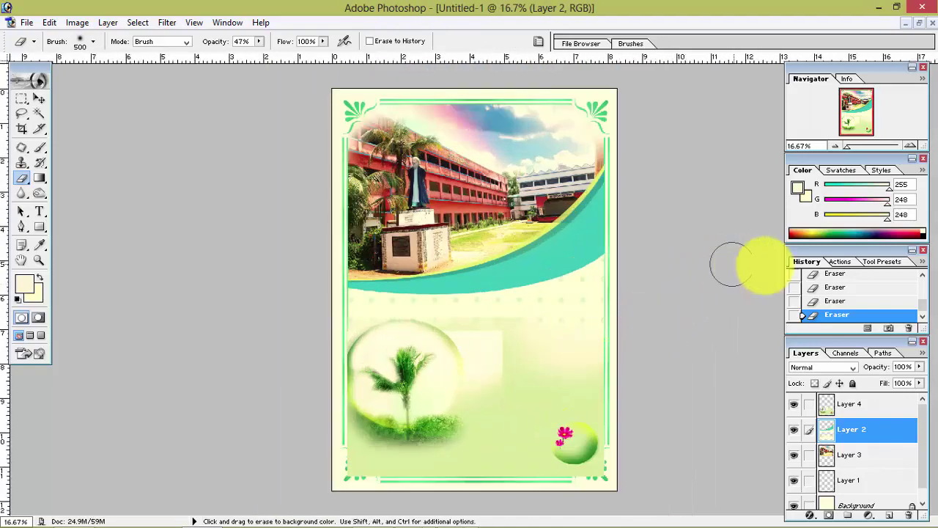
# Open the atjuni gont school gate photo from Explorer as a separate Photoshop document.
pyautogui.click(916, 23)
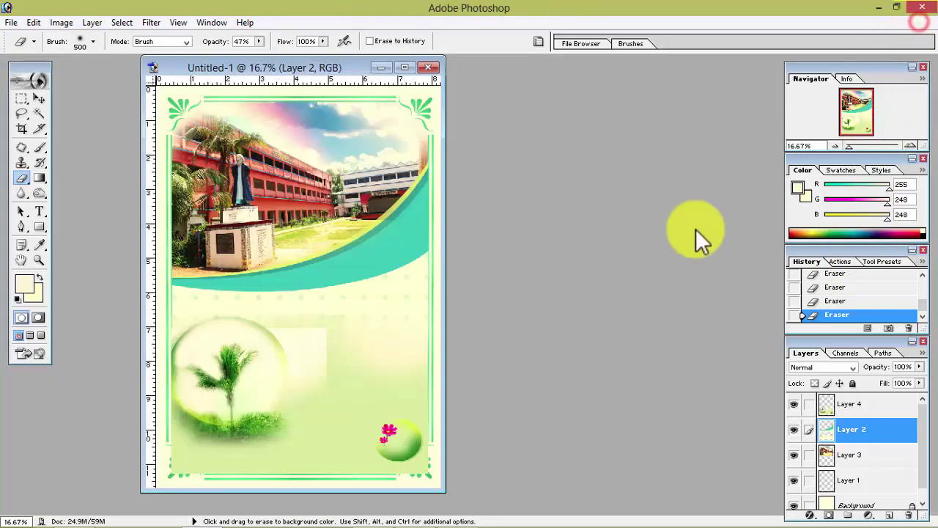
pyautogui.click(881, 8)
pyautogui.click(452, 166)
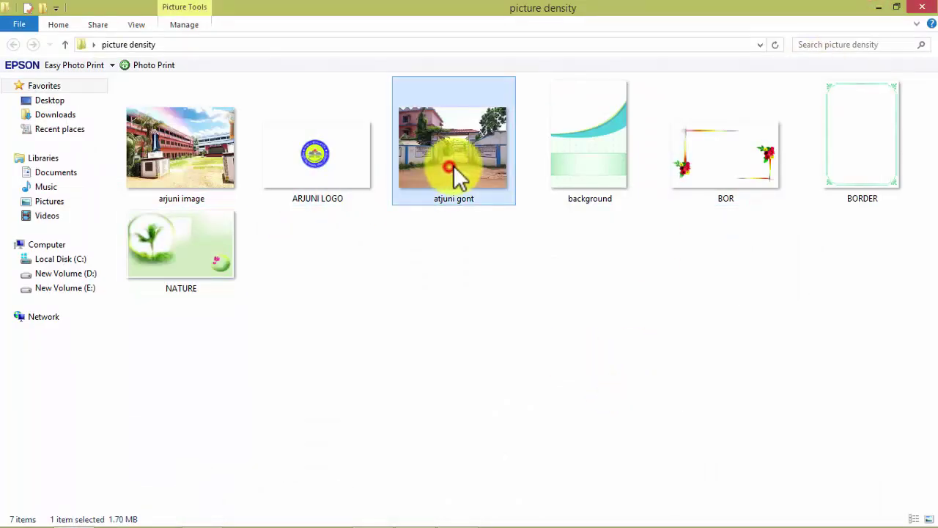
pyautogui.moveTo(452, 167)
pyautogui.mouseDown()
pyautogui.moveTo(212, 513)
pyautogui.moveTo(536, 195)
pyautogui.mouseUp()
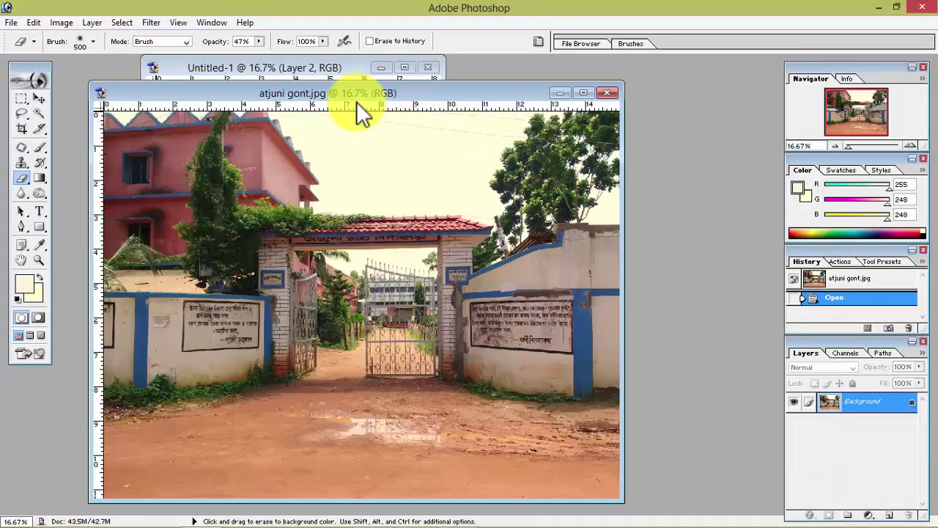
# Copy the atjuni gont gate photo into the Untitled-1 cover as Layer 5.
pyautogui.doubleClick(330, 94)
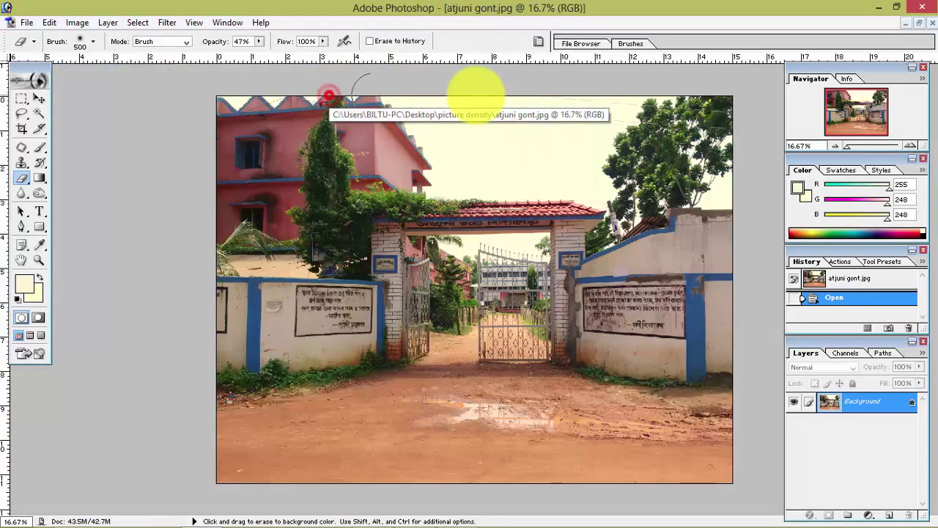
pyautogui.click(921, 26)
pyautogui.press('v')
pyautogui.moveTo(540, 261)
pyautogui.mouseDown()
pyautogui.moveTo(601, 275)
pyautogui.moveTo(250, 338)
pyautogui.mouseUp()
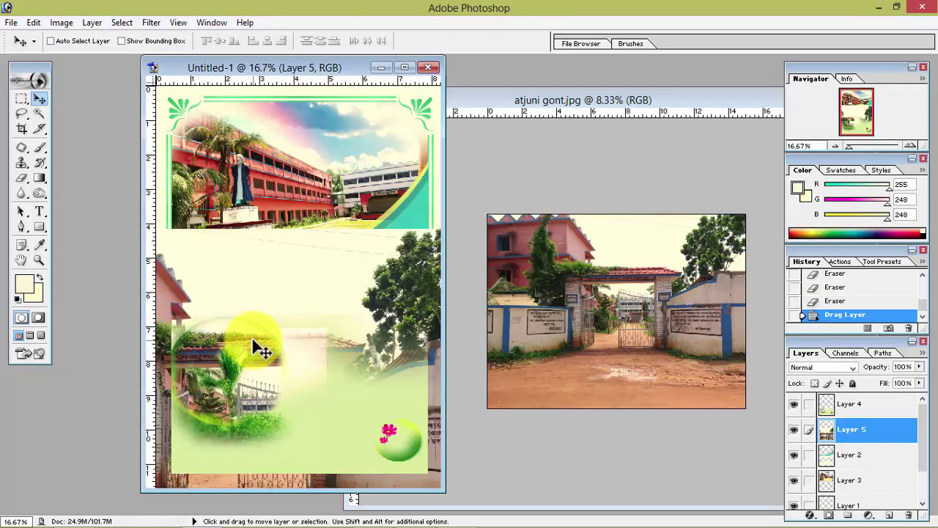
pyautogui.click(408, 70)
# Scale the Layer 5 gate photo to 32.4% and fit it inside the lower-left circle.
pyautogui.hotkey('ctrl', 't')
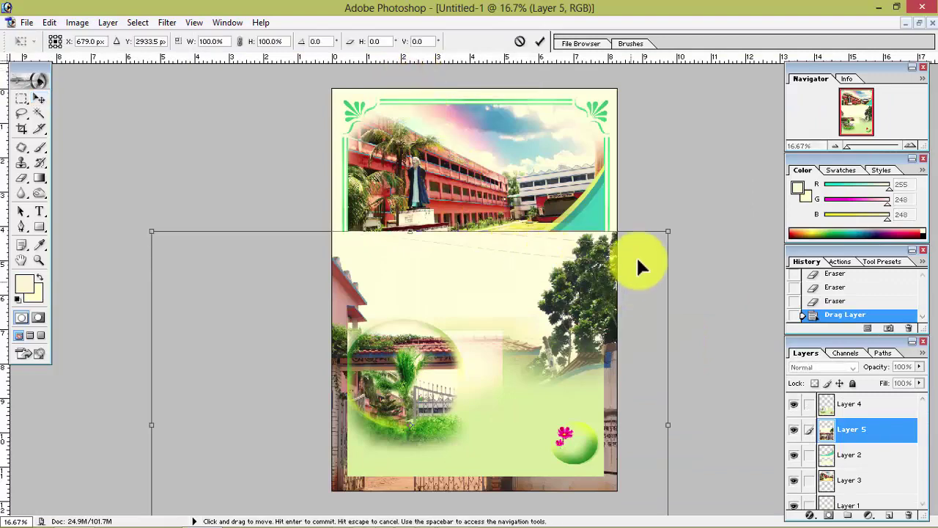
pyautogui.moveTo(667, 232)
pyautogui.mouseDown()
pyautogui.moveTo(300, 253)
pyautogui.moveTo(205, 283)
pyautogui.mouseUp()
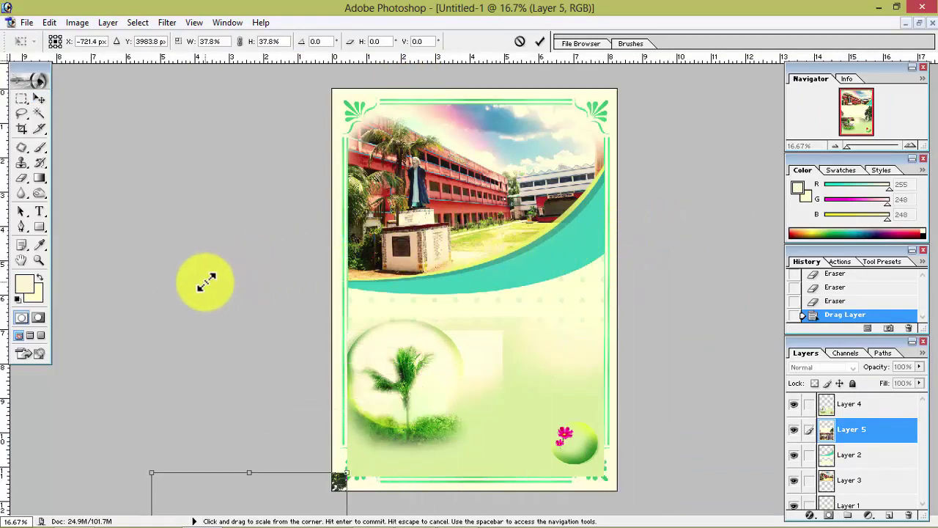
pyautogui.moveTo(266, 502); pyautogui.dragTo(450, 347)
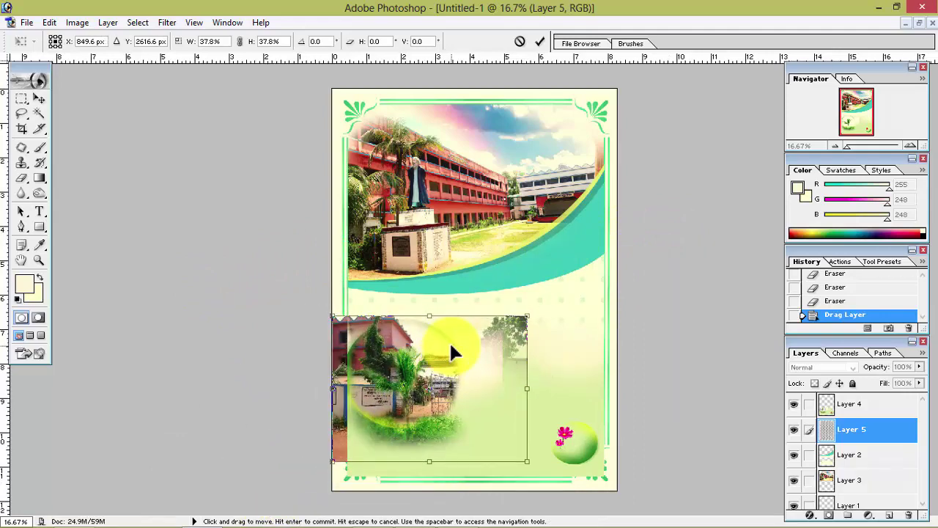
pyautogui.moveTo(526, 317); pyautogui.dragTo(495, 338)
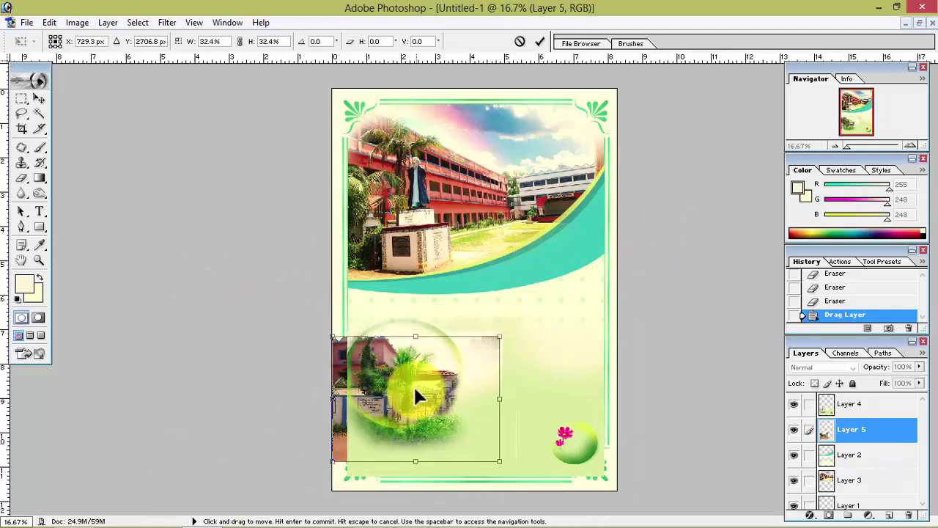
pyautogui.moveTo(413, 384); pyautogui.dragTo(426, 382)
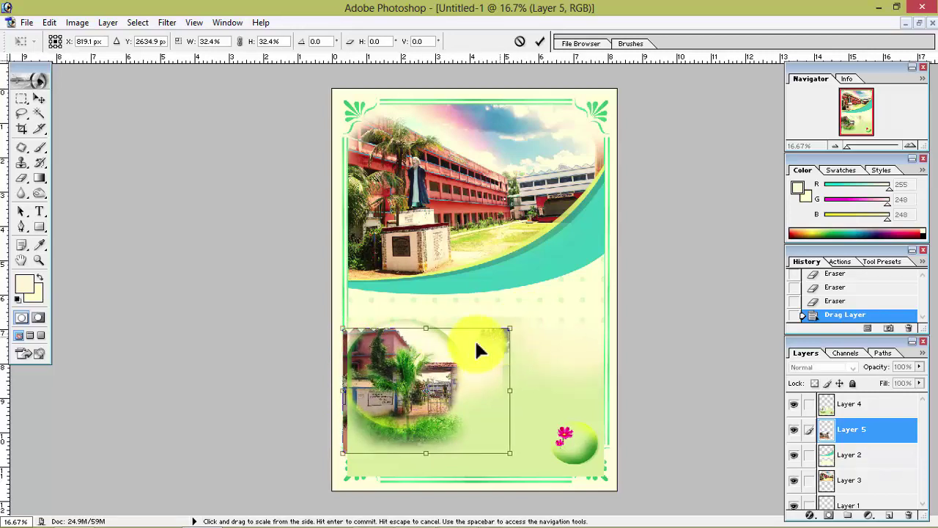
pyautogui.moveTo(469, 348); pyautogui.dragTo(476, 349)
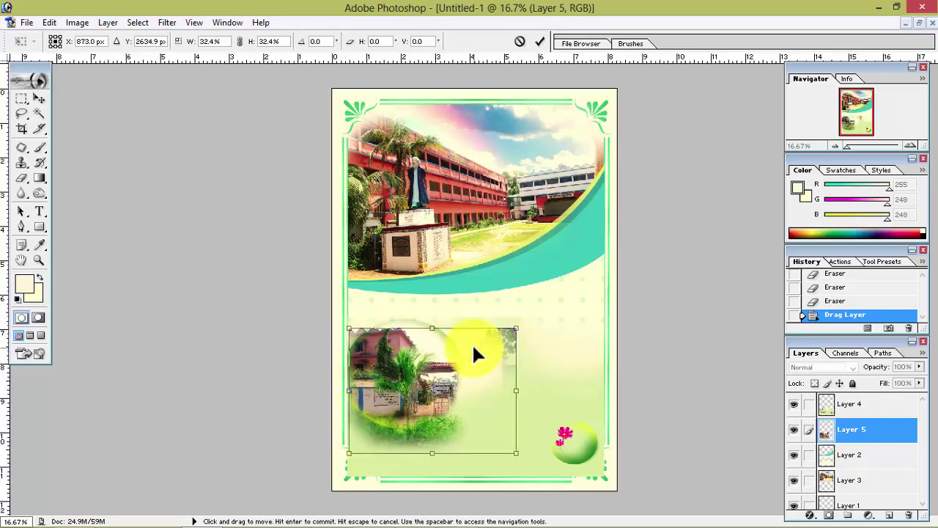
pyautogui.press('Return')
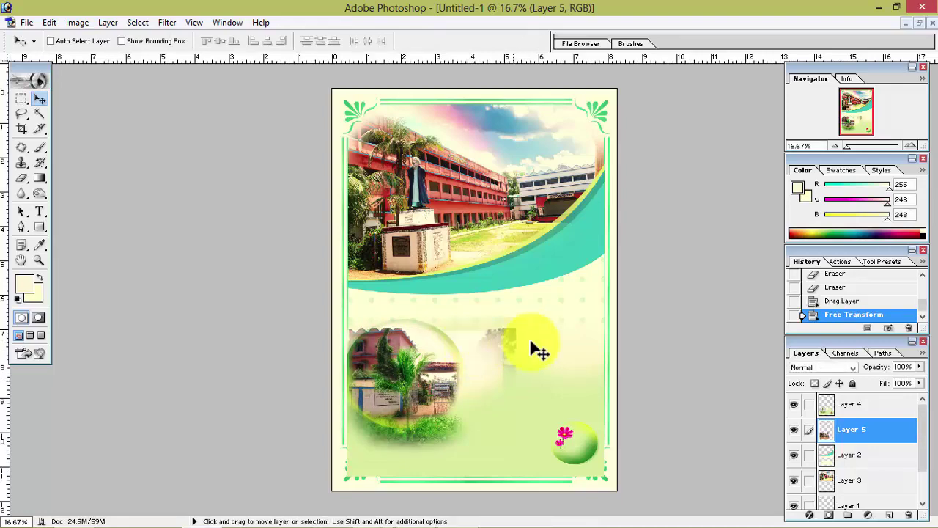
pyautogui.hotkey('ctrl', '+')
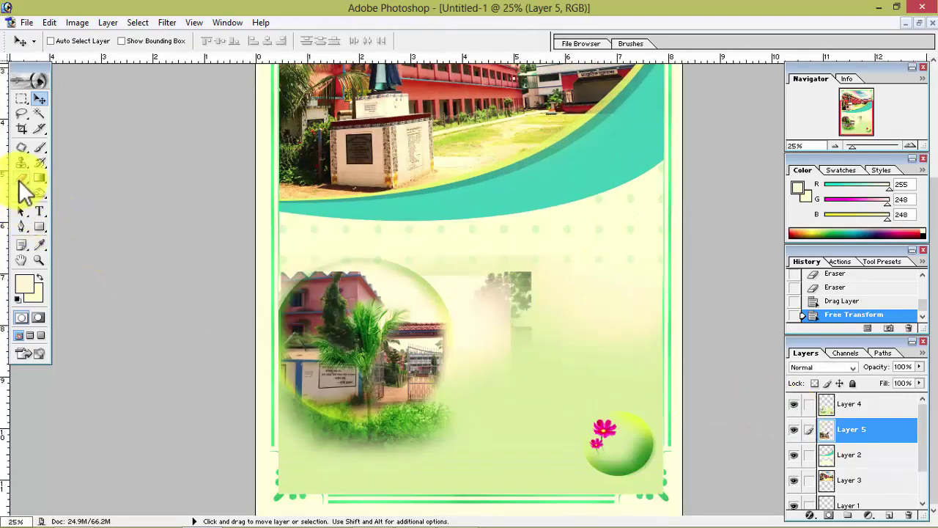
# Erase the faded tree area around the gate photo beside the circle.
pyautogui.click(21, 177)
pyautogui.moveTo(440, 294)
pyautogui.mouseDown()
pyautogui.moveTo(512, 279)
pyautogui.moveTo(502, 272)
pyautogui.mouseUp()
pyautogui.click(503, 268)
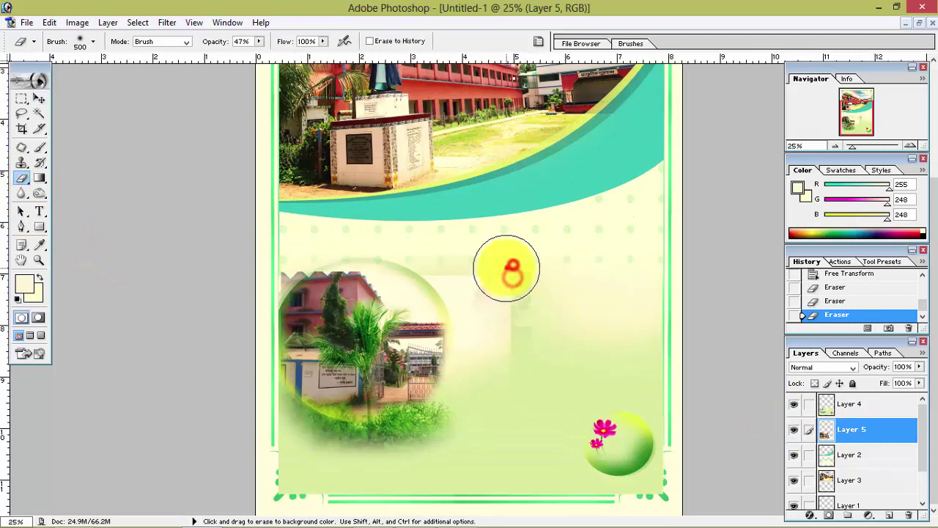
pyautogui.click(526, 287)
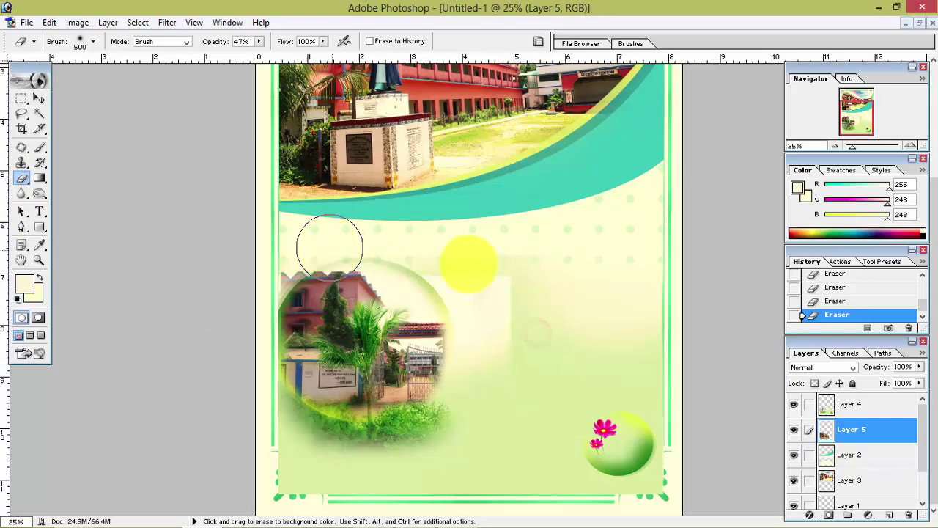
pyautogui.click(518, 289)
pyautogui.click(539, 400)
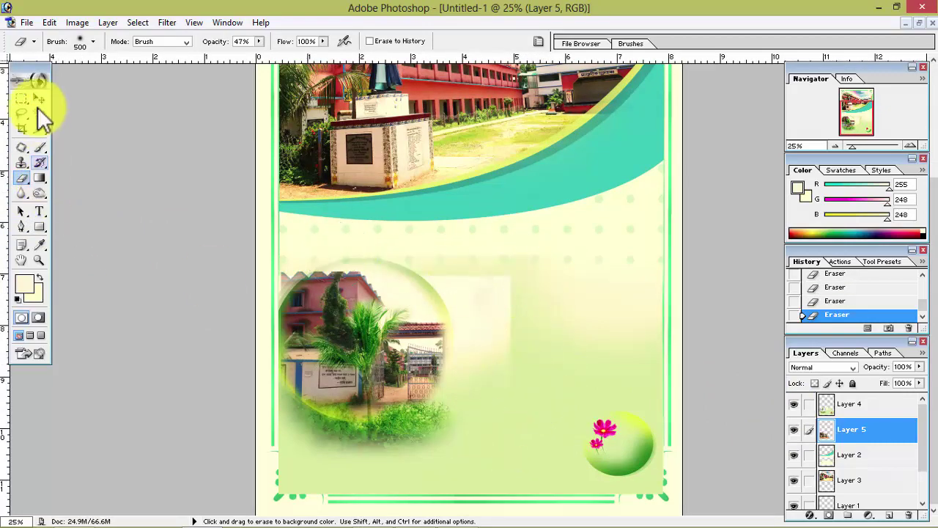
# Set the eraser to a 9 px brush at 100% opacity.
pyautogui.click(93, 41)
pyautogui.click(85, 190)
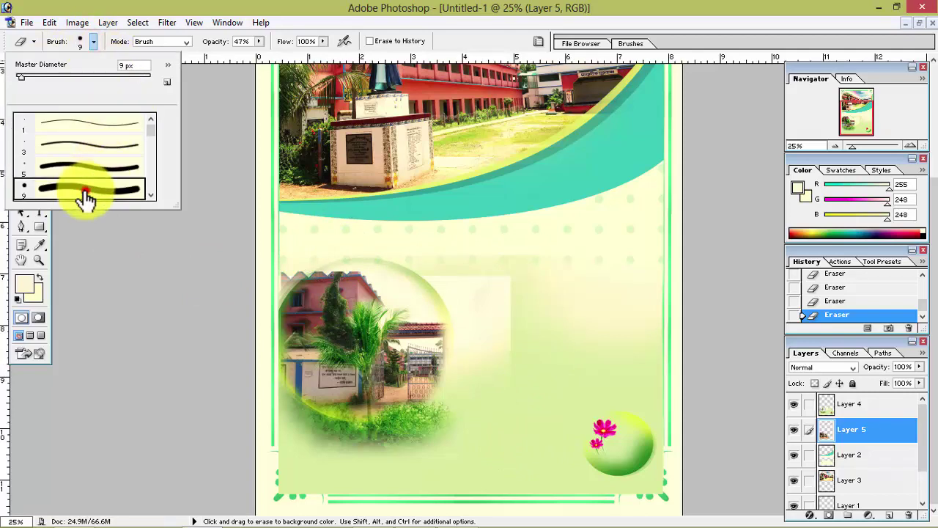
pyautogui.doubleClick(85, 191)
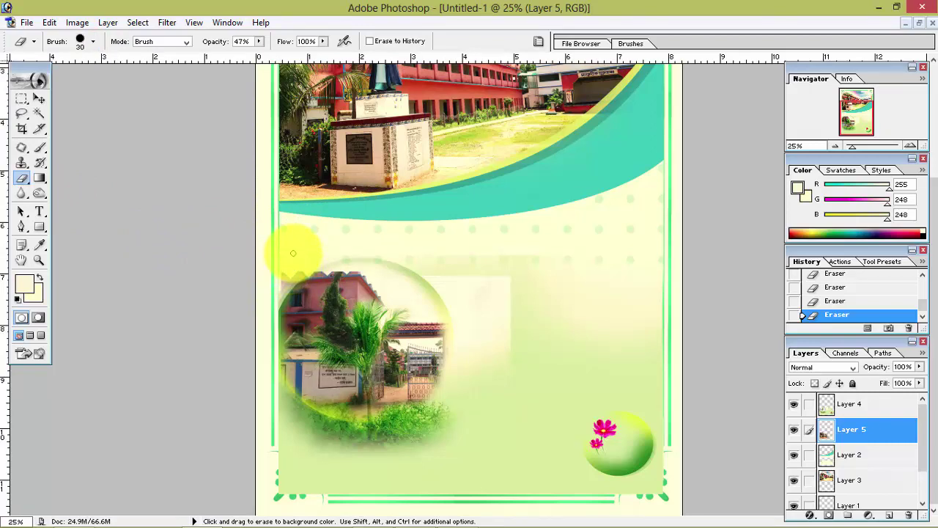
pyautogui.click(259, 42)
pyautogui.moveTo(263, 52); pyautogui.dragTo(297, 54)
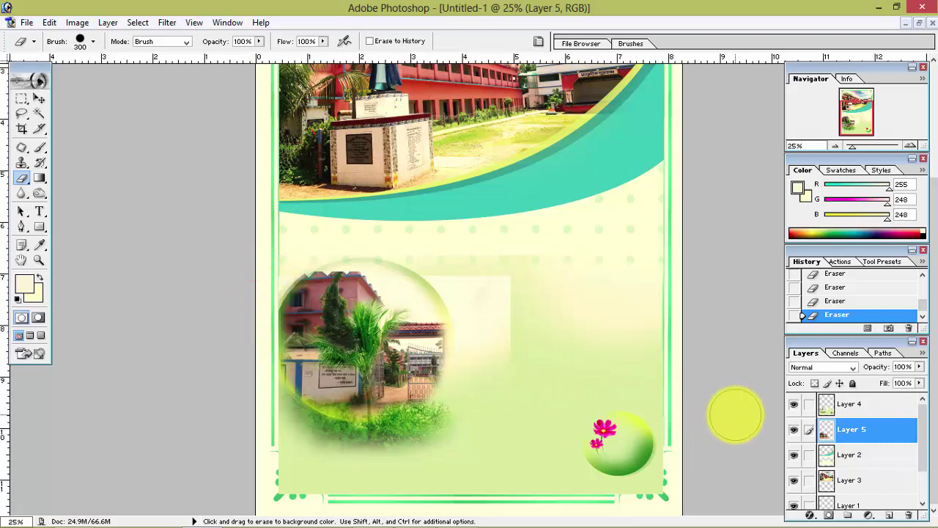
pyautogui.click(39, 98)
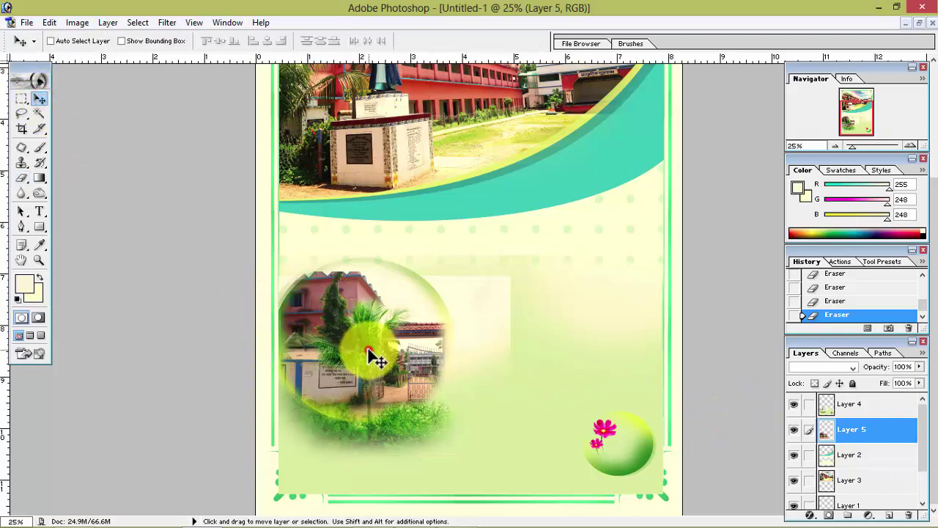
# Apply Levels to Layer 5 with input values 0, 1.15, 248.
pyautogui.keyDown('ctrl'); pyautogui.click(372, 352); pyautogui.keyUp('ctrl')
pyautogui.click(828, 433)
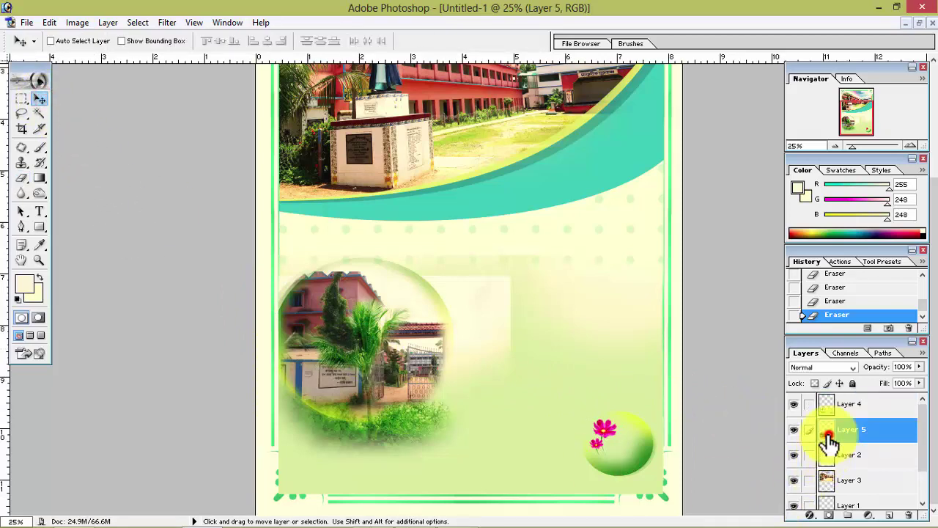
pyautogui.click(73, 22)
pyautogui.moveTo(108, 58)
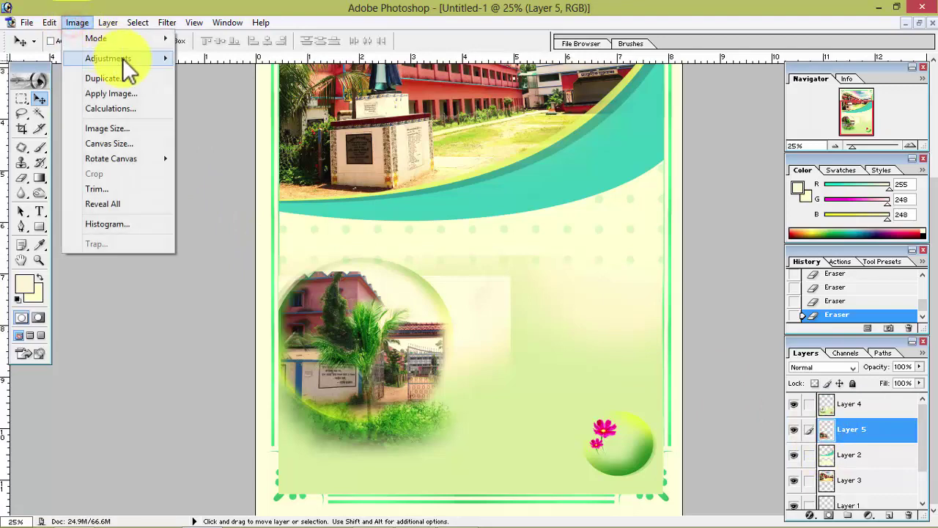
pyautogui.click(206, 62)
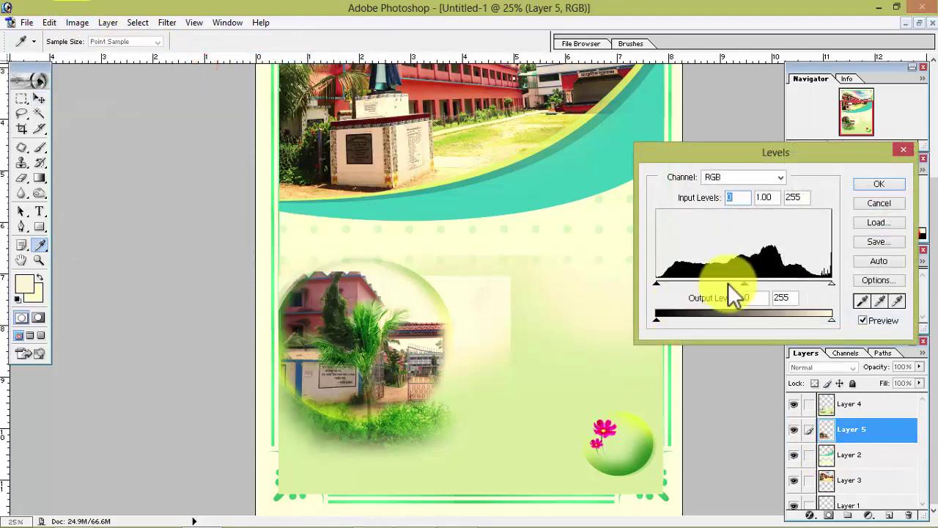
pyautogui.moveTo(743, 281); pyautogui.dragTo(737, 282)
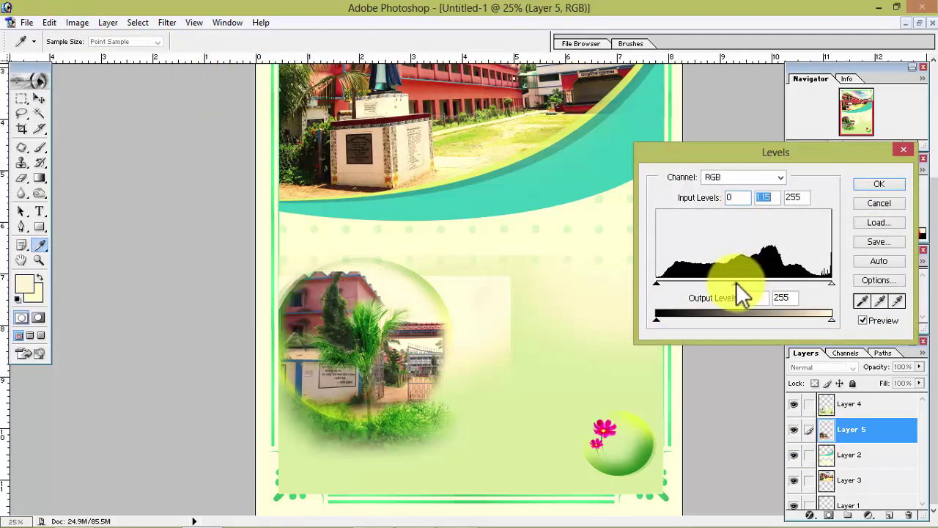
pyautogui.click(827, 283)
pyautogui.click(878, 184)
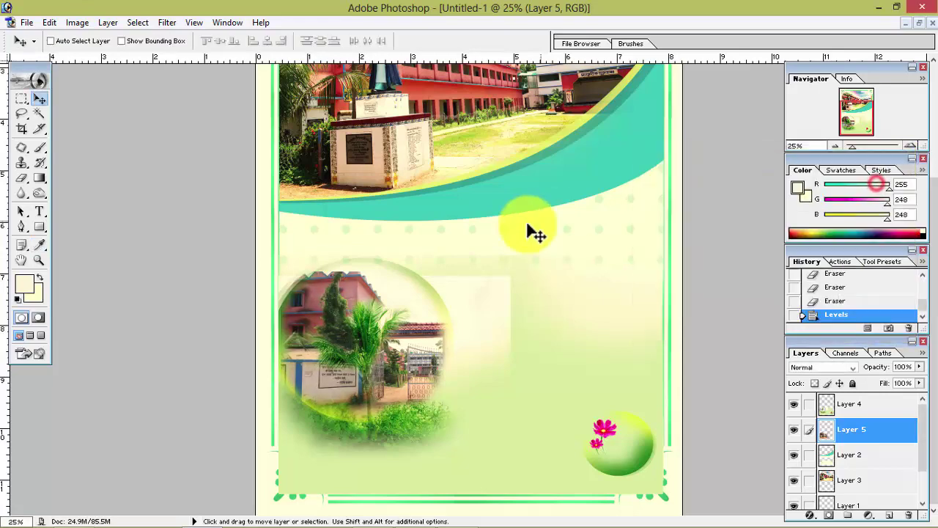
pyautogui.hotkey('ctrl', '-')
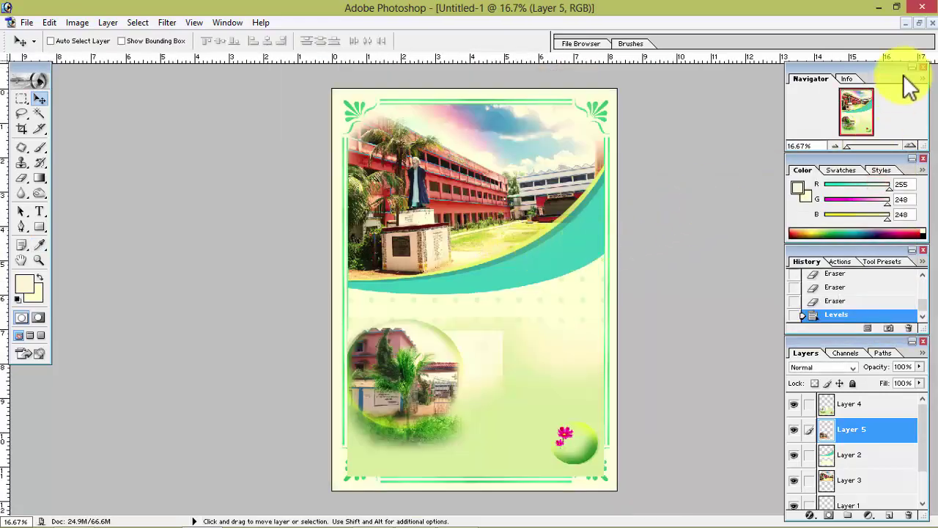
# Drag BOR.png from the picture density folder into Photoshop.
pyautogui.click(881, 8)
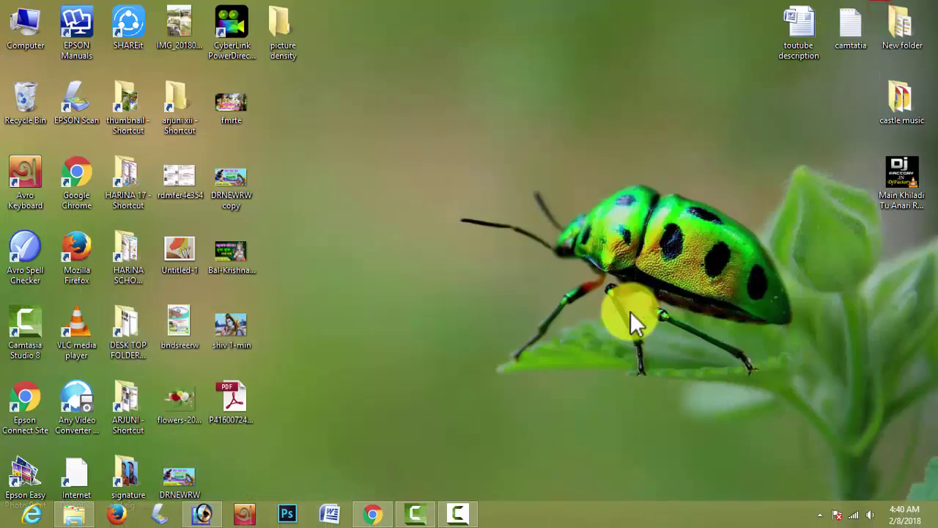
pyautogui.doubleClick(285, 43)
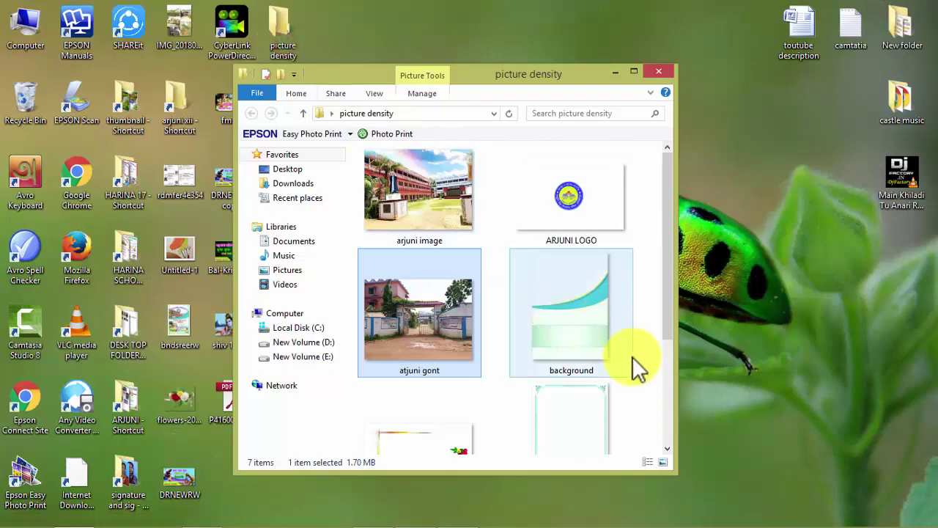
pyautogui.click(634, 77)
pyautogui.click(624, 323)
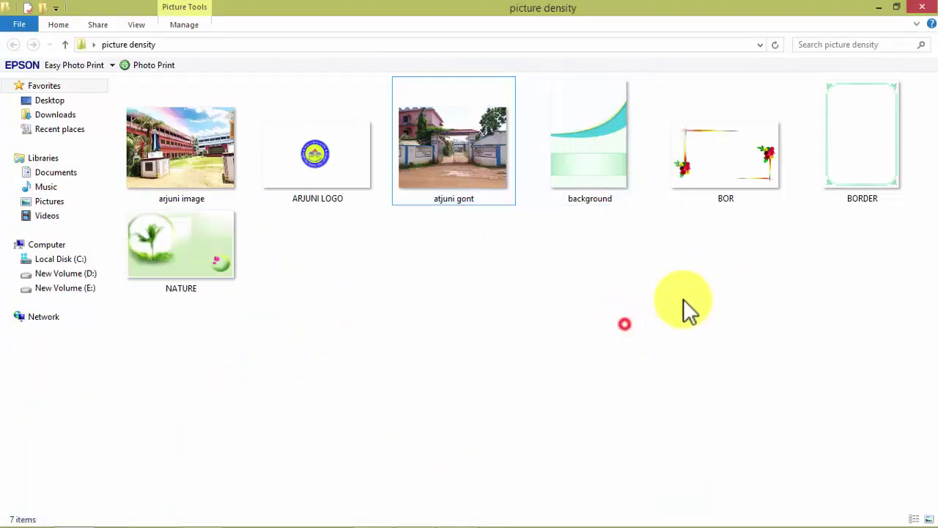
pyautogui.click(733, 158)
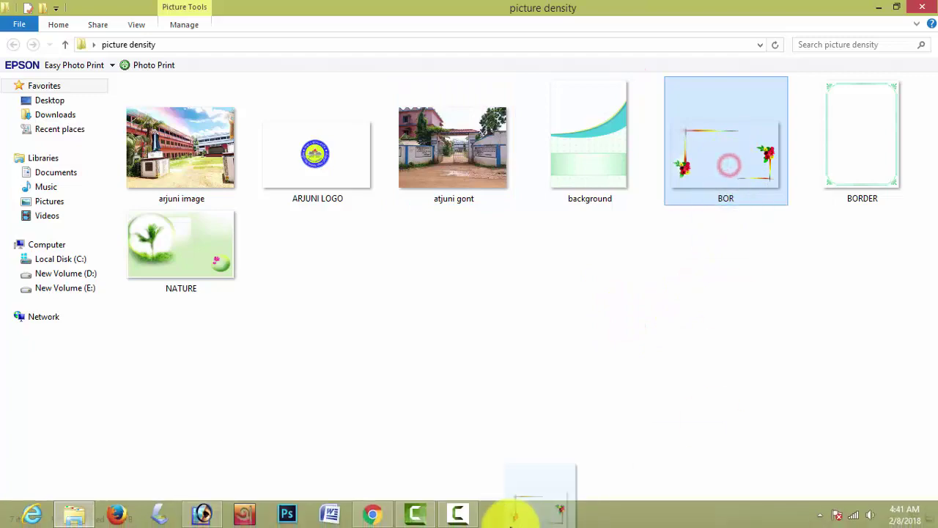
pyautogui.click(458, 513)
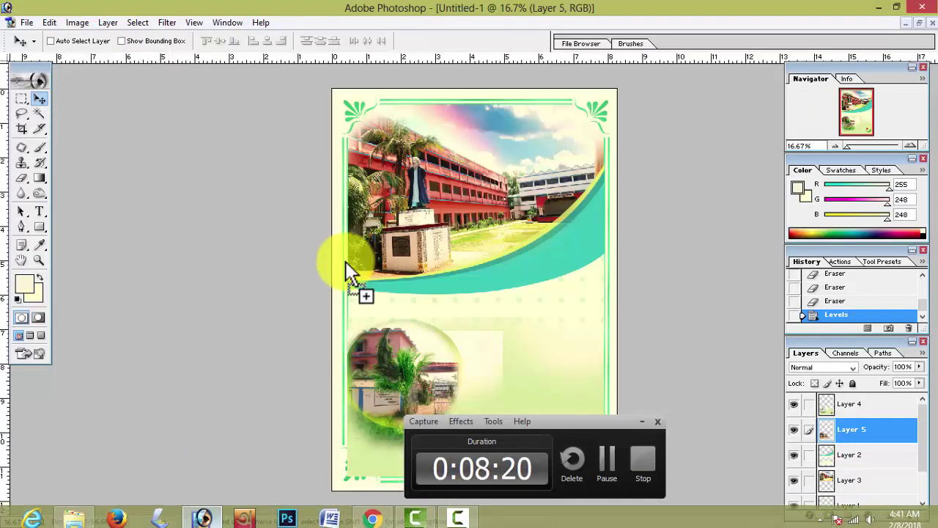
pyautogui.moveTo(282, 517); pyautogui.dragTo(363, 266)
# Copy the BOR flowered border into the cover as Layer 6.
pyautogui.click(720, 460)
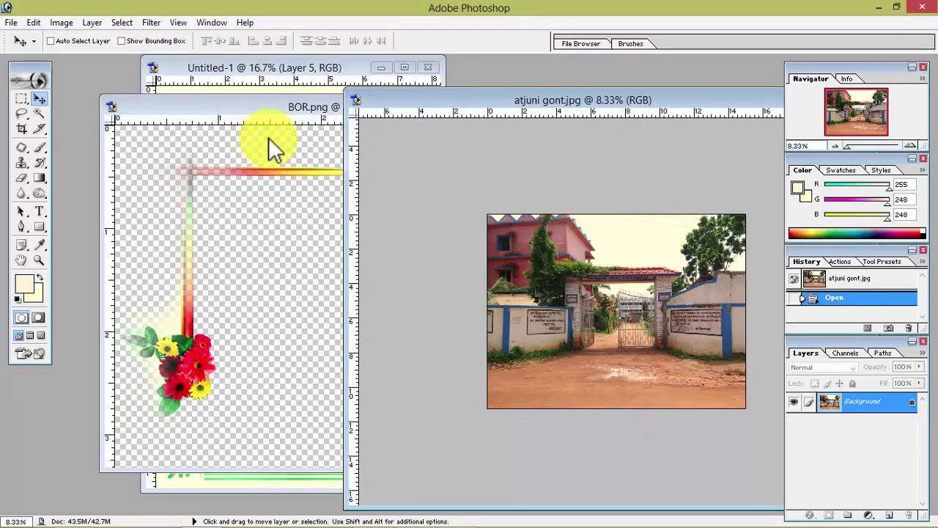
pyautogui.click(276, 104)
pyautogui.moveTo(332, 104); pyautogui.dragTo(504, 112)
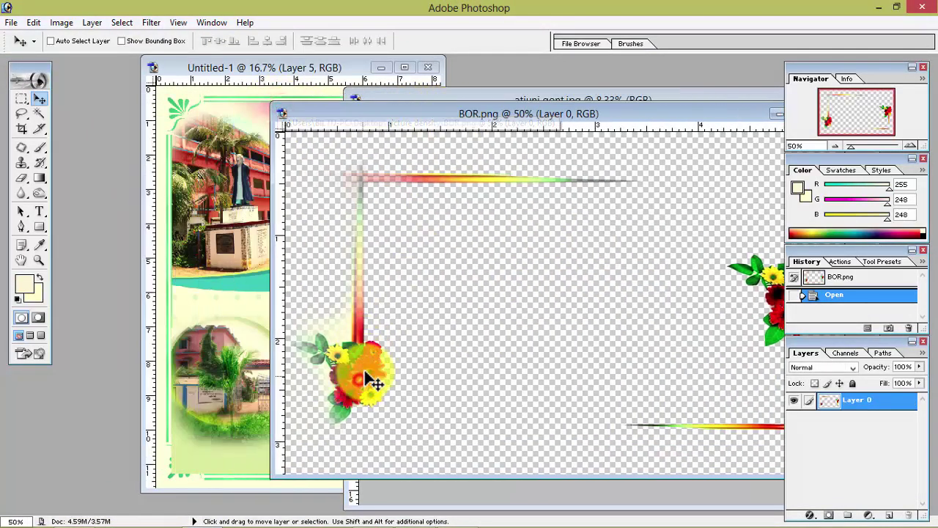
pyautogui.moveTo(370, 377)
pyautogui.mouseDown()
pyautogui.moveTo(241, 356)
pyautogui.moveTo(279, 364)
pyautogui.moveTo(275, 378)
pyautogui.mouseUp()
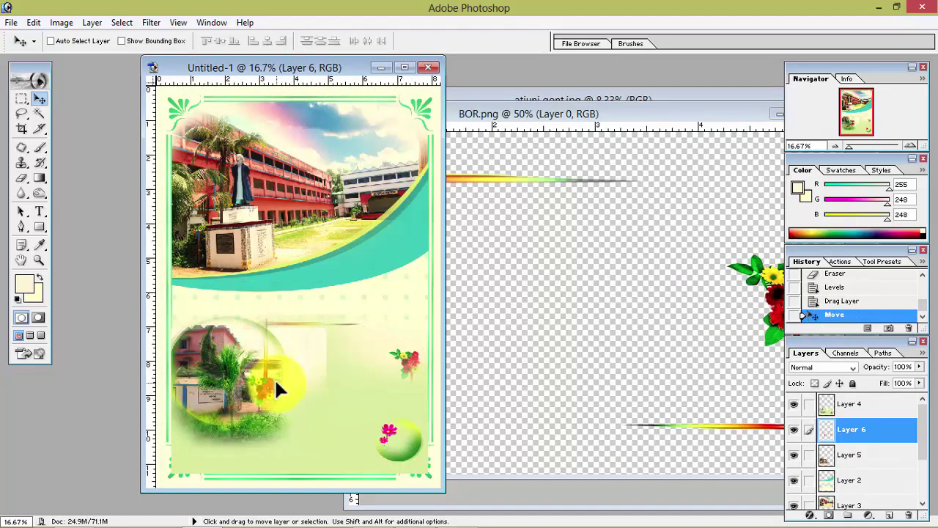
# Raise the border above Layer 4, narrow it slightly, and nudge it right and down.
pyautogui.hotkey('ctrl', ']')
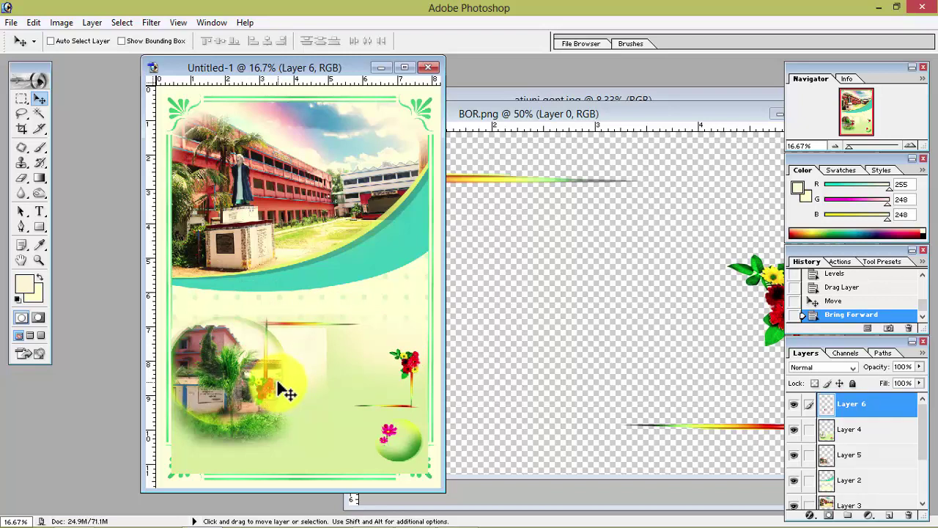
pyautogui.hotkey('ctrl', 't')
pyautogui.moveTo(419, 362); pyautogui.dragTo(411, 364)
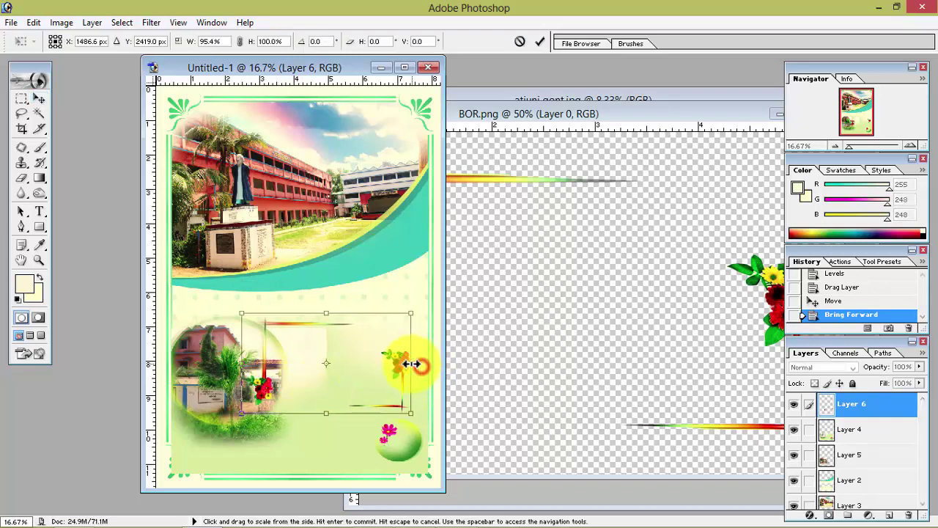
pyautogui.hotkey('shift', 'Right')
pyautogui.hotkey('shift', 'Right')
pyautogui.hotkey('shift', 'Right')
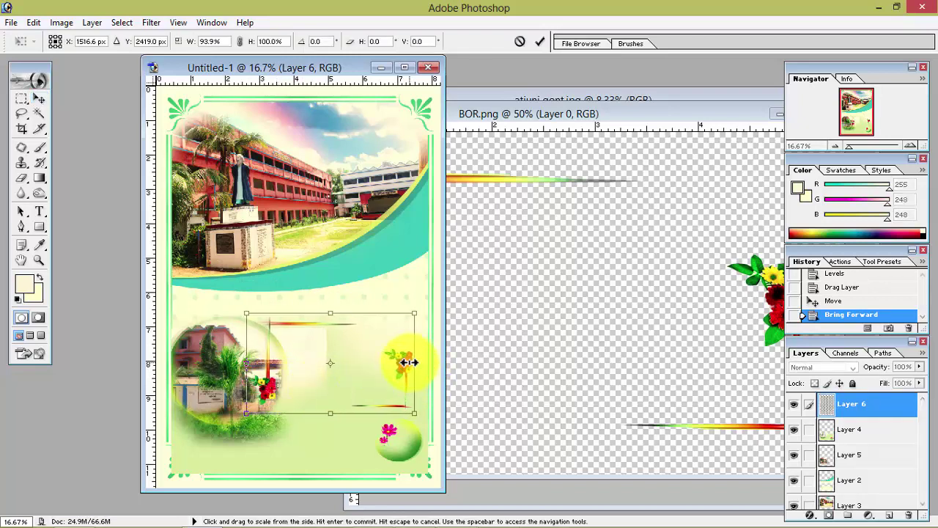
pyautogui.hotkey('shift', 'Down')
pyautogui.hotkey('shift', 'Down')
pyautogui.hotkey('shift', 'Down')
pyautogui.press('Return')
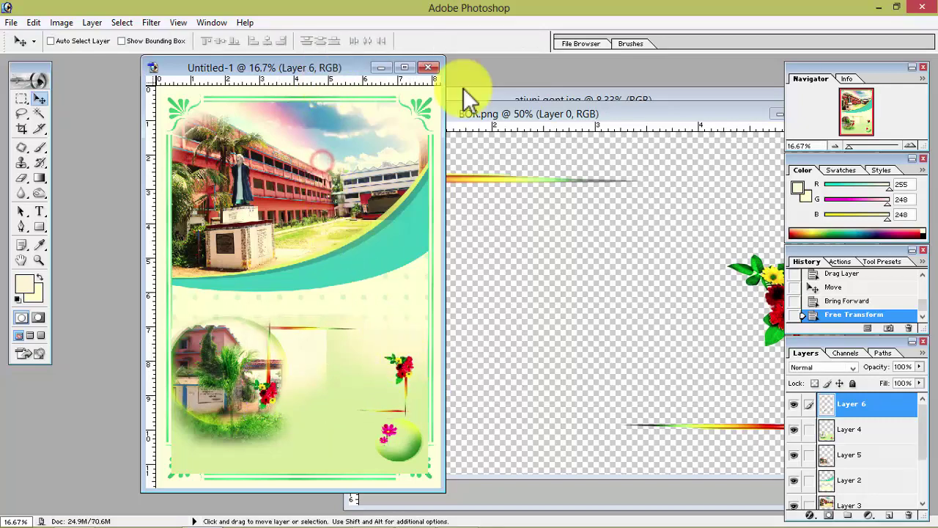
# Close the BOR.png and atjuni gont.jpg source documents.
pyautogui.click(526, 113)
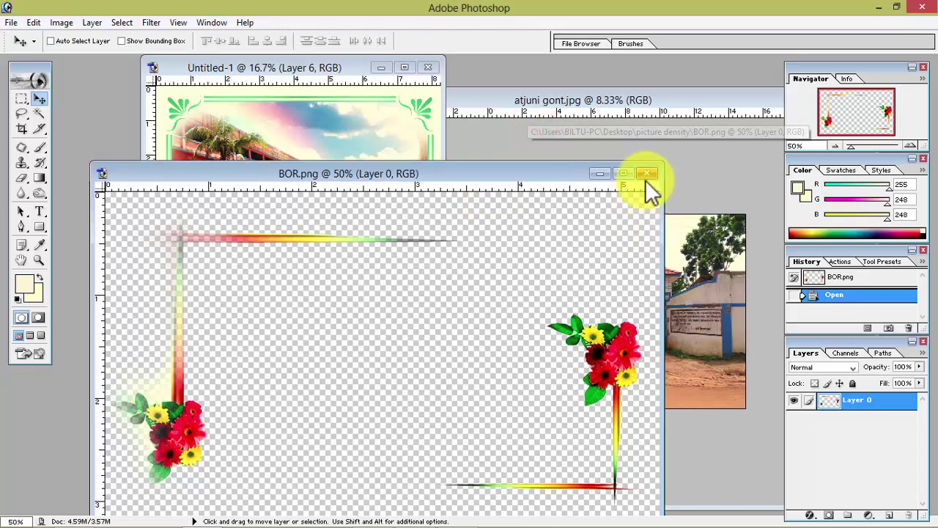
pyautogui.click(647, 171)
pyautogui.click(648, 98)
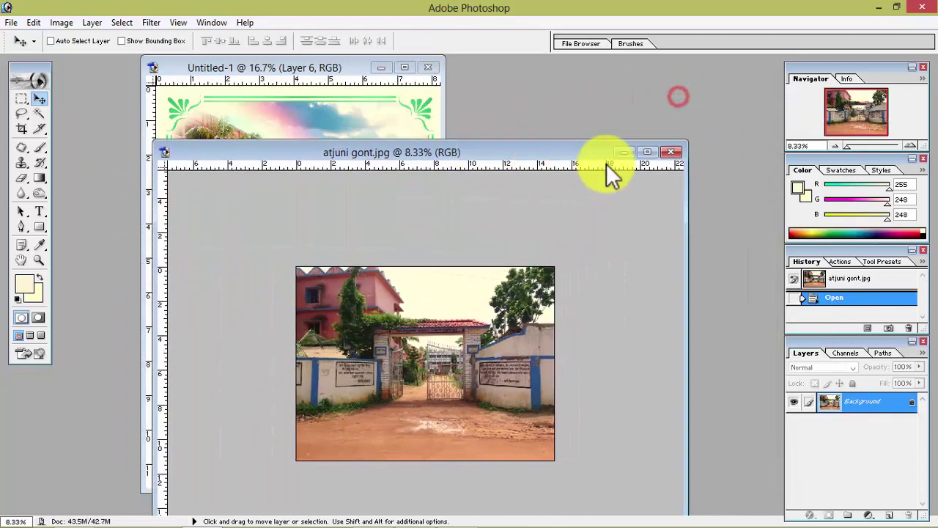
pyautogui.click(670, 152)
# Type the ARJUNI HIGH SCHOOL title across the cover's top in a larger preset size.
pyautogui.moveTo(335, 69); pyautogui.dragTo(408, 71)
pyautogui.press('t')
pyautogui.click(278, 183)
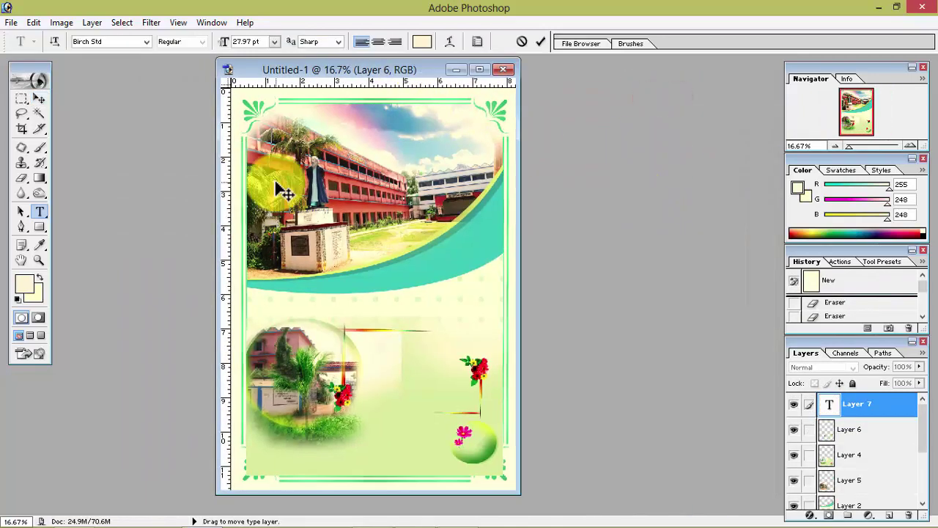
pyautogui.click(275, 43)
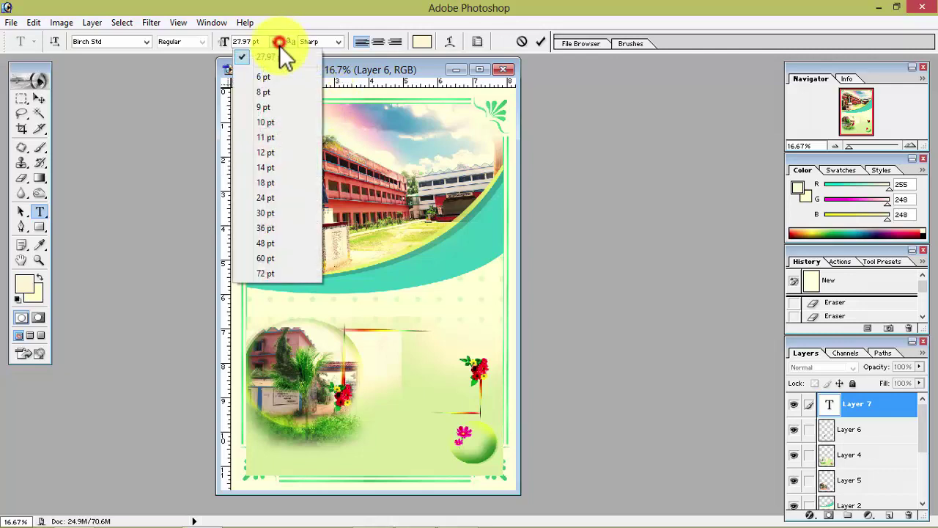
pyautogui.click(282, 211)
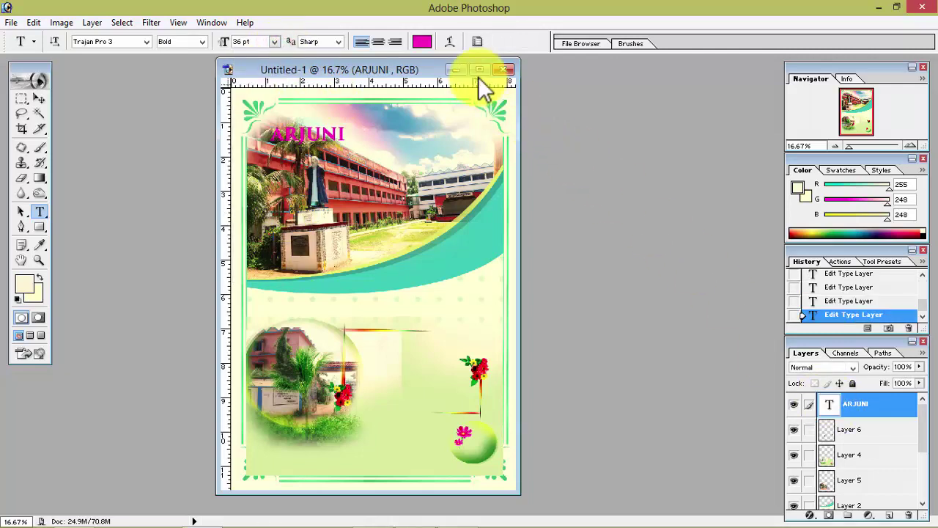
pyautogui.click(479, 69)
pyautogui.hotkey('ctrl', '+')
pyautogui.hotkey('ctrl', '+')
pyautogui.scroll(5, 587, 183)
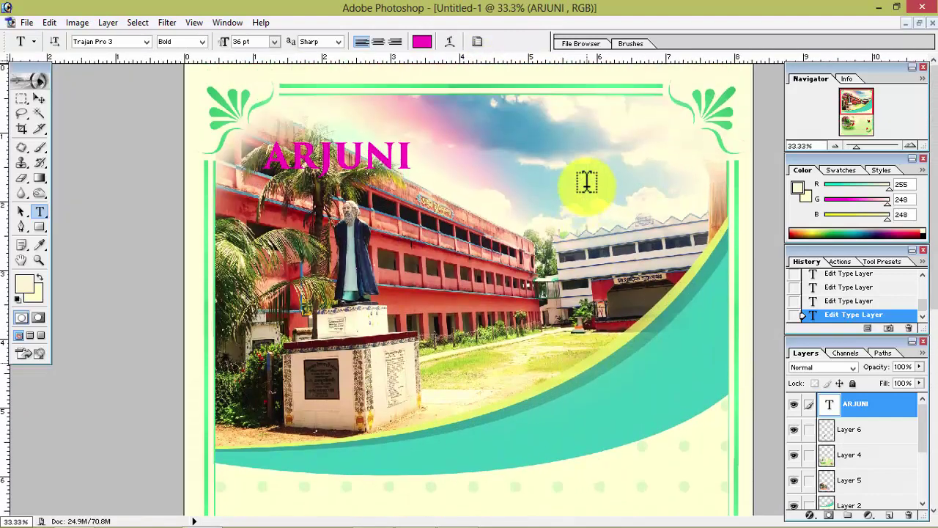
pyautogui.doubleClick(830, 409)
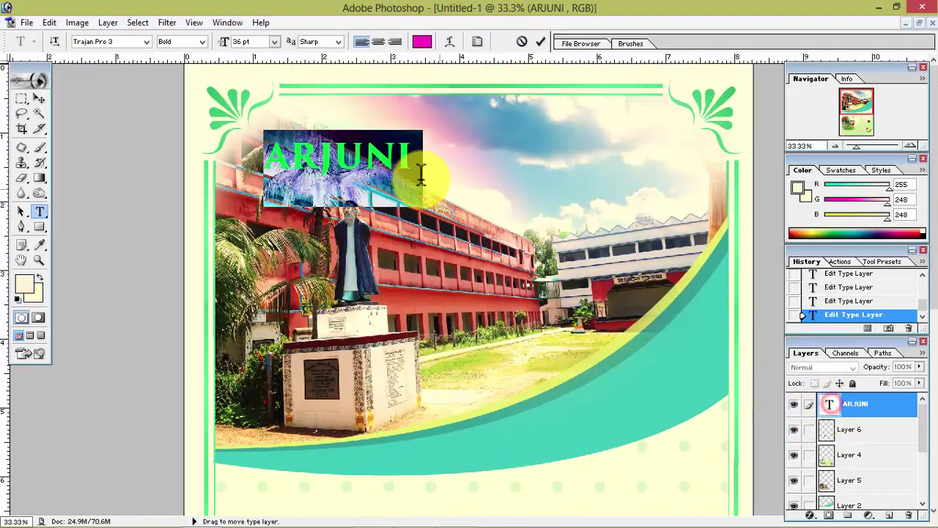
pyautogui.click(416, 165)
pyautogui.write('HIGH SCHOOL')
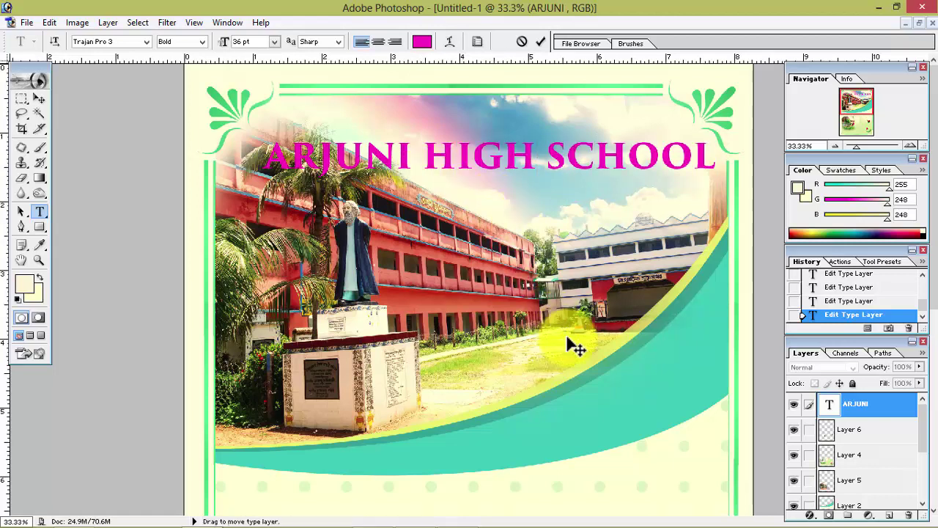
pyautogui.click(829, 405)
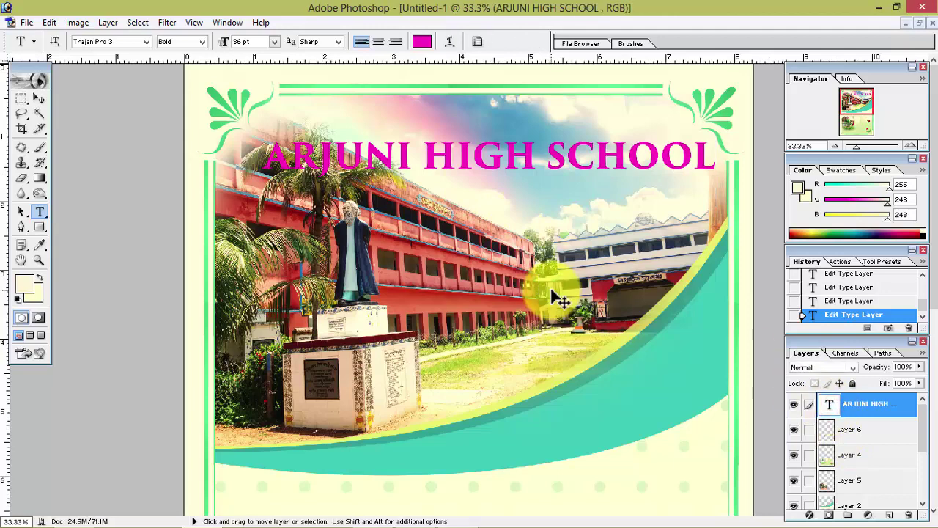
# Transform the title to stand taller, reaching 44.31 pt.
pyautogui.hotkey('ctrl', 't')
pyautogui.moveTo(716, 154)
pyautogui.mouseDown()
pyautogui.moveTo(659, 143)
pyautogui.moveTo(660, 152)
pyautogui.mouseUp()
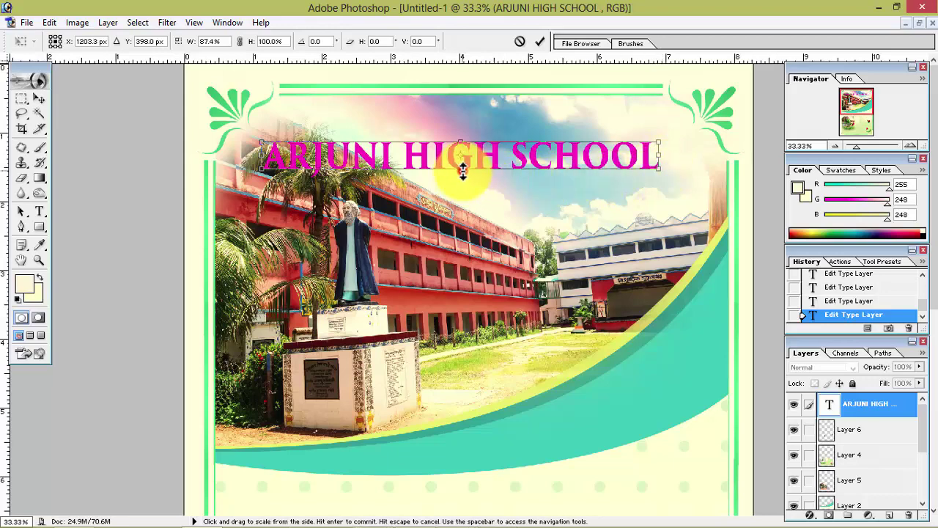
pyautogui.moveTo(666, 176)
pyautogui.mouseDown()
pyautogui.moveTo(699, 182)
pyautogui.moveTo(689, 187)
pyautogui.mouseUp()
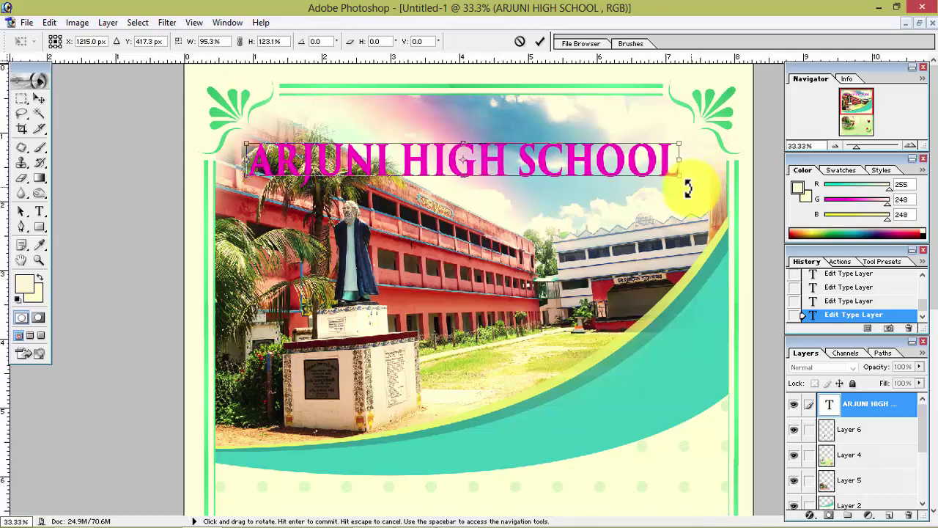
pyautogui.press('Return')
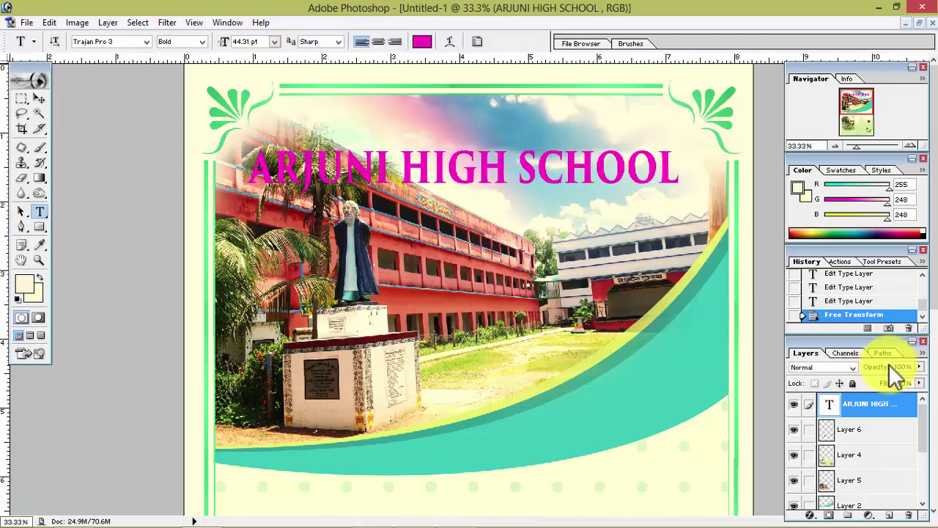
# Warp the title text with the Arc style at about +22 bend.
pyautogui.doubleClick(831, 408)
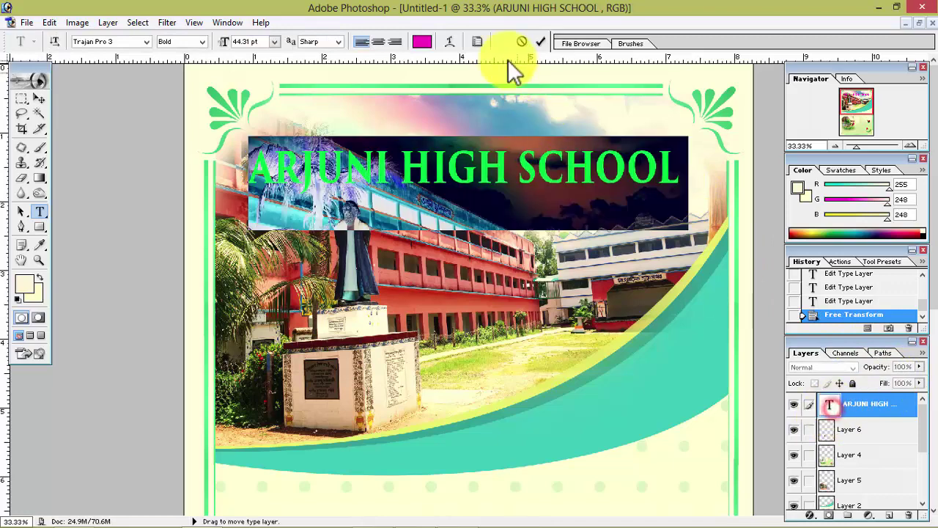
pyautogui.click(450, 41)
pyautogui.click(475, 200)
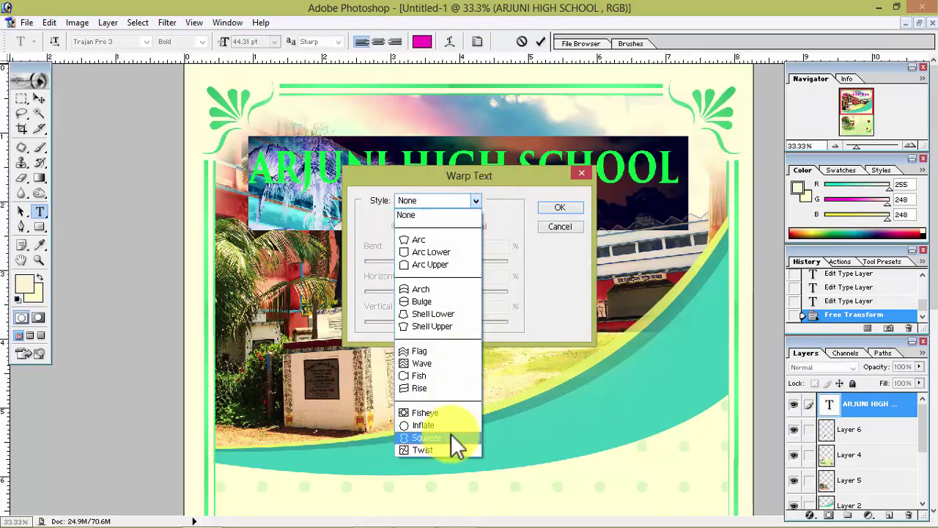
pyautogui.click(428, 240)
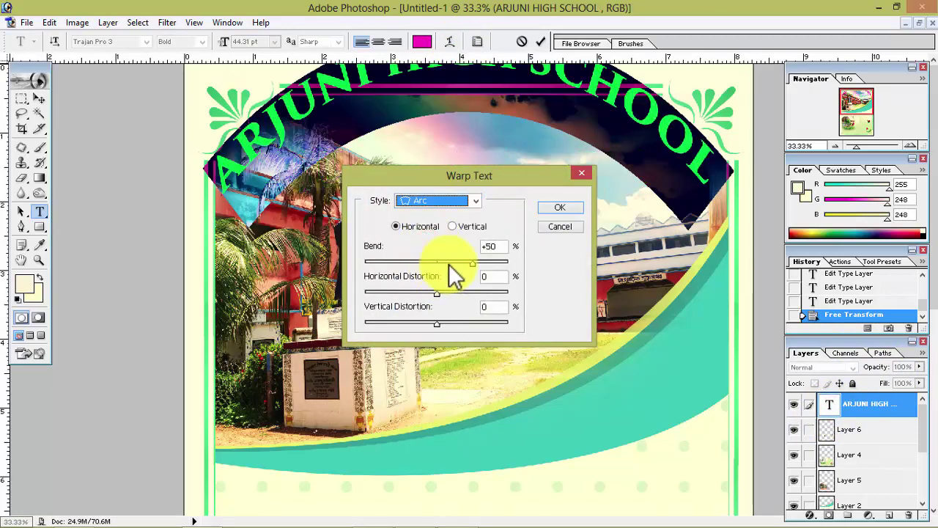
pyautogui.click(452, 262)
pyautogui.moveTo(452, 264); pyautogui.dragTo(460, 266)
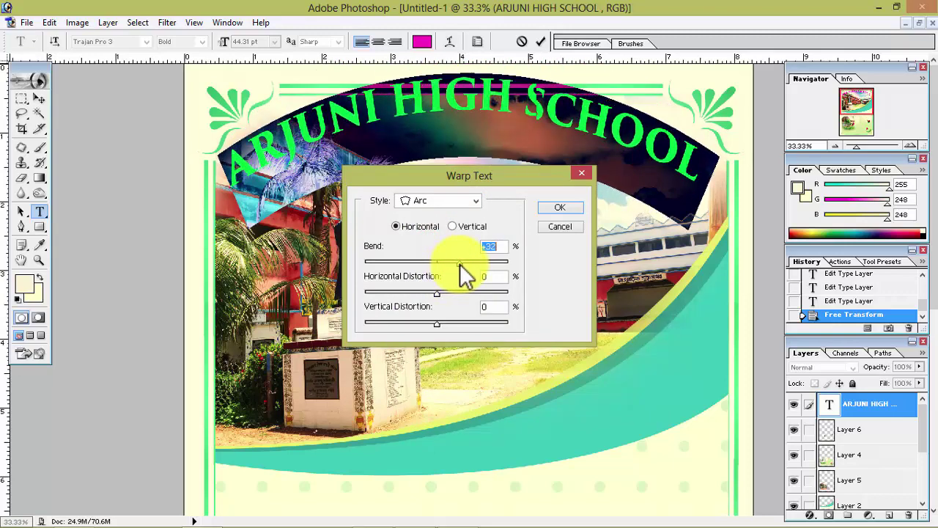
pyautogui.click(546, 208)
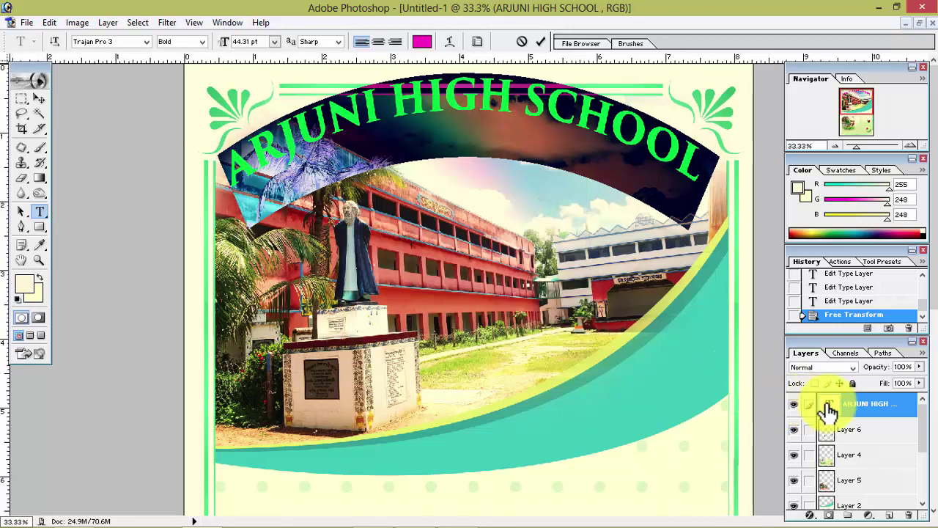
pyautogui.click(830, 404)
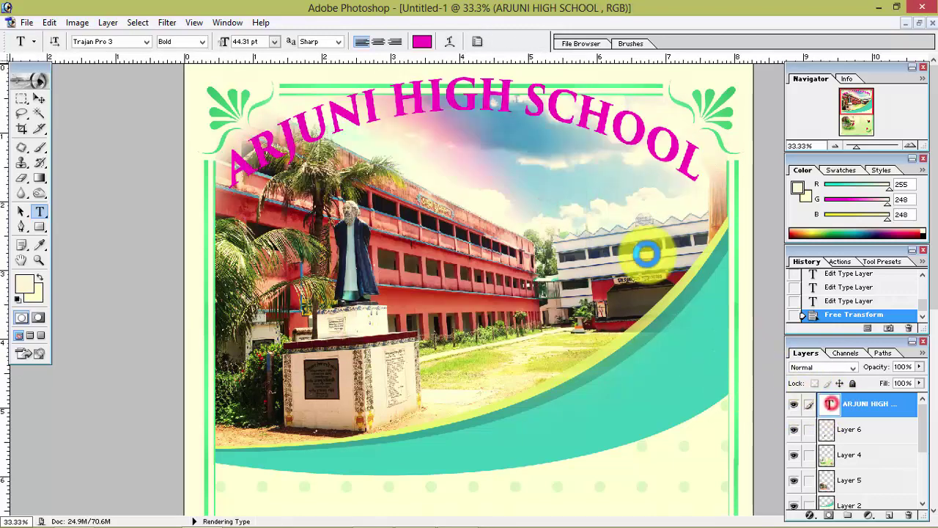
pyautogui.click(39, 99)
# Move the arched title slightly down on the cover.
pyautogui.moveTo(471, 106); pyautogui.dragTo(469, 132)
pyautogui.press('Down')
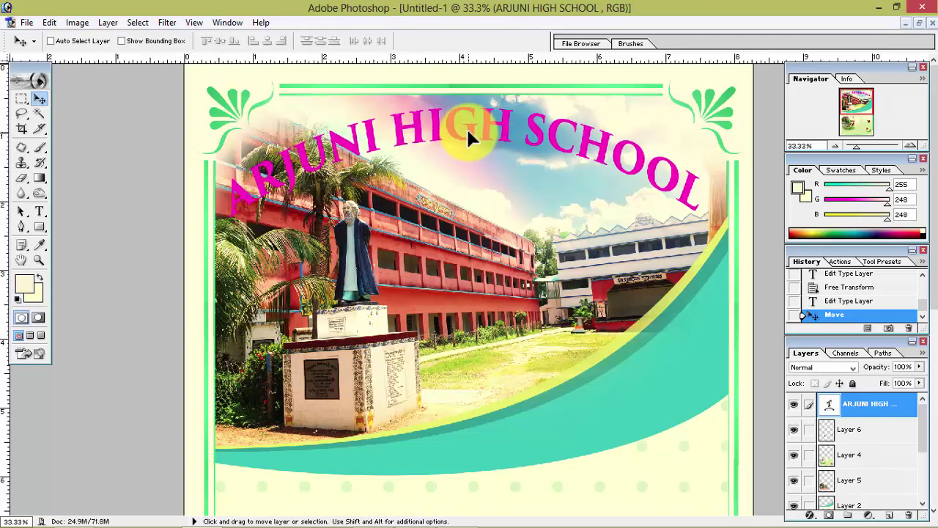
pyautogui.press('Down')
pyautogui.press('Down')
pyautogui.press('Down')
pyautogui.press('Down')
pyautogui.press('Down')
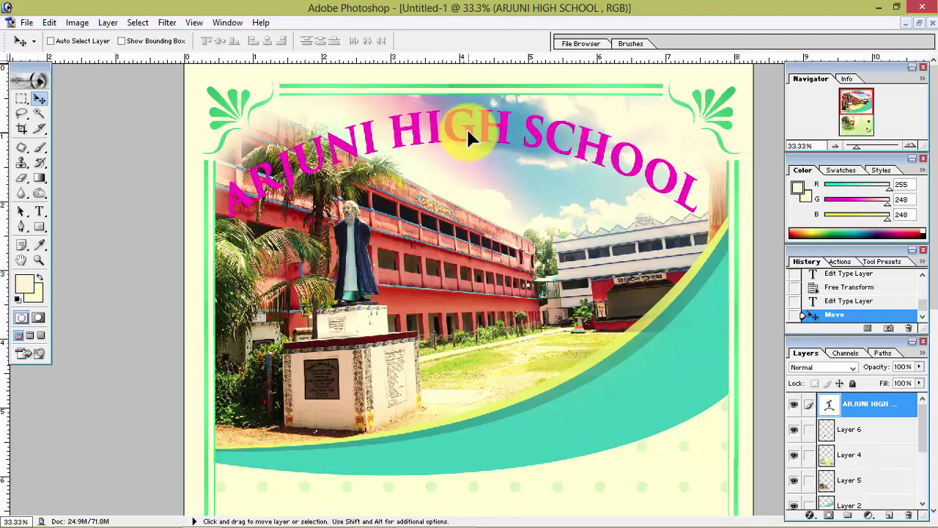
pyautogui.press('Down')
pyautogui.press('Down')
pyautogui.press('Down')
pyautogui.press('Down')
pyautogui.press('Down')
pyautogui.press('Down')
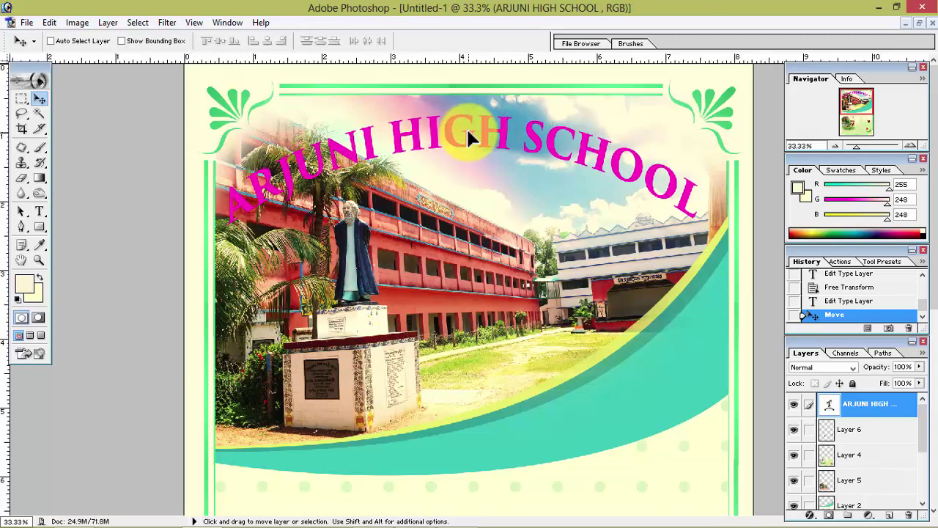
# Scale the title to 96.3% and fit it between the top corner ornaments.
pyautogui.hotkey('ctrl', 't')
pyautogui.moveTo(702, 224); pyautogui.dragTo(683, 213)
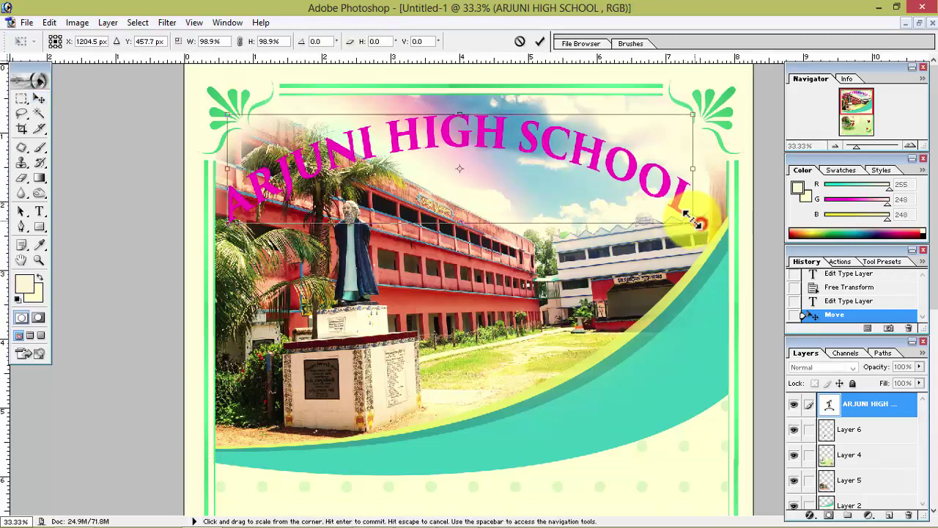
pyautogui.press('Right')
pyautogui.press('Right')
pyautogui.press('Right')
pyautogui.press('Right')
pyautogui.press('Right')
pyautogui.press('Right')
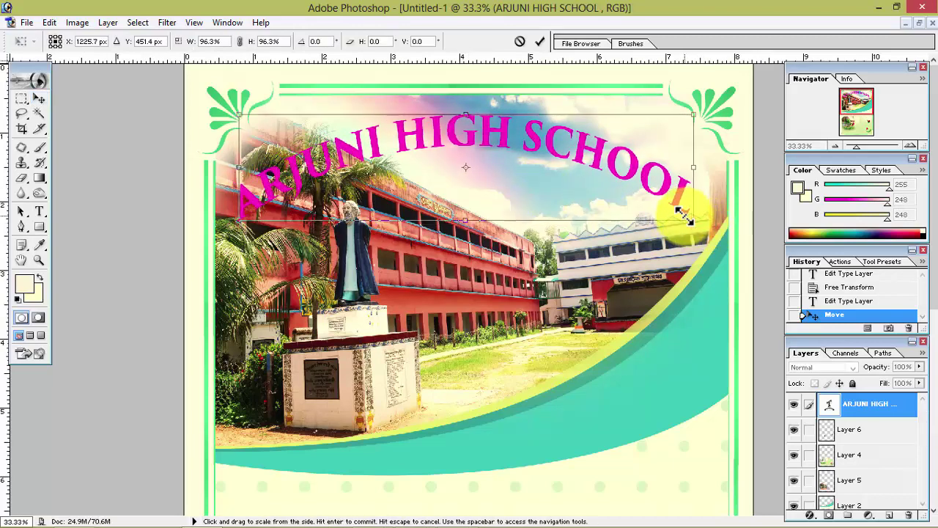
pyautogui.press('Down')
pyautogui.press('Down')
pyautogui.press('Down')
pyautogui.press('Down')
pyautogui.press('Down')
pyautogui.press('Down')
pyautogui.press('Up')
pyautogui.press('Up')
pyautogui.press('Up')
pyautogui.press('Up')
pyautogui.press('Up')
pyautogui.press('Up')
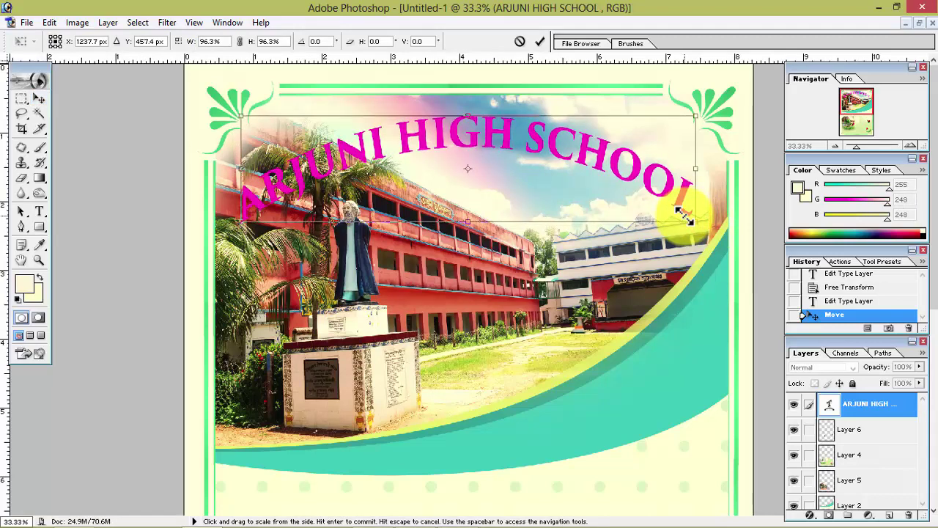
pyautogui.press('Up')
pyautogui.press('Up')
pyautogui.press('Up')
pyautogui.press('Up')
pyautogui.press('Up')
pyautogui.press('Up')
pyautogui.press('Up')
pyautogui.press('Up')
pyautogui.press('Up')
pyautogui.press('Up')
pyautogui.press('Up')
pyautogui.press('Up')
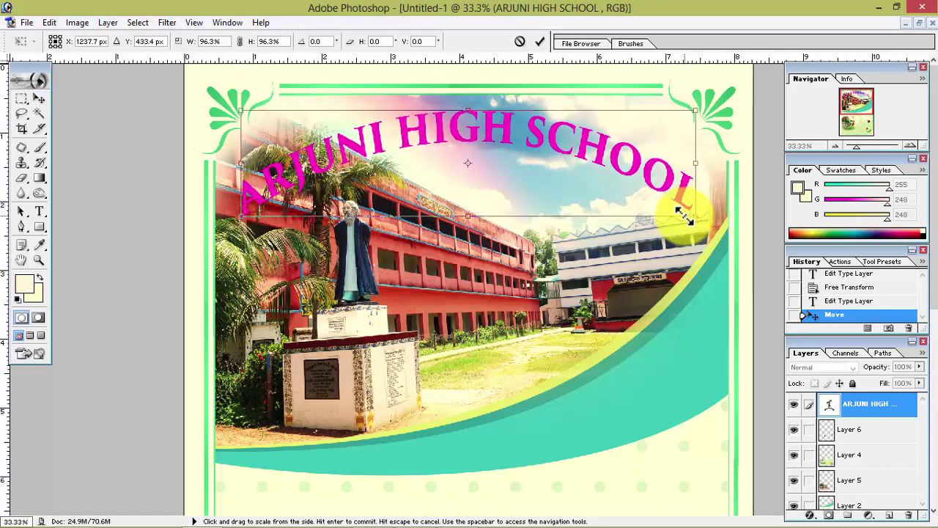
pyautogui.press('Return')
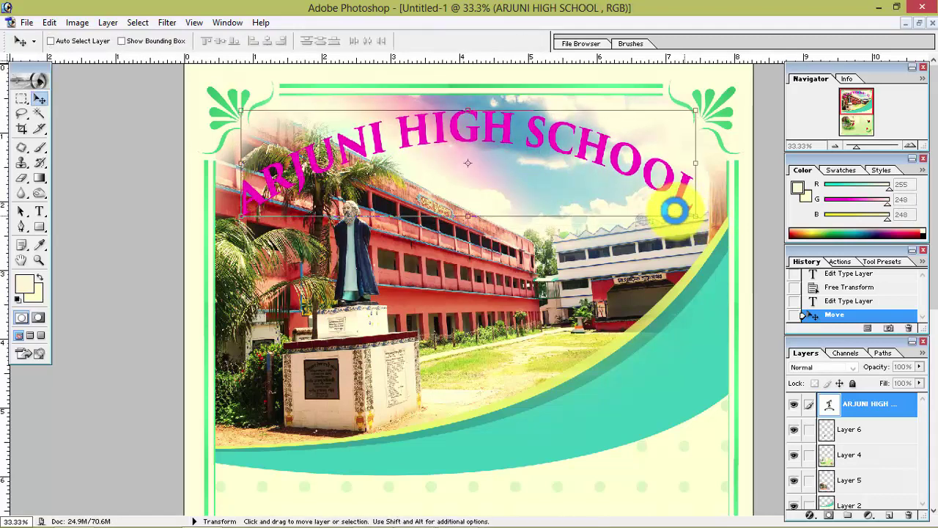
pyautogui.hotkey('ctrl', '-')
pyautogui.hotkey('ctrl', '-')
pyautogui.hotkey('ctrl', '+')
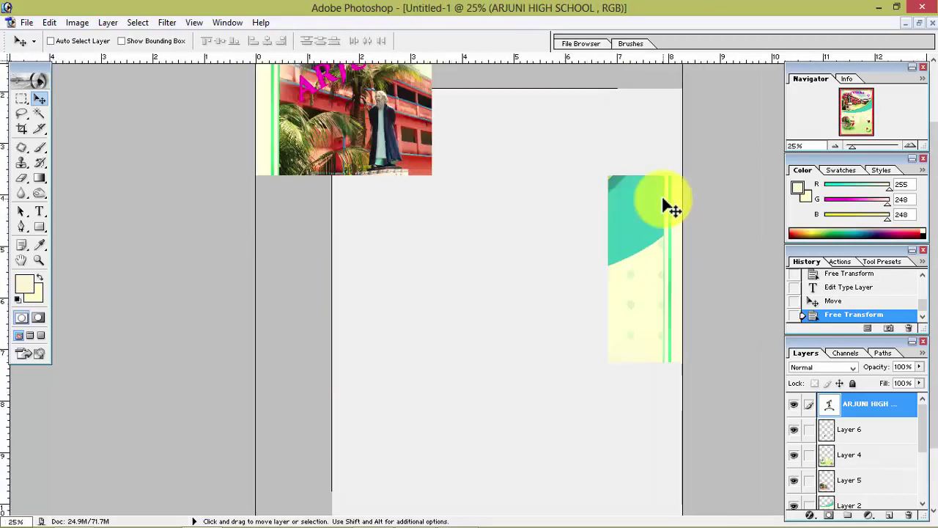
pyautogui.hotkey('ctrl', '+')
pyautogui.scroll(2, 669, 208)
pyautogui.scroll(2, 669, 207)
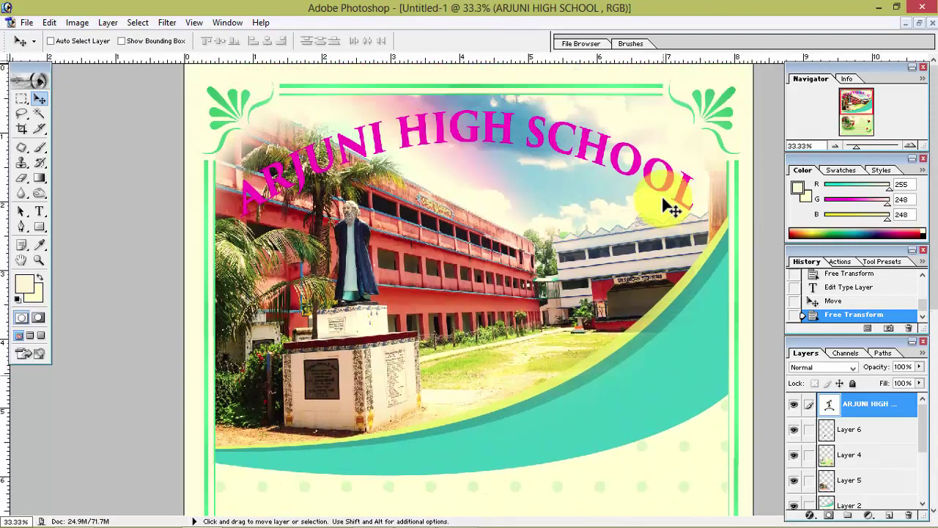
# Recolour the arched ARJUNI HIGH SCHOOL title text from magenta to pure blue 0000FF.
pyautogui.doubleClick(826, 403)
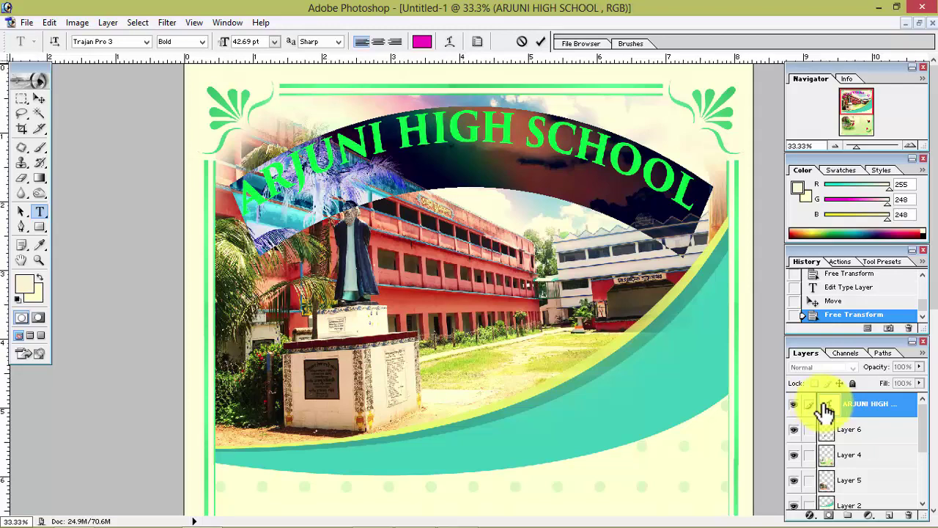
pyautogui.click(826, 406)
pyautogui.doubleClick(826, 406)
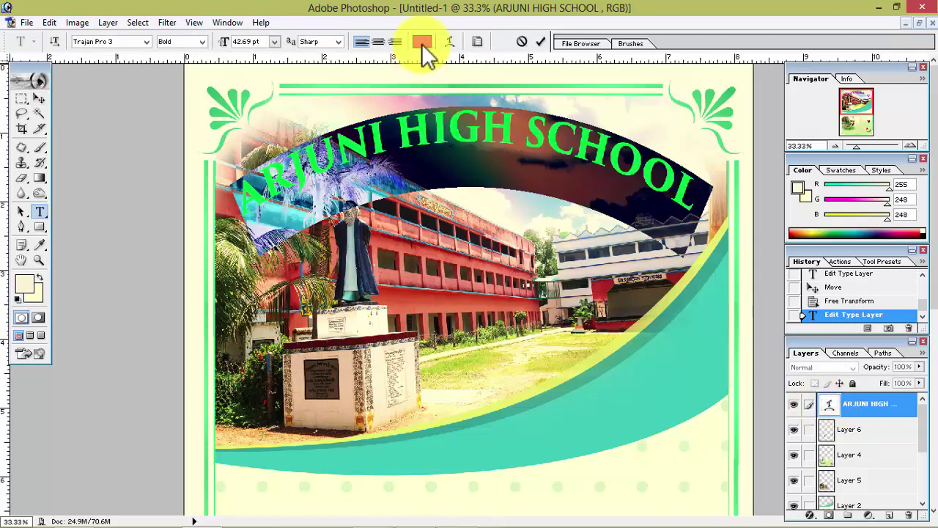
pyautogui.click(422, 42)
pyautogui.moveTo(754, 225); pyautogui.dragTo(752, 232)
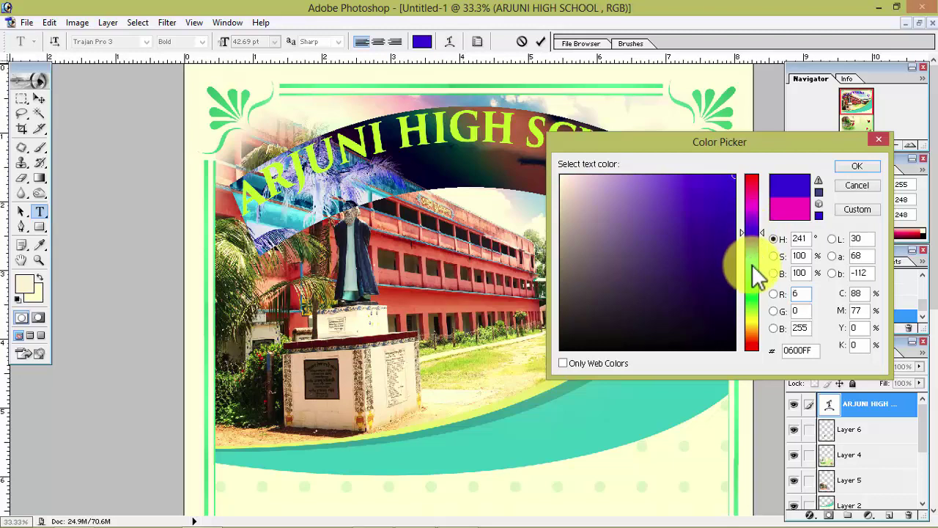
pyautogui.click(756, 233)
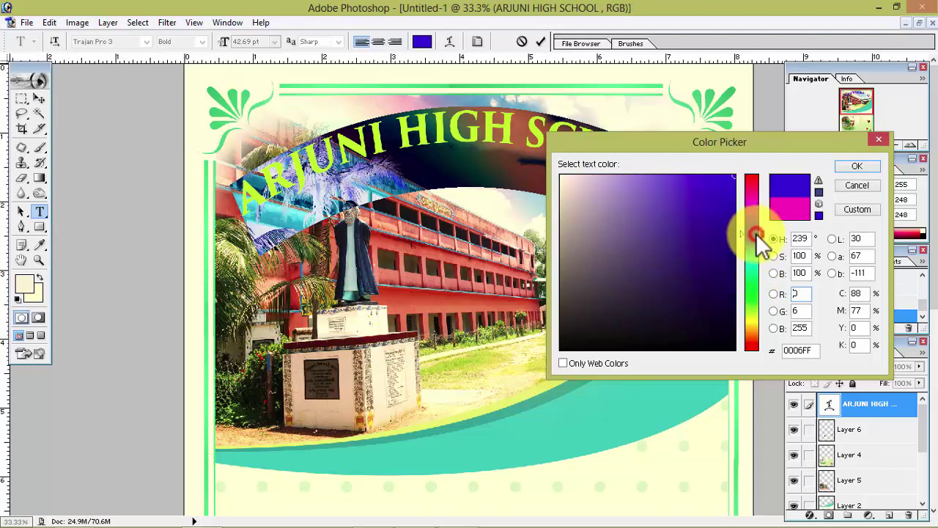
pyautogui.click(856, 168)
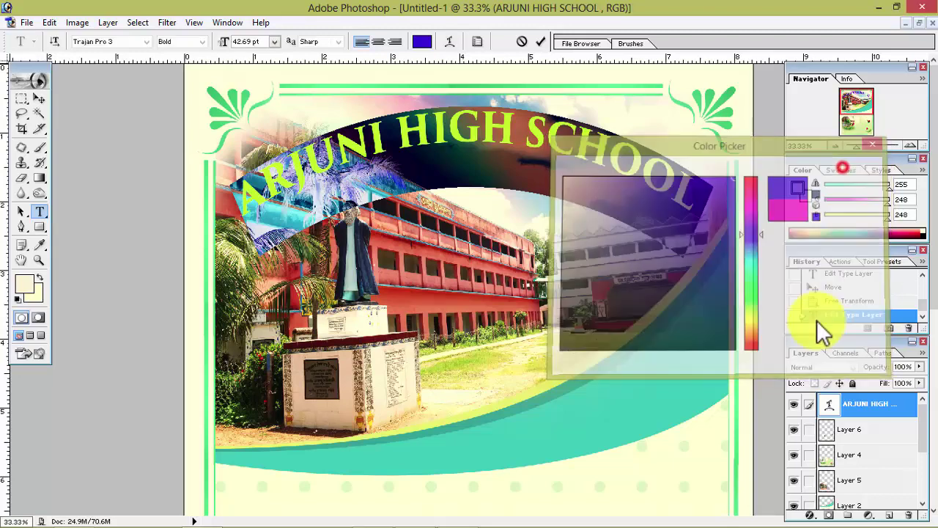
pyautogui.click(826, 410)
pyautogui.press('v')
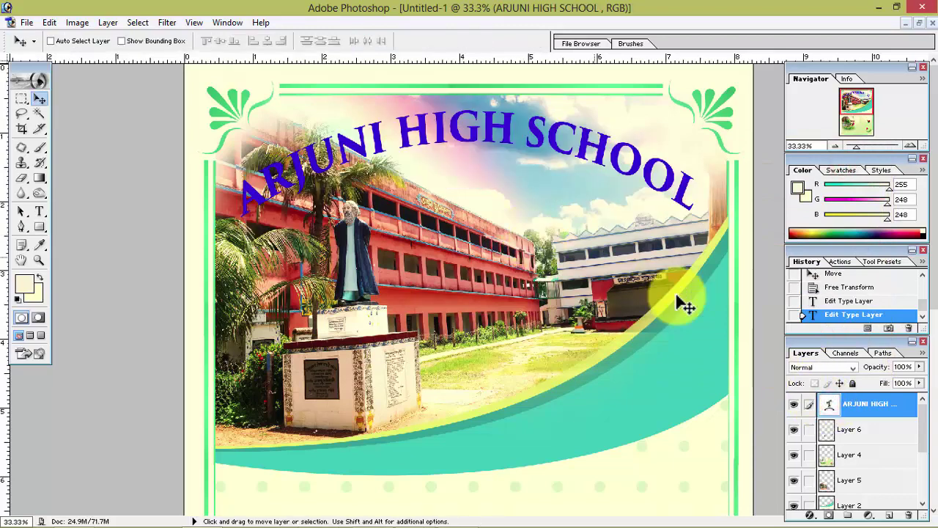
# Add a very light-coloured Stroke outline to the title layer through Blending Options.
pyautogui.rightClick(826, 410)
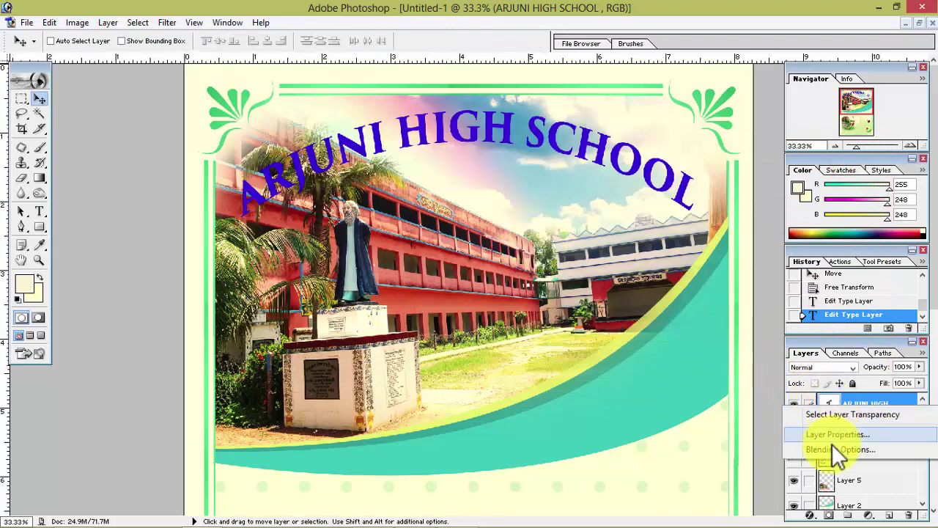
pyautogui.click(831, 443)
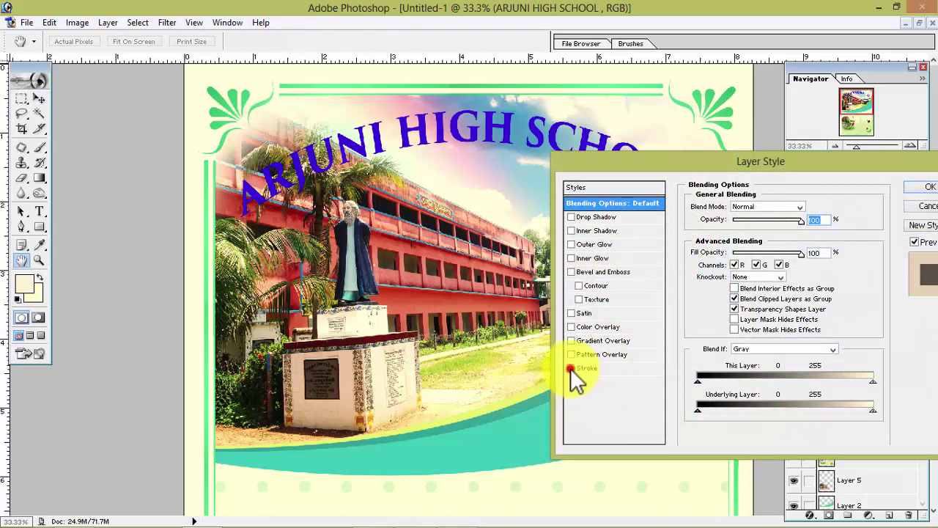
pyautogui.click(586, 369)
pyautogui.click(725, 288)
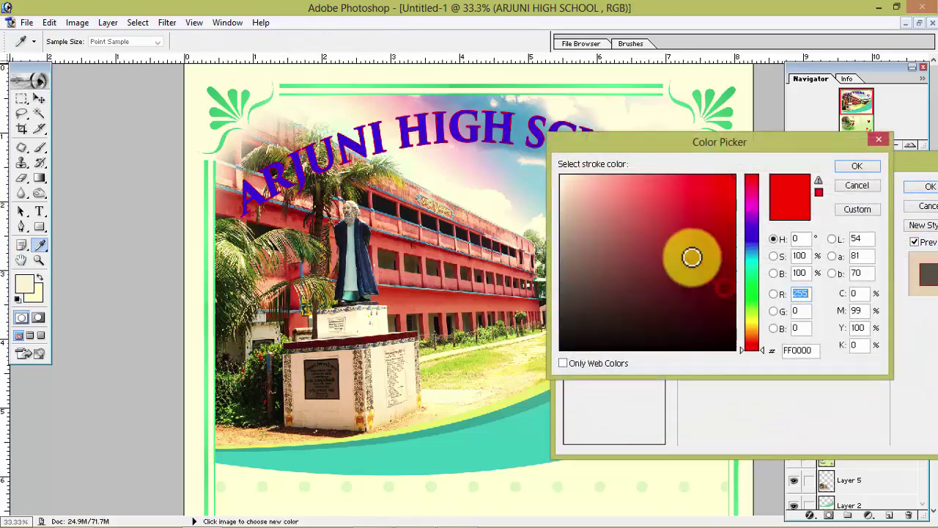
pyautogui.moveTo(692, 256); pyautogui.dragTo(542, 147)
pyautogui.click(854, 167)
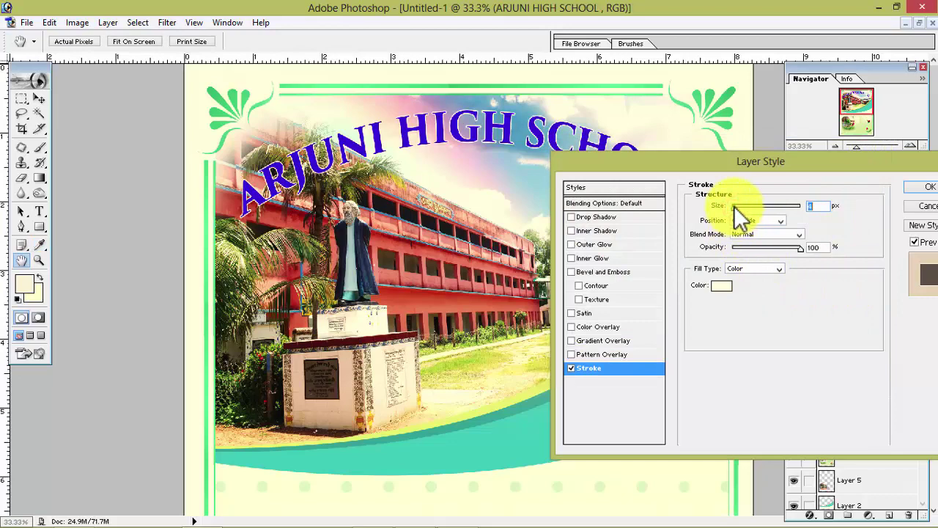
pyautogui.click(928, 187)
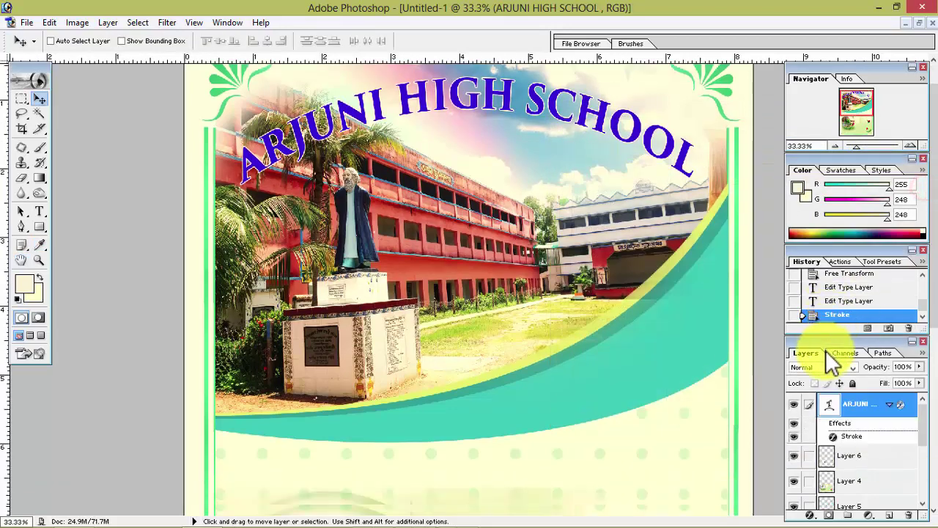
# Separate the title's stroke effect into its own Outer Stroke layer and check its visibility.
pyautogui.rightClick(847, 441)
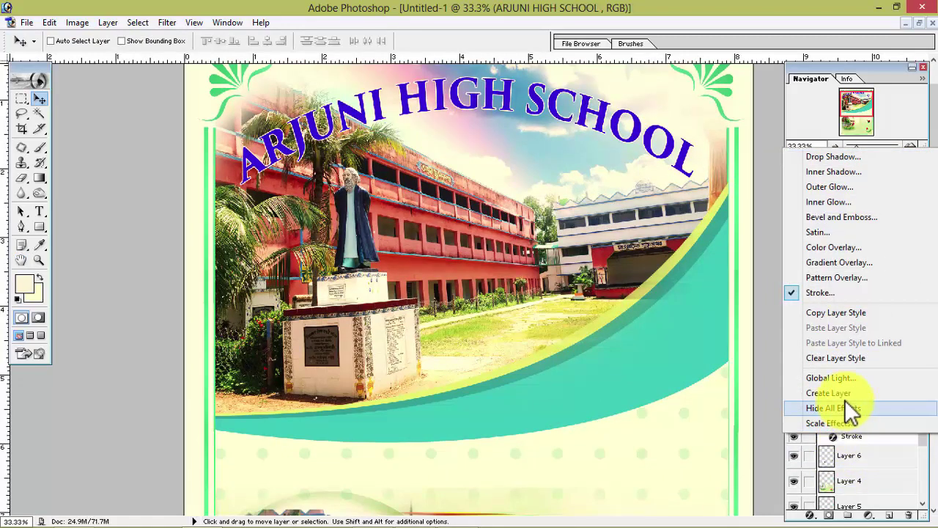
pyautogui.click(836, 393)
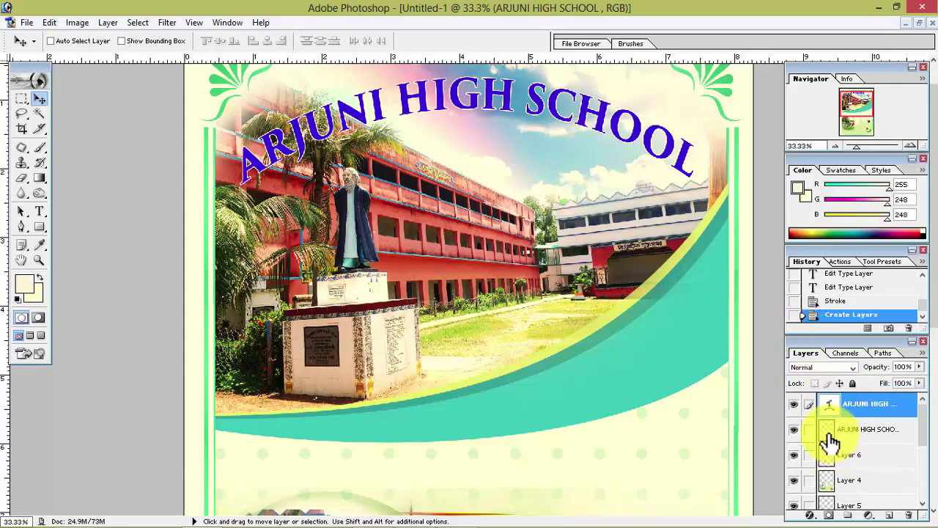
pyautogui.click(829, 433)
pyautogui.click(795, 431)
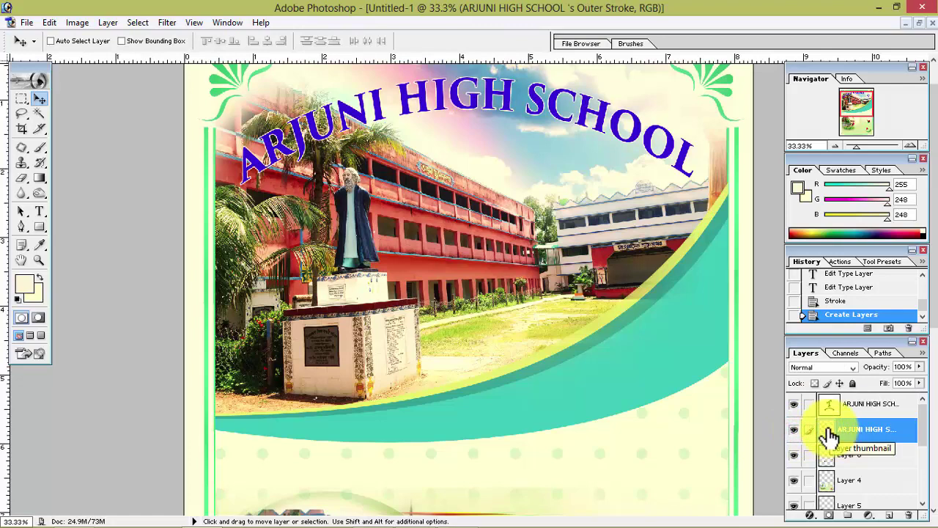
pyautogui.click(165, 23)
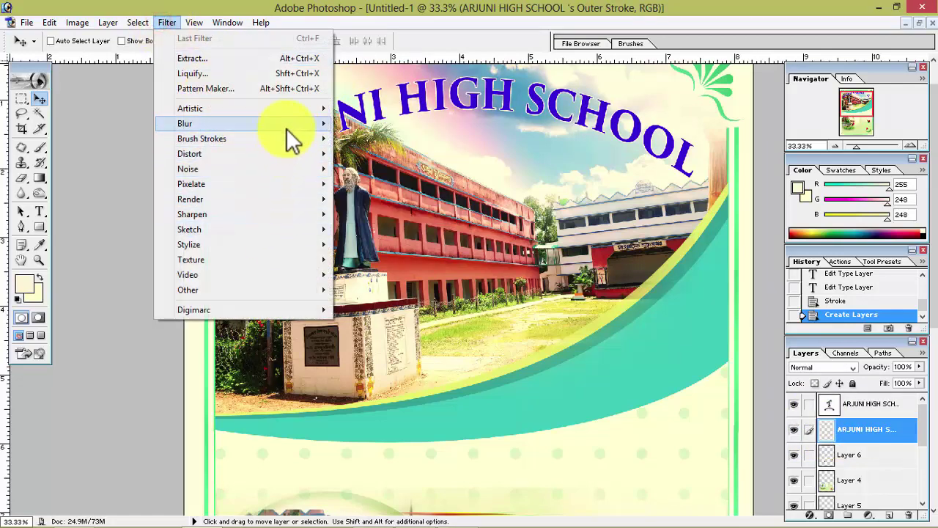
# Apply a 3-pixel Gaussian Blur to the Outer Stroke layer and duplicate it.
pyautogui.moveTo(185, 123)
pyautogui.click(379, 153)
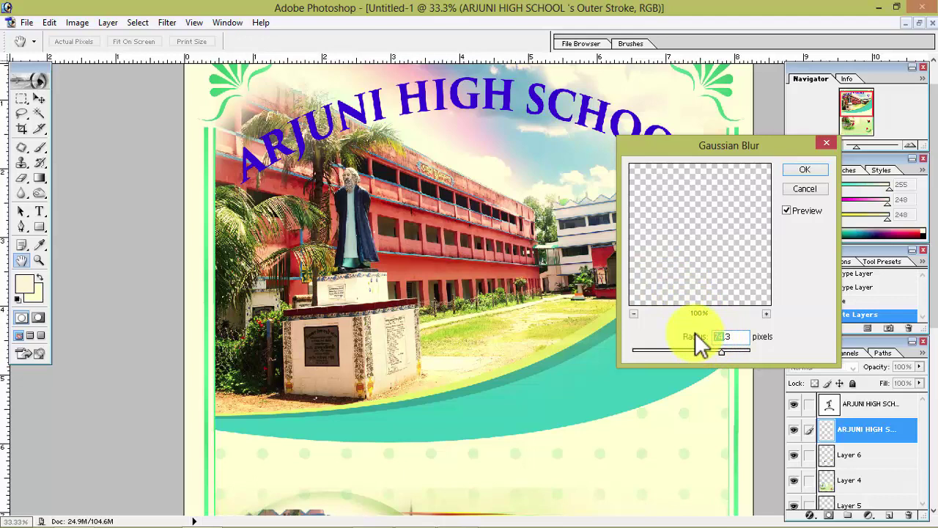
pyautogui.write('3.3')
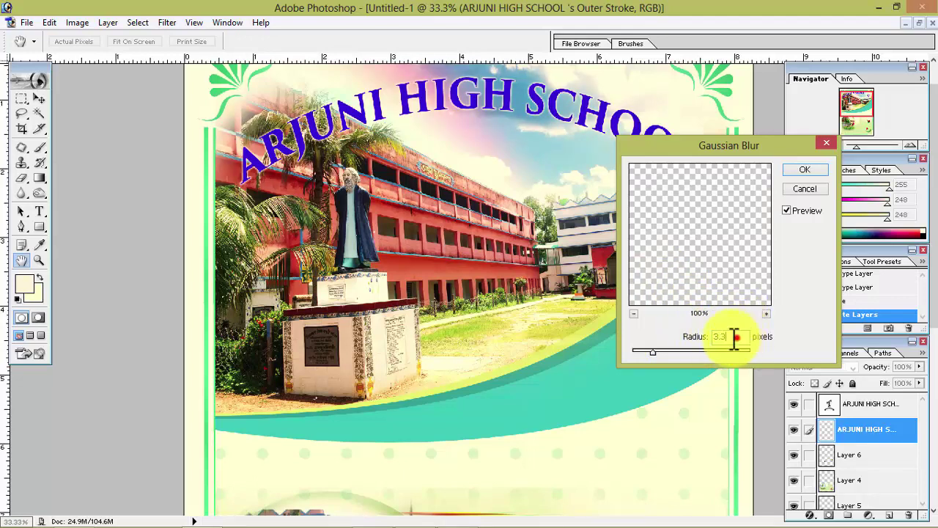
pyautogui.moveTo(734, 337); pyautogui.dragTo(635, 338)
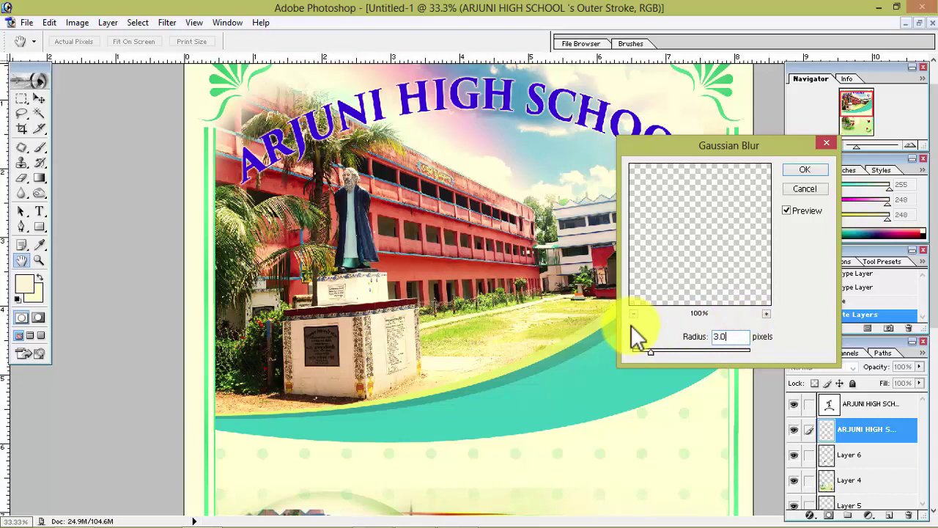
pyautogui.click(802, 171)
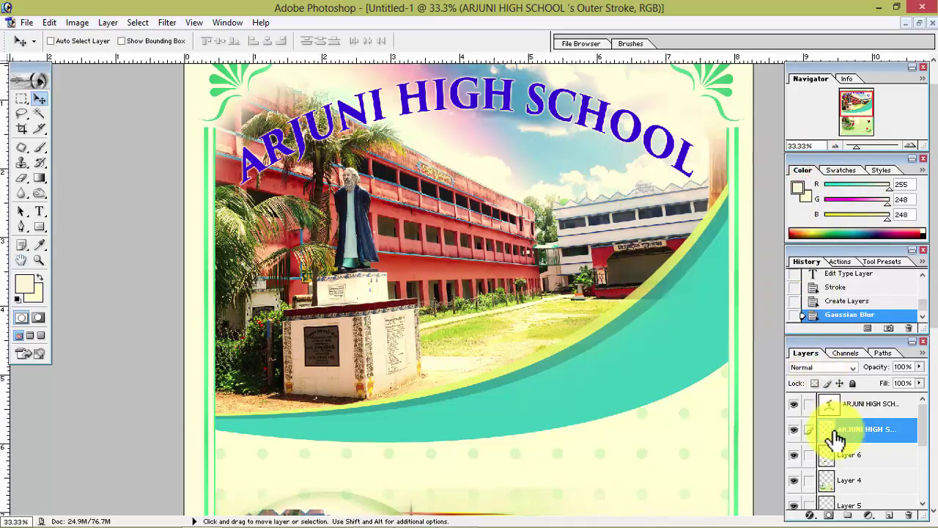
pyautogui.hotkey('ctrl', 'j')
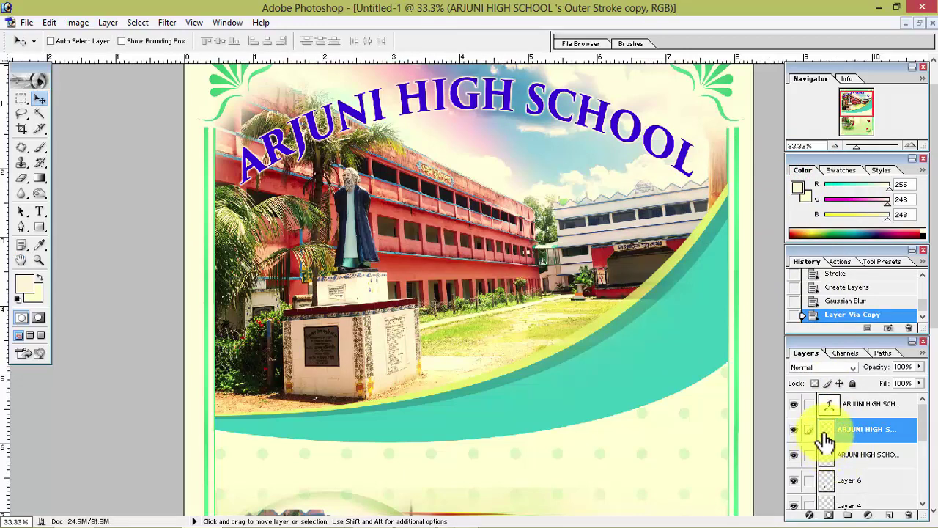
# Blur the stroke copy with a 5-pixel Gaussian Blur and duplicate it again.
pyautogui.click(167, 22)
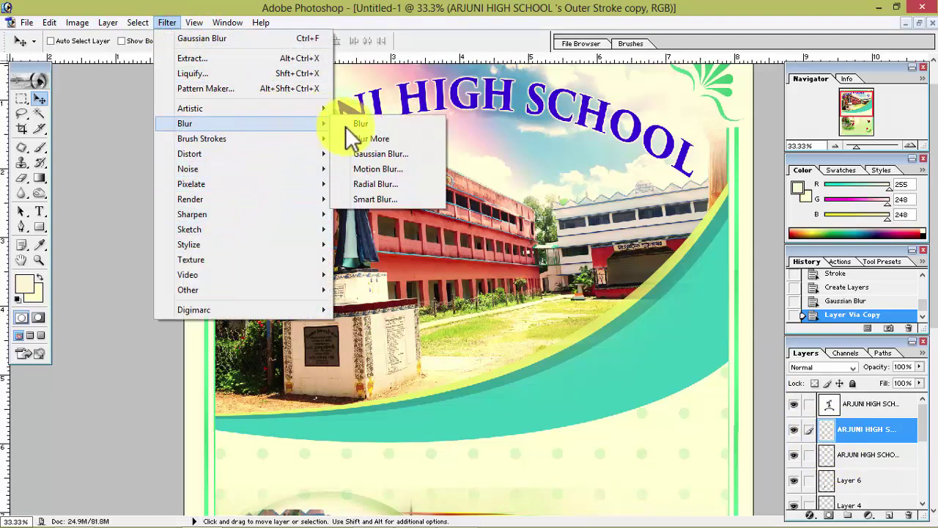
pyautogui.click(370, 154)
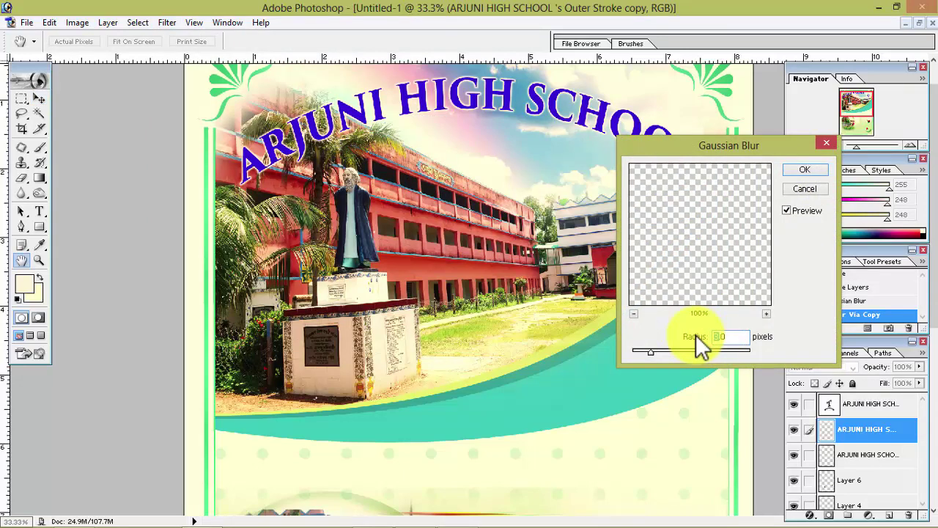
pyautogui.write('5')
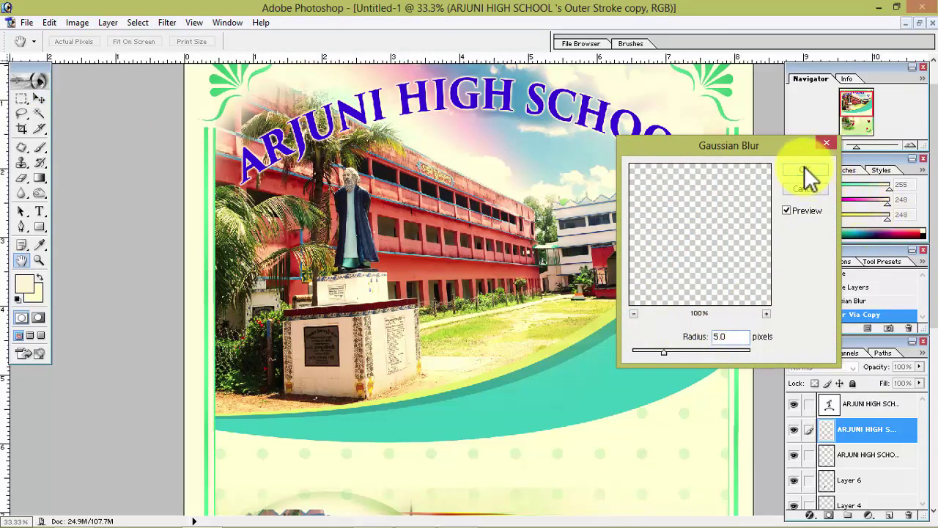
pyautogui.click(804, 171)
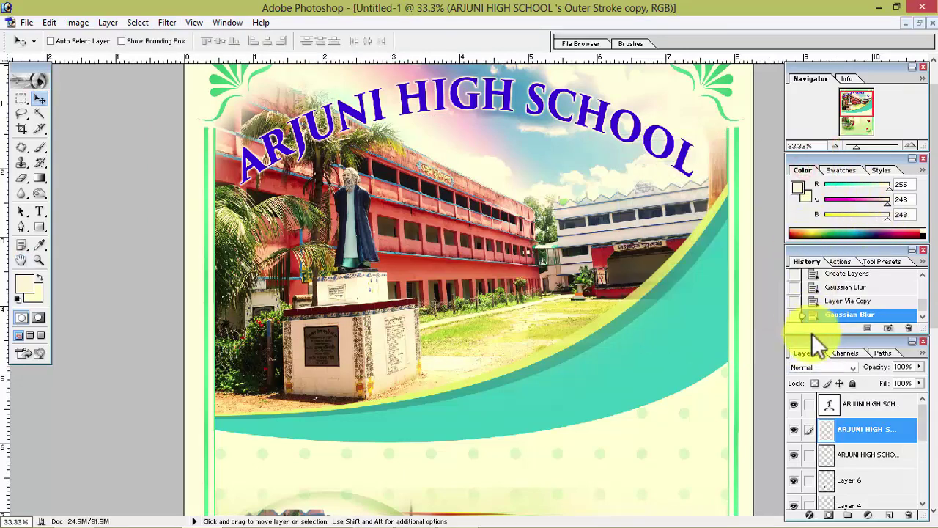
pyautogui.hotkey('ctrl', 'j')
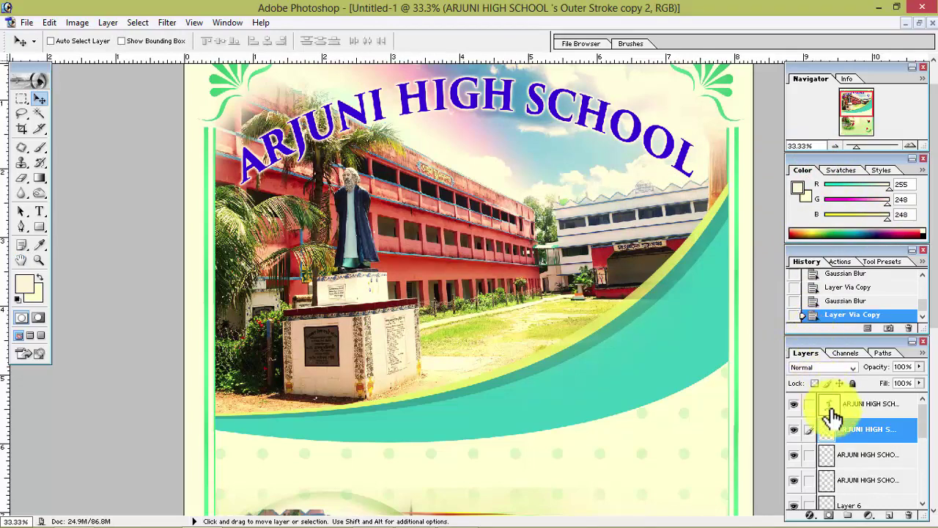
# Link the blurred stroke layers, merge them into one, and nudge the title up.
pyautogui.click(809, 455)
pyautogui.click(810, 481)
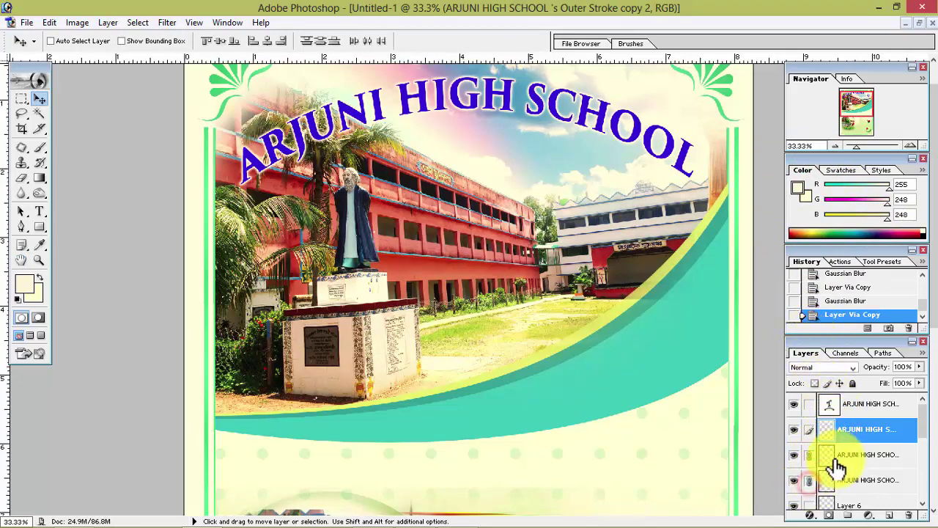
pyautogui.scroll(-1, 836, 466)
pyautogui.scroll(1, 872, 466)
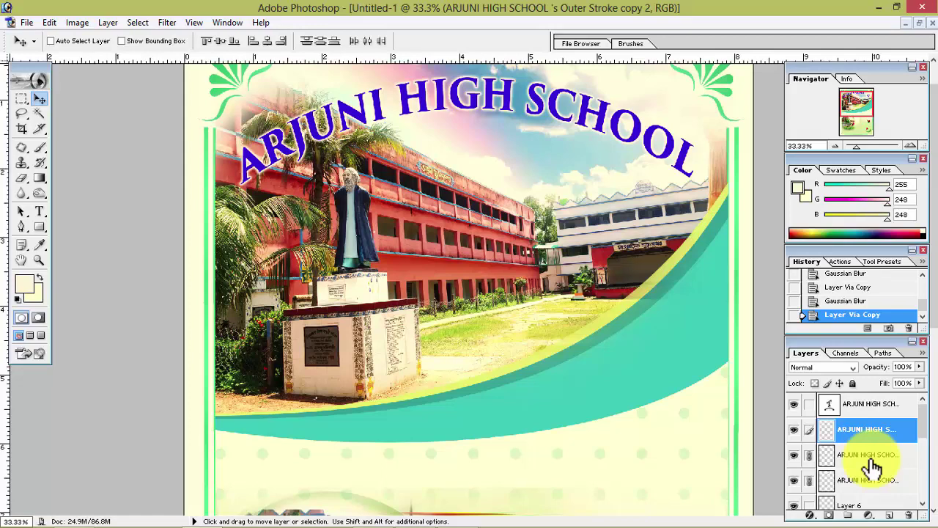
pyautogui.hotkey('ctrl', 'e')
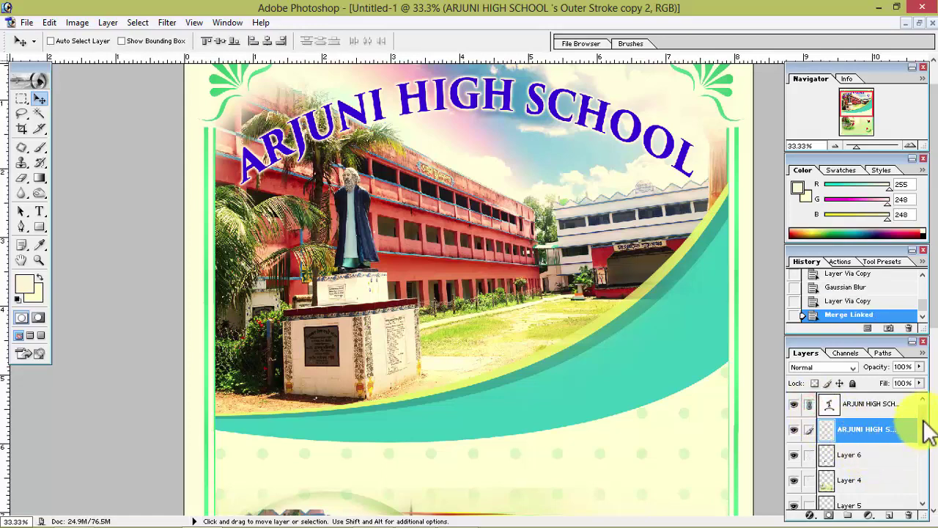
pyautogui.moveTo(927, 426); pyautogui.dragTo(931, 446)
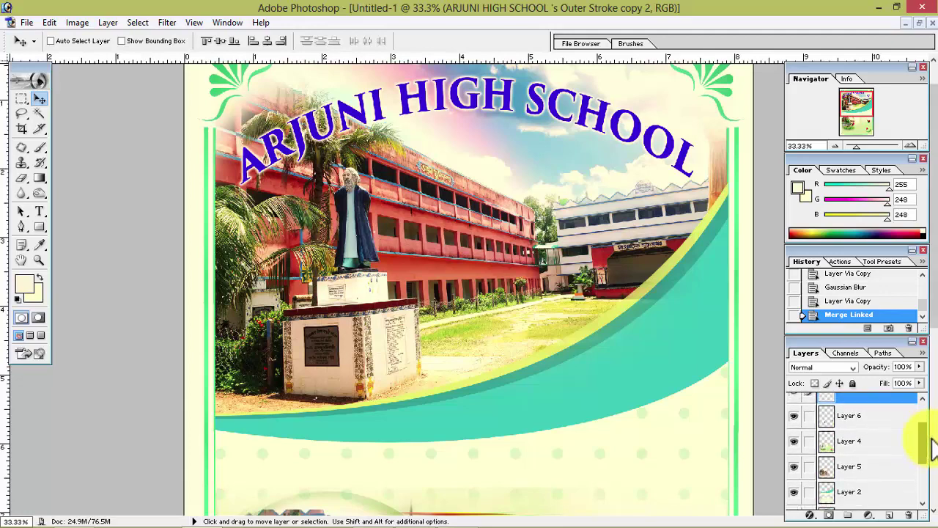
pyautogui.hotkey('ctrl', '-')
pyautogui.hotkey('ctrl', '-')
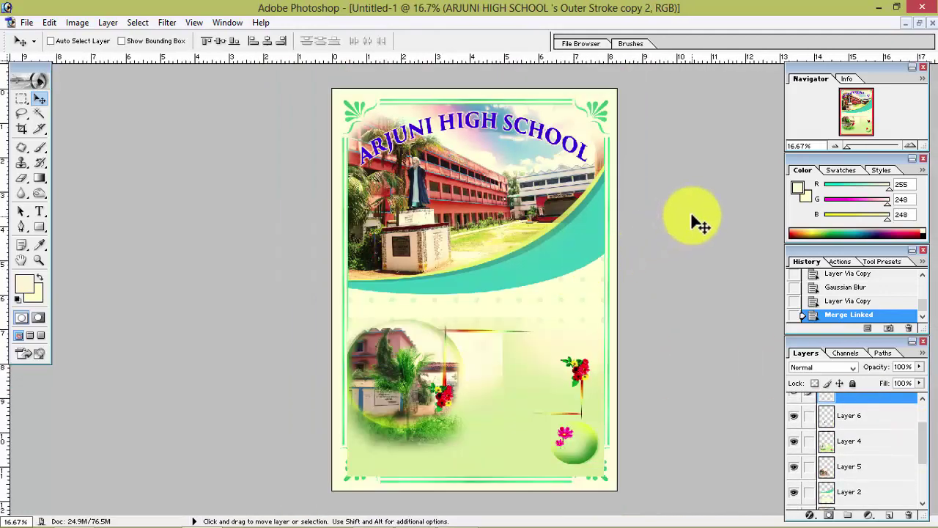
pyautogui.press('Up')
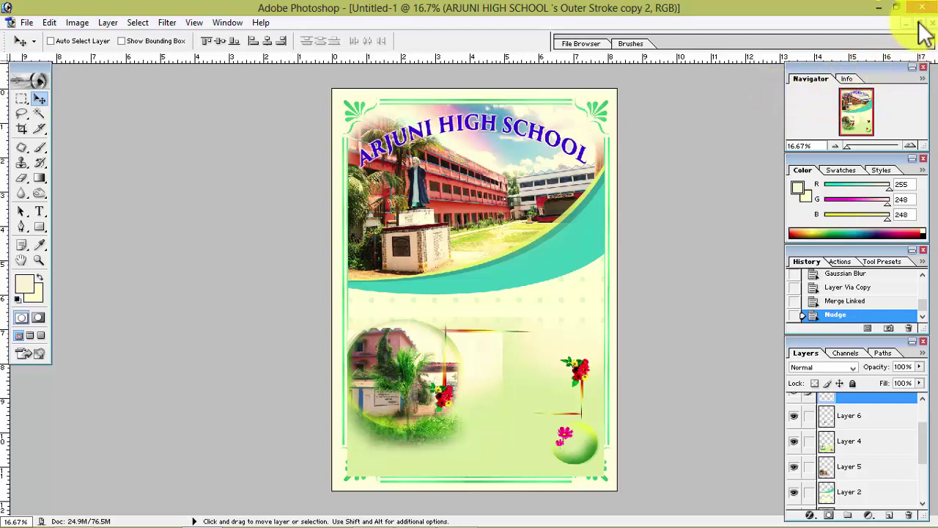
# Drag the ARJUNI LOGO image file from its folder into Photoshop.
pyautogui.click(879, 8)
pyautogui.click(665, 263)
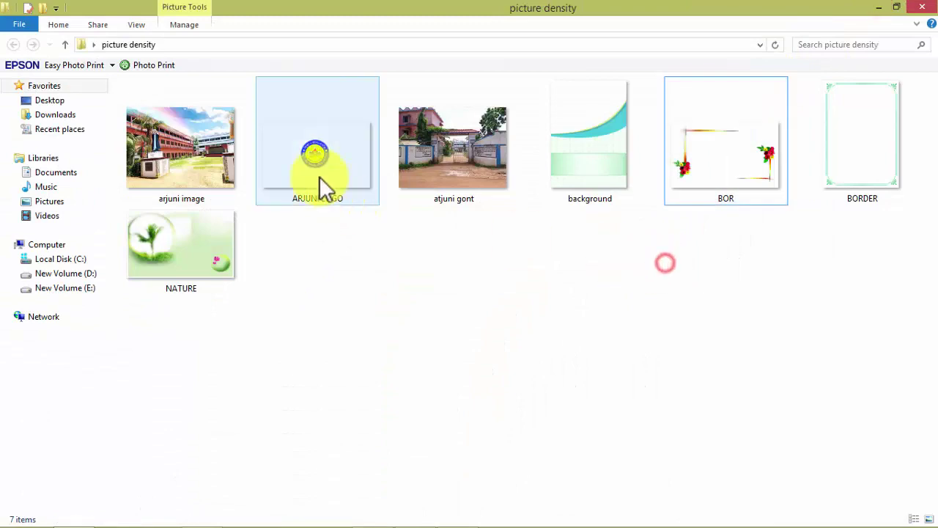
pyautogui.moveTo(320, 187); pyautogui.dragTo(433, 509)
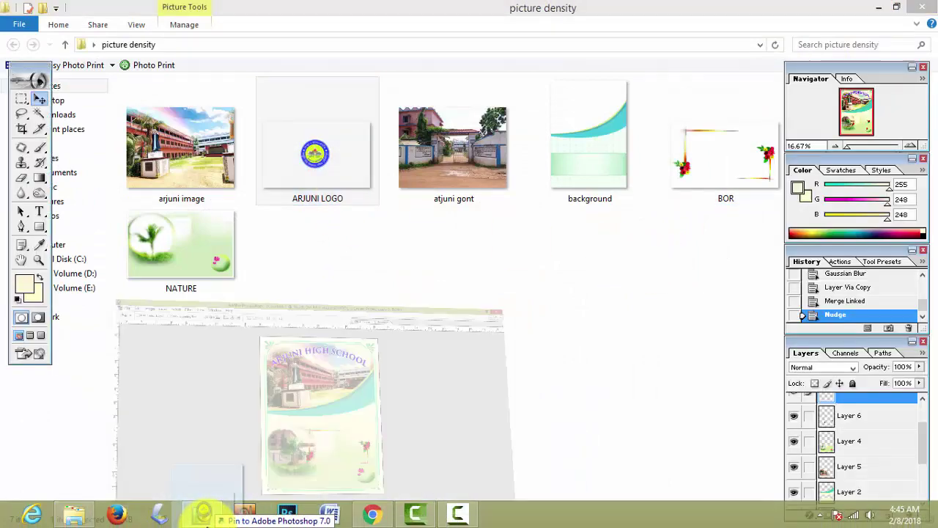
pyautogui.moveTo(433, 509)
pyautogui.mouseDown()
pyautogui.moveTo(422, 271)
pyautogui.moveTo(400, 249)
pyautogui.mouseUp()
# Open ARJUNI LOGO.png and copy it onto the Untitled-1 cover beneath the title as Layer 7.
pyautogui.moveTo(381, 123); pyautogui.dragTo(496, 119)
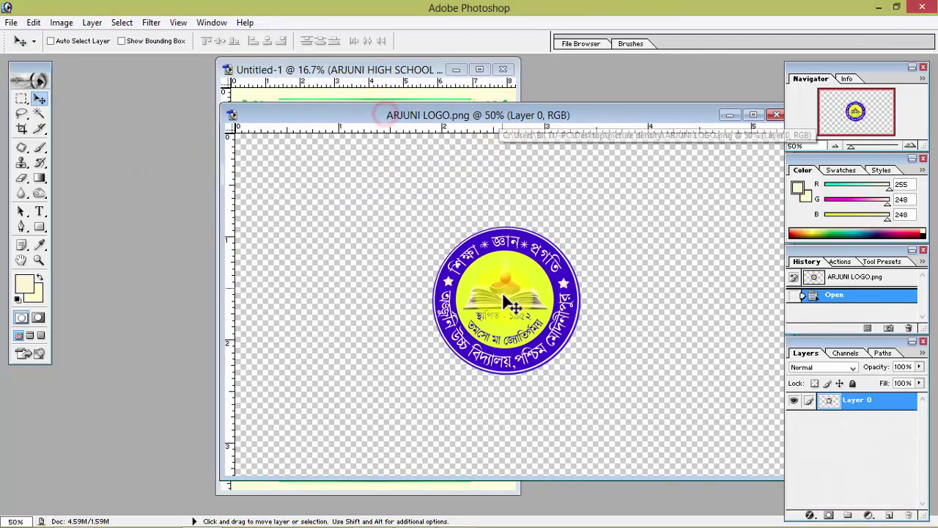
pyautogui.moveTo(440, 115); pyautogui.dragTo(609, 149)
pyautogui.moveTo(668, 354)
pyautogui.mouseDown()
pyautogui.moveTo(334, 224)
pyautogui.moveTo(400, 162)
pyautogui.moveTo(388, 159)
pyautogui.mouseUp()
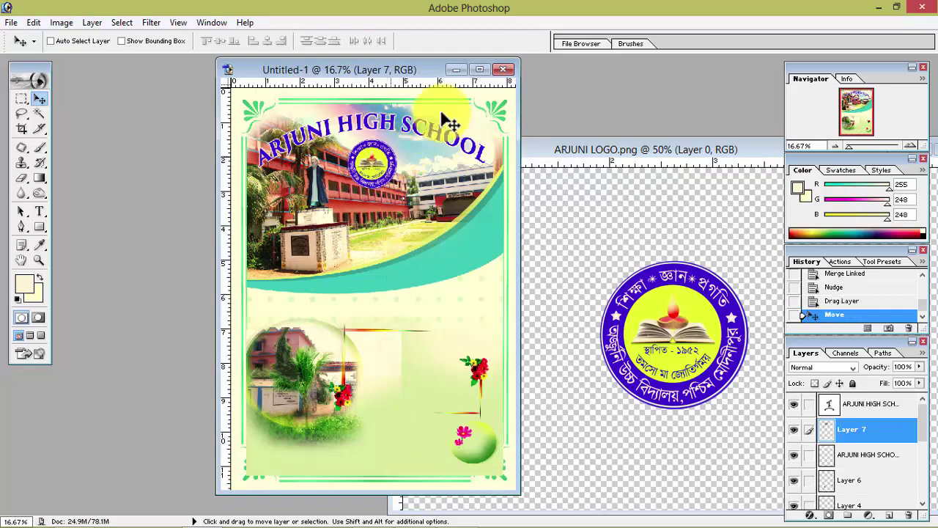
pyautogui.click(479, 69)
pyautogui.hotkey('ctrl', '+')
pyautogui.scroll(3, 486, 115)
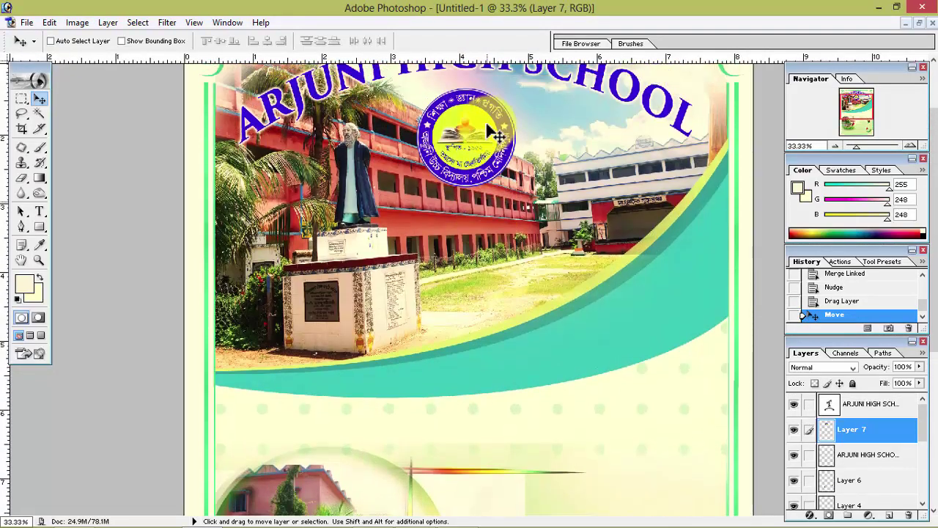
pyautogui.scroll(3, 494, 129)
pyautogui.hotkey('ctrl', '-')
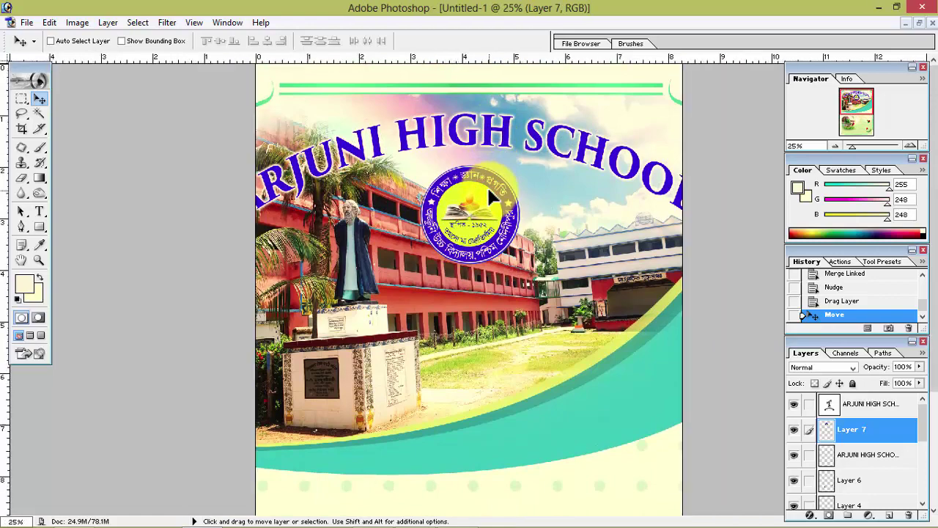
pyautogui.hotkey('ctrl', '-')
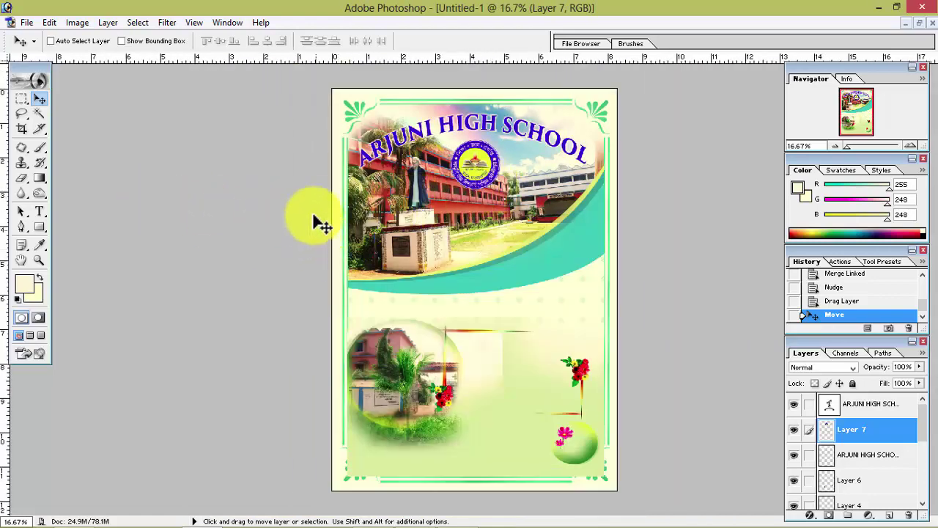
pyautogui.click(923, 22)
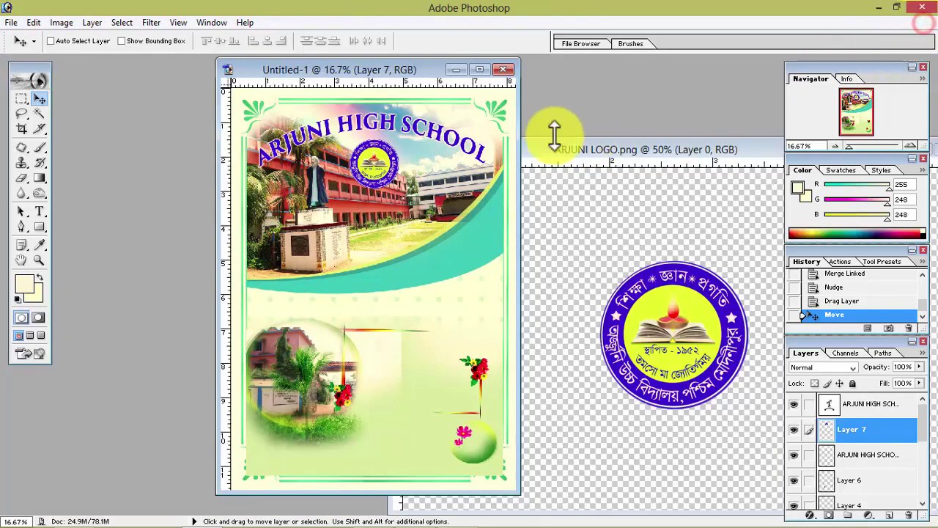
pyautogui.hotkey('ctrl', '-')
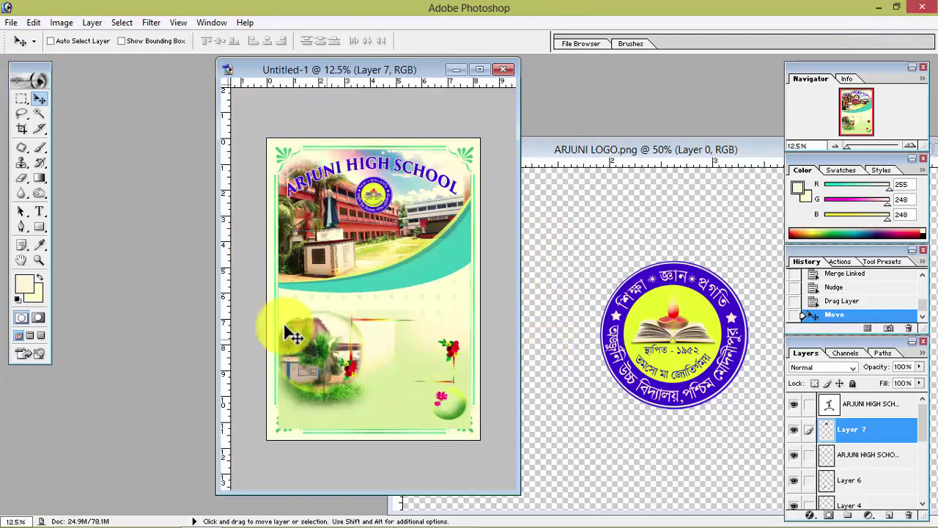
# Place a vertical centre guide and a horizontal guide just below the teal curve.
pyautogui.moveTo(310, 314); pyautogui.dragTo(370, 323)
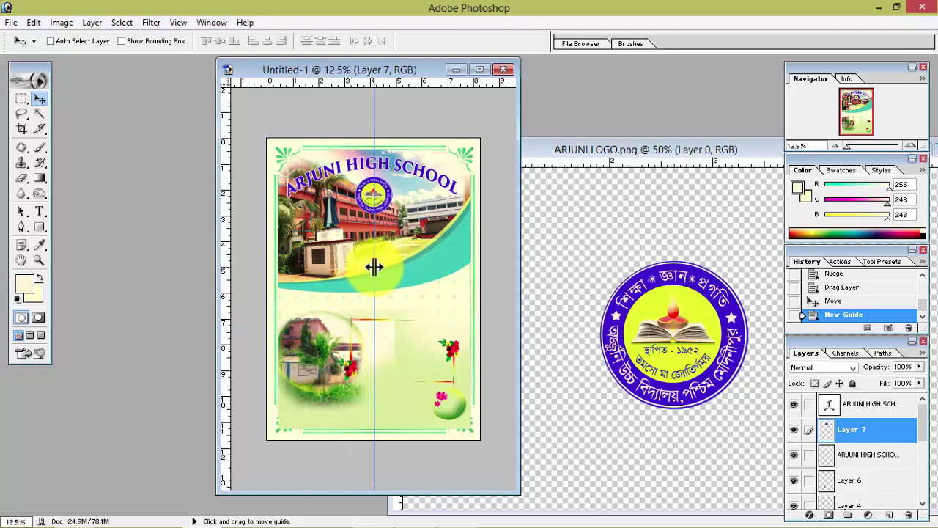
pyautogui.moveTo(373, 266)
pyautogui.mouseDown()
pyautogui.moveTo(364, 266)
pyautogui.moveTo(374, 266)
pyautogui.mouseUp()
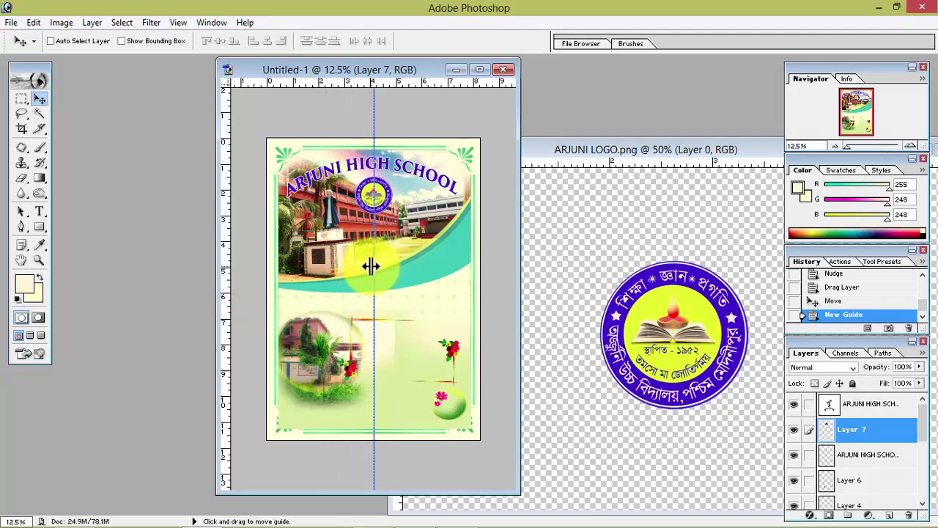
pyautogui.moveTo(365, 83); pyautogui.dragTo(401, 310)
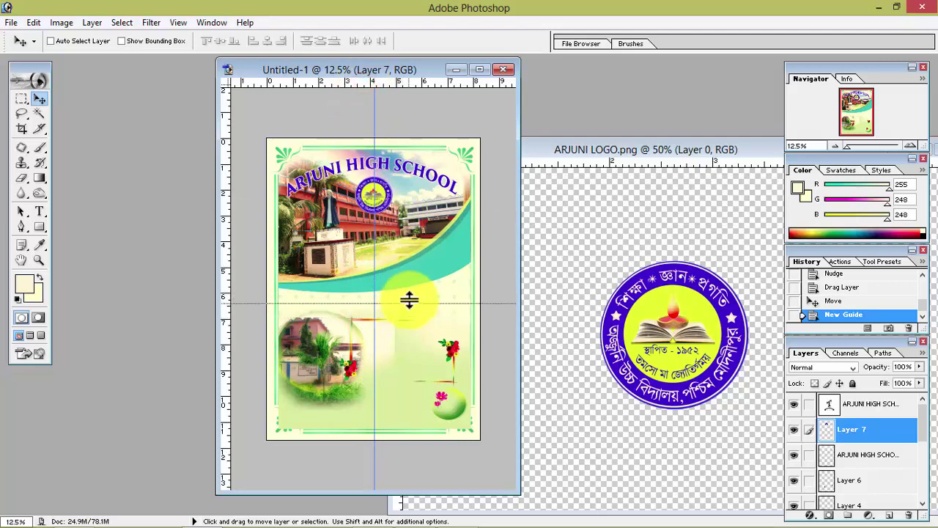
pyautogui.moveTo(401, 310); pyautogui.dragTo(412, 291)
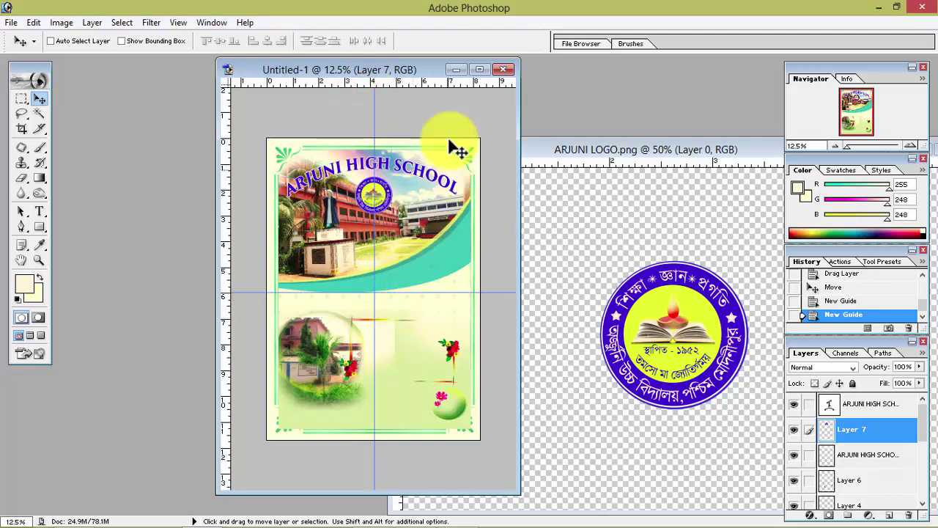
# Scale the logo to 76.9% and centre it inside the title's arch.
pyautogui.click(479, 69)
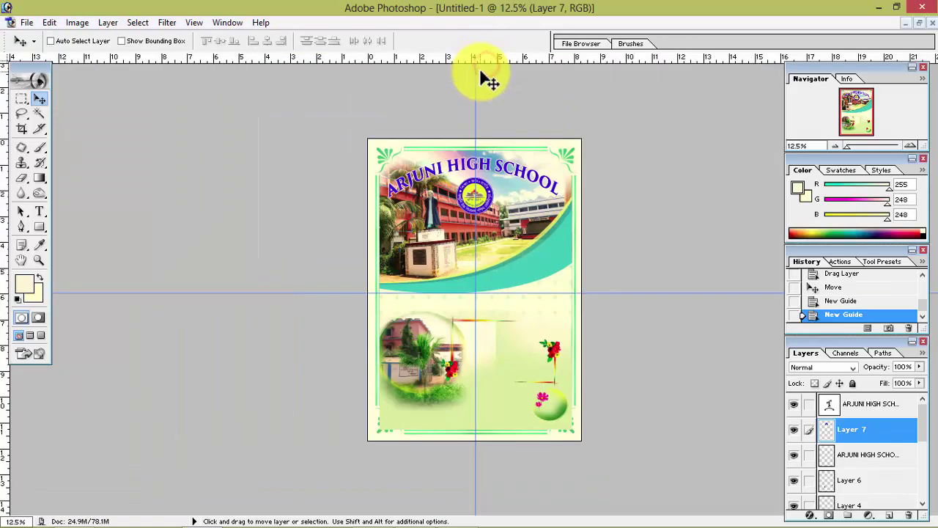
pyautogui.hotkey('ctrl', '+')
pyautogui.hotkey('ctrl', '+')
pyautogui.scroll(3, 539, 186)
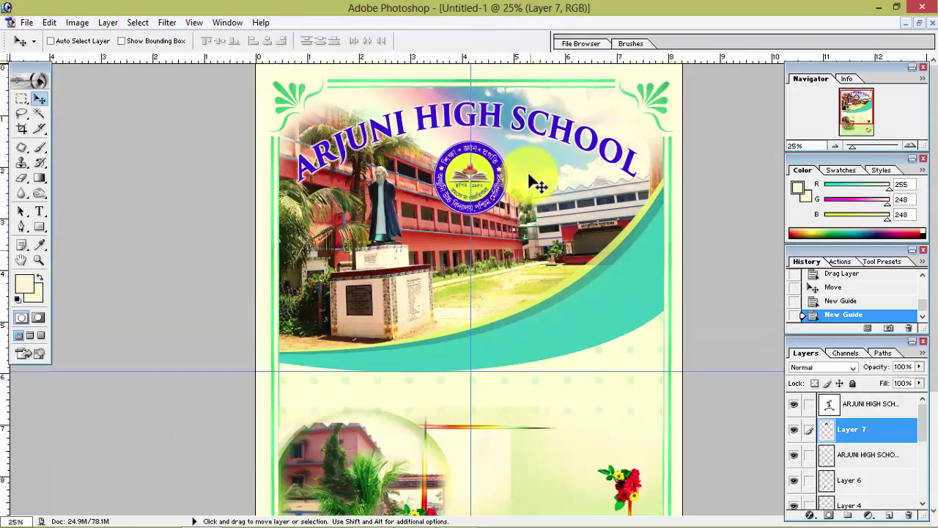
pyautogui.hotkey('ctrl', 't')
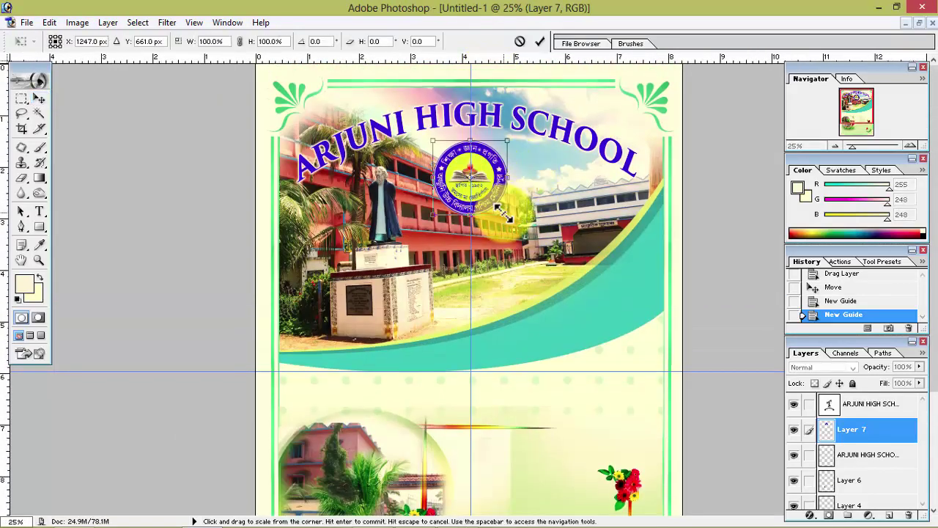
pyautogui.moveTo(506, 213)
pyautogui.mouseDown()
pyautogui.moveTo(485, 200)
pyautogui.moveTo(476, 173)
pyautogui.mouseUp()
pyautogui.press('Right')
pyautogui.press('Right')
pyautogui.press('Right')
pyautogui.press('Up')
pyautogui.press('Up')
pyautogui.press('Up')
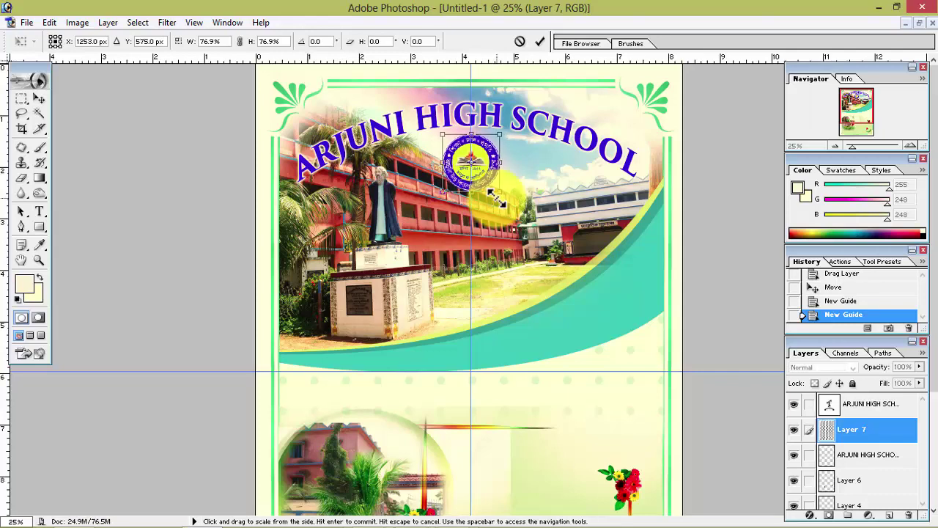
pyautogui.press('Return')
pyautogui.moveTo(505, 197); pyautogui.dragTo(527, 192)
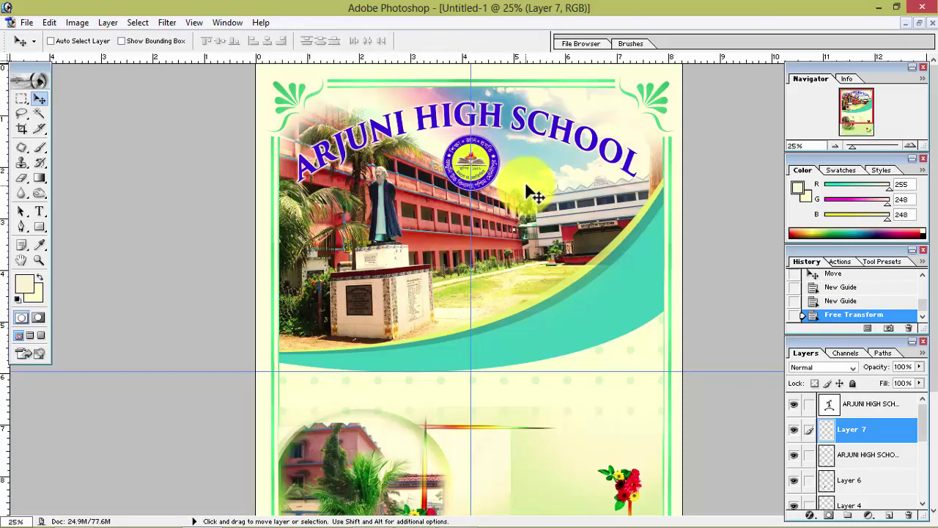
# Give the ARJUNI LOGO on Layer 7 a 3 px white outside Stroke via Blending Options.
pyautogui.scroll(2, 534, 193)
pyautogui.scroll(3, 531, 185)
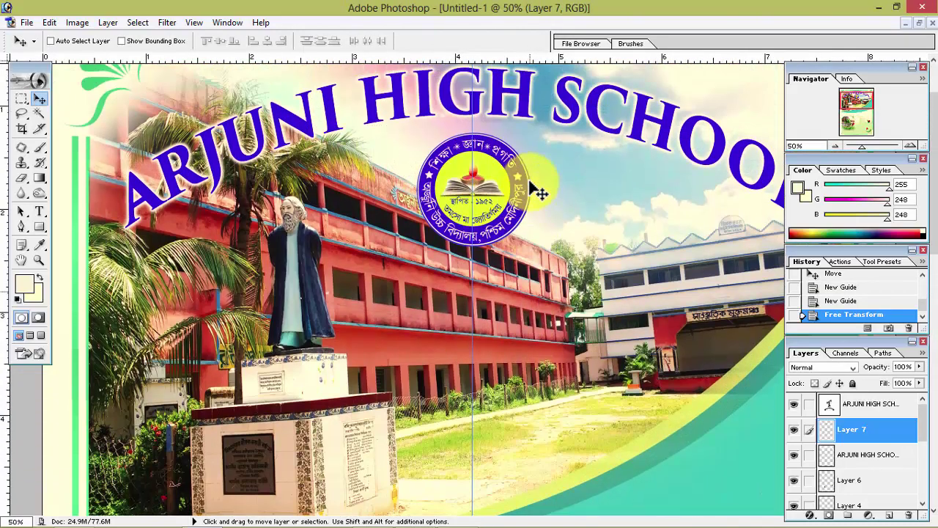
pyautogui.scroll(-1, 538, 192)
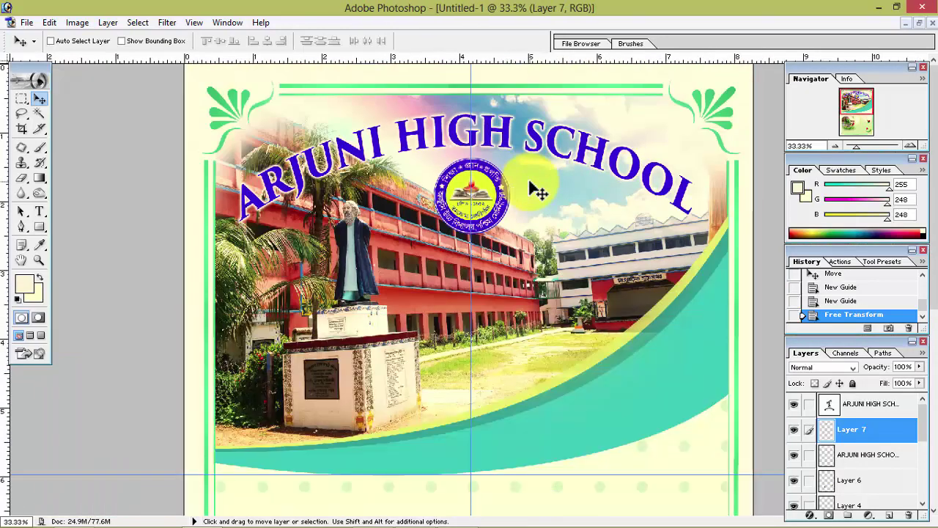
pyautogui.scroll(-2, 530, 185)
pyautogui.scroll(1, 530, 185)
pyautogui.scroll(-1, 531, 184)
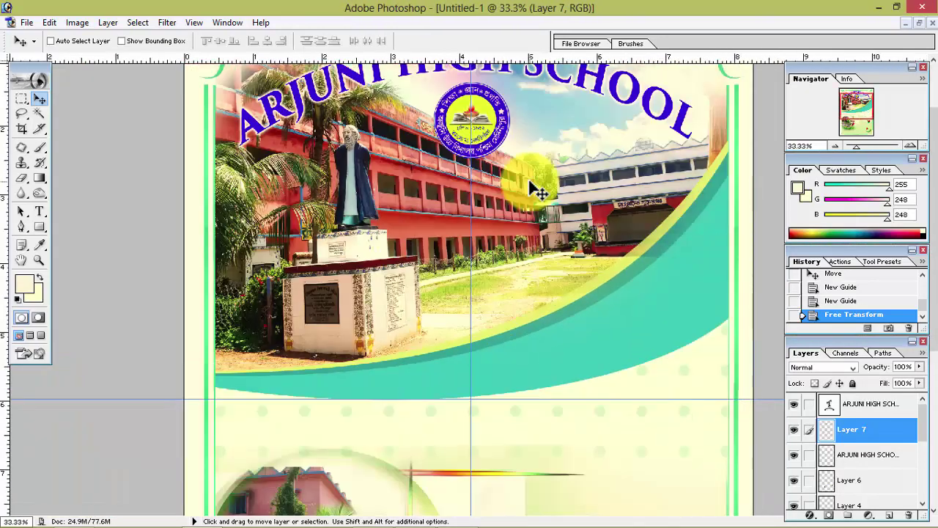
pyautogui.scroll(1, 531, 184)
pyautogui.scroll(1, 539, 192)
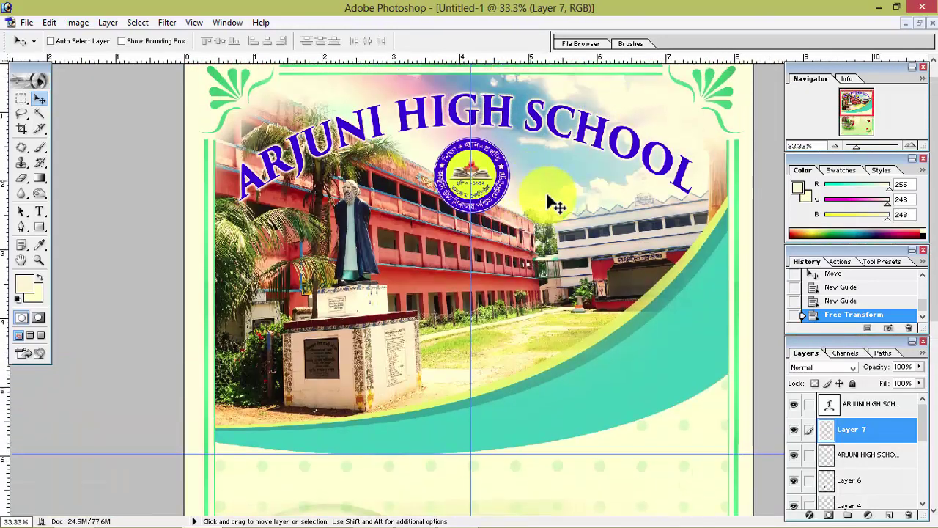
pyautogui.rightClick(833, 434)
pyautogui.click(839, 477)
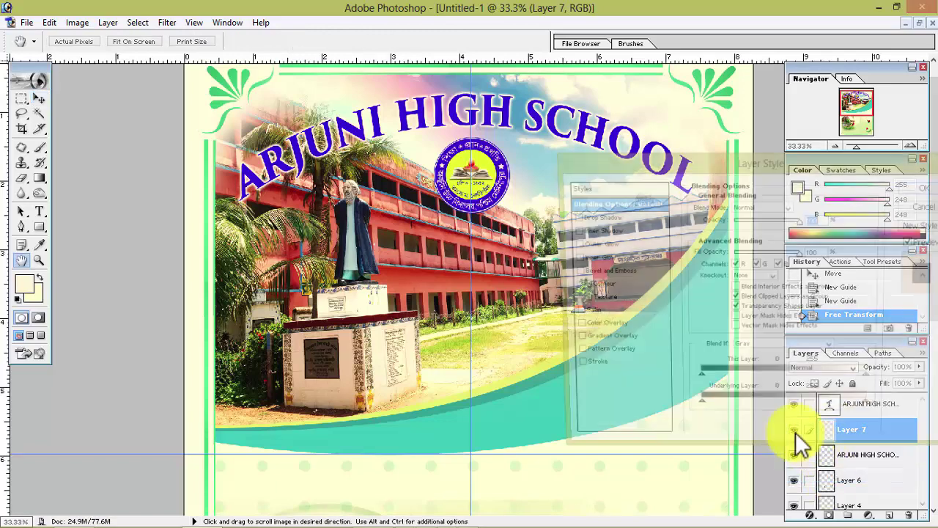
pyautogui.click(587, 369)
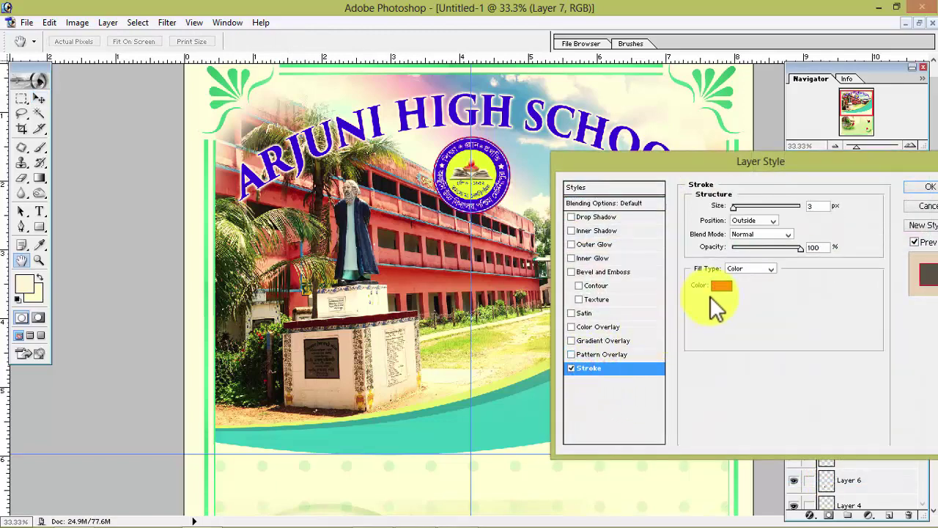
pyautogui.click(725, 285)
pyautogui.click(541, 116)
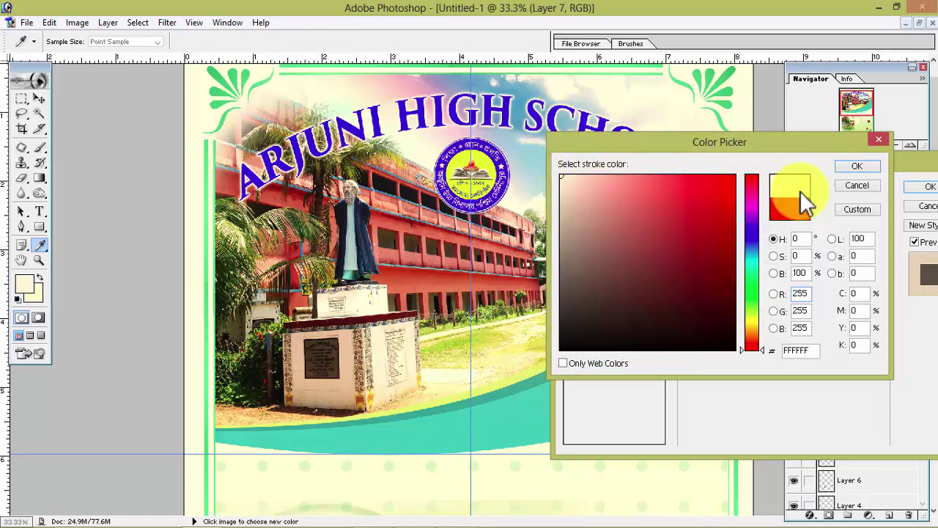
pyautogui.click(847, 167)
pyautogui.click(925, 188)
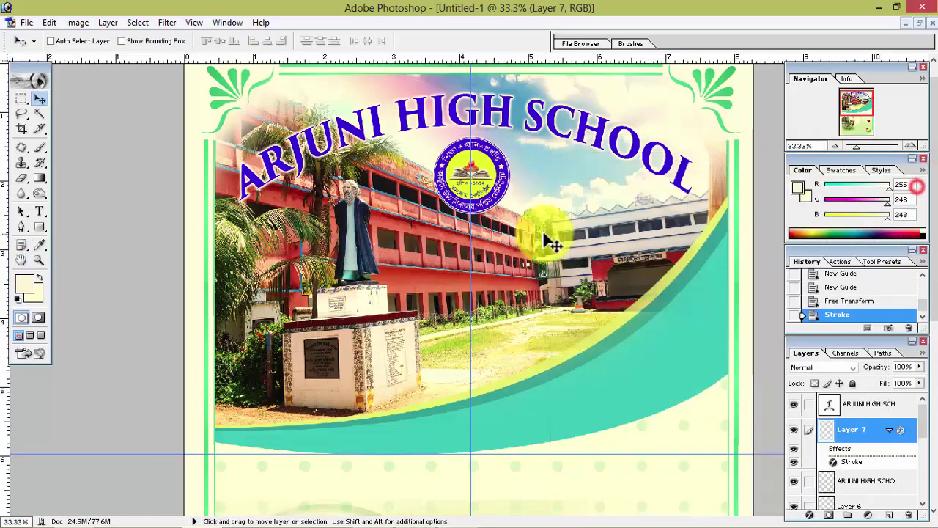
pyautogui.scroll(1, 550, 242)
pyautogui.scroll(-3, 546, 242)
pyautogui.scroll(-2, 546, 242)
pyautogui.hotkey('ctrl', '-')
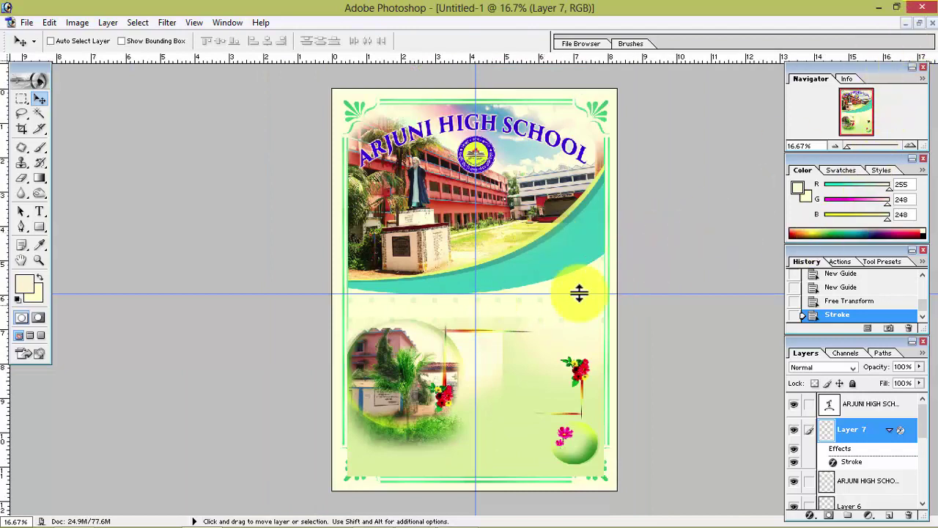
# Add a 'Submitted by' text line below the teal curve and bring its layer to the top.
pyautogui.click(40, 212)
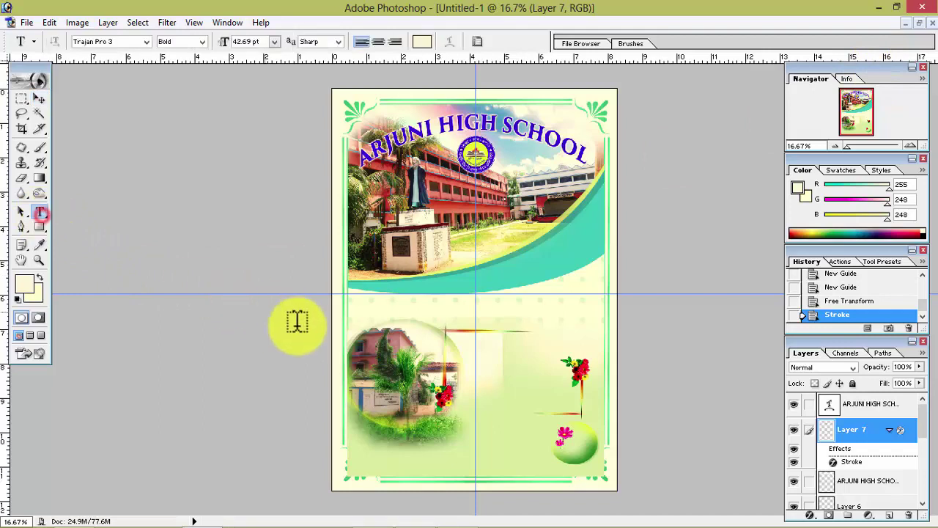
pyautogui.click(467, 313)
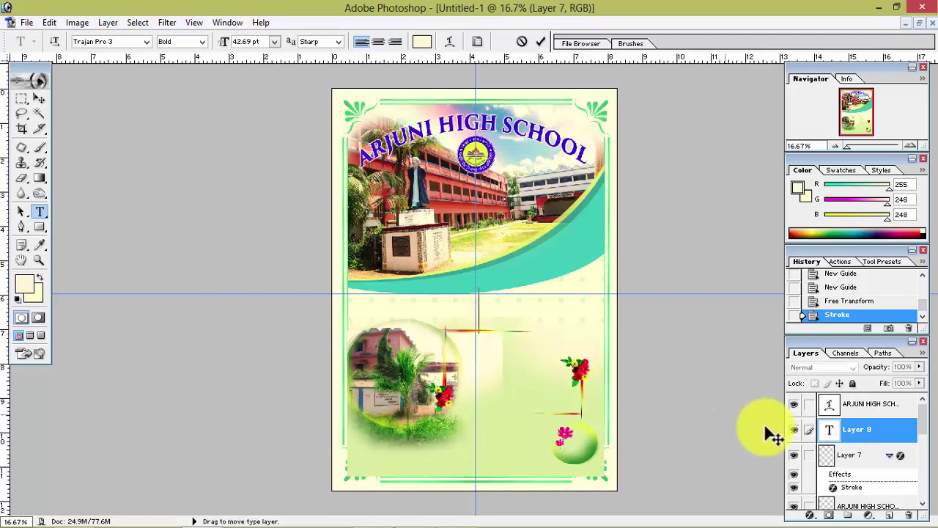
pyautogui.click(828, 437)
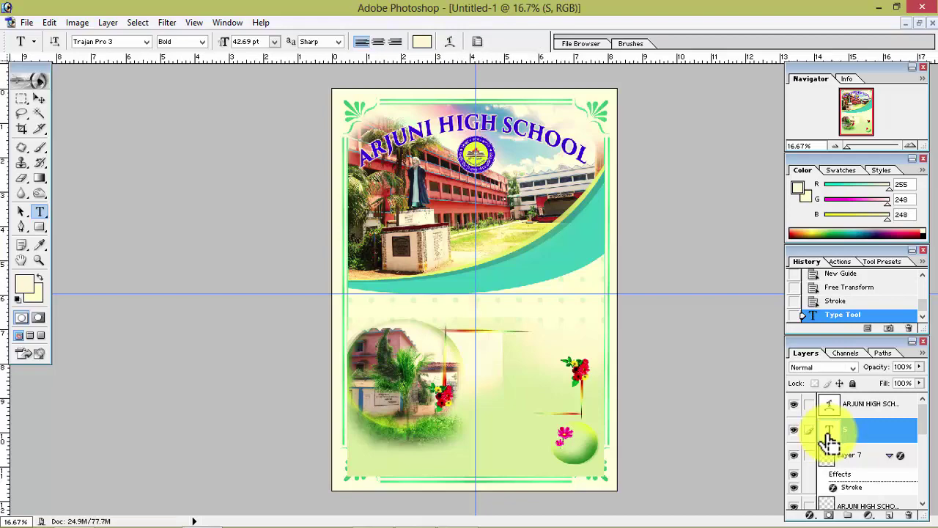
pyautogui.hotkey('ctrl', '[')
pyautogui.hotkey('ctrl', ']')
pyautogui.hotkey('ctrl', ']')
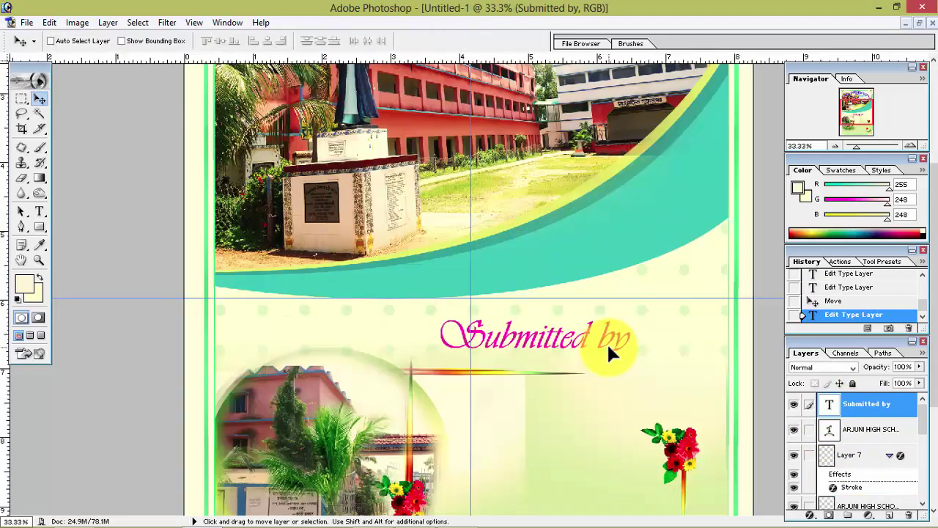
# Nudge the Submitted by heading left into place and zoom in to inspect it.
pyautogui.press('Left')
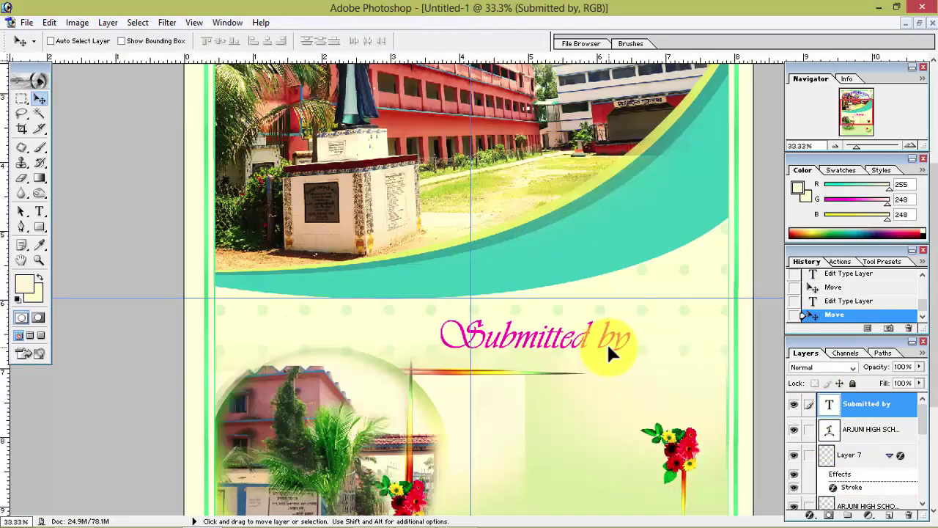
pyautogui.hotkey('ctrl', '-')
pyautogui.hotkey('ctrl', '-')
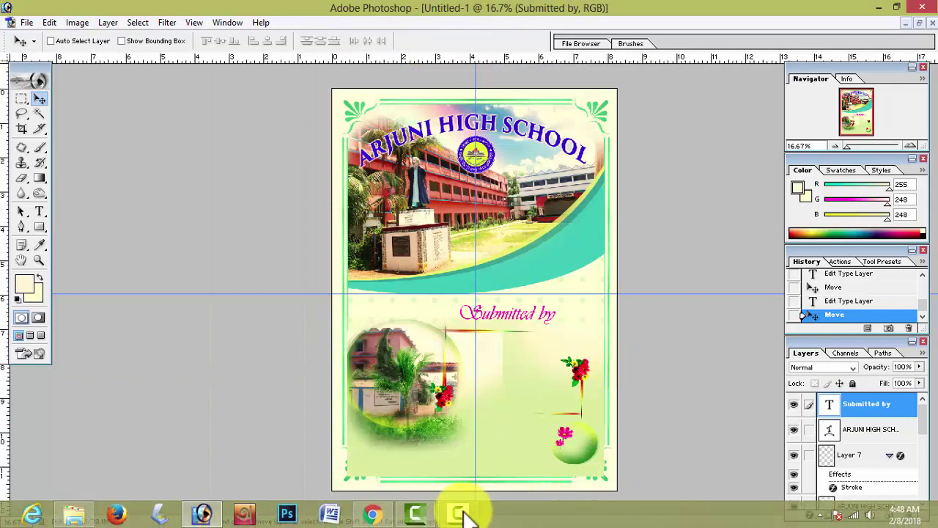
pyautogui.click(458, 513)
pyautogui.click(613, 462)
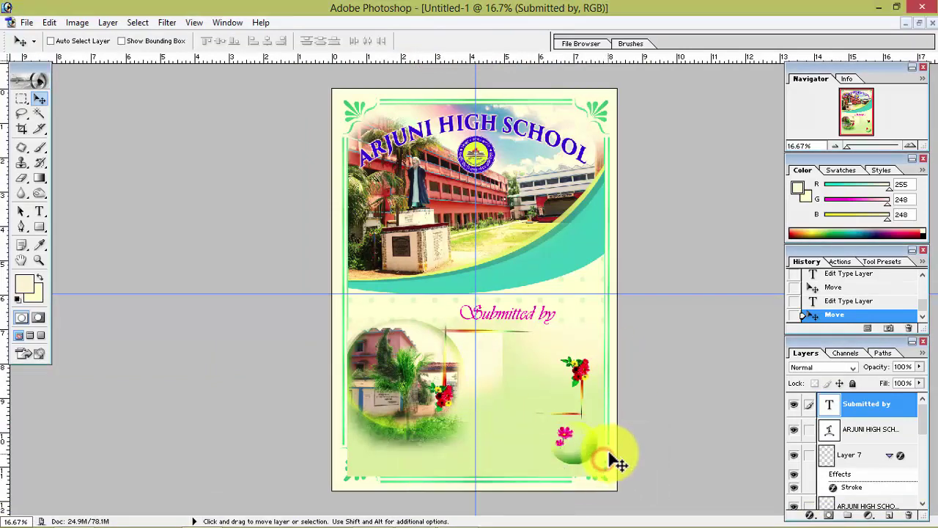
pyautogui.hotkey('ctrl', '+')
pyautogui.hotkey('ctrl', '+')
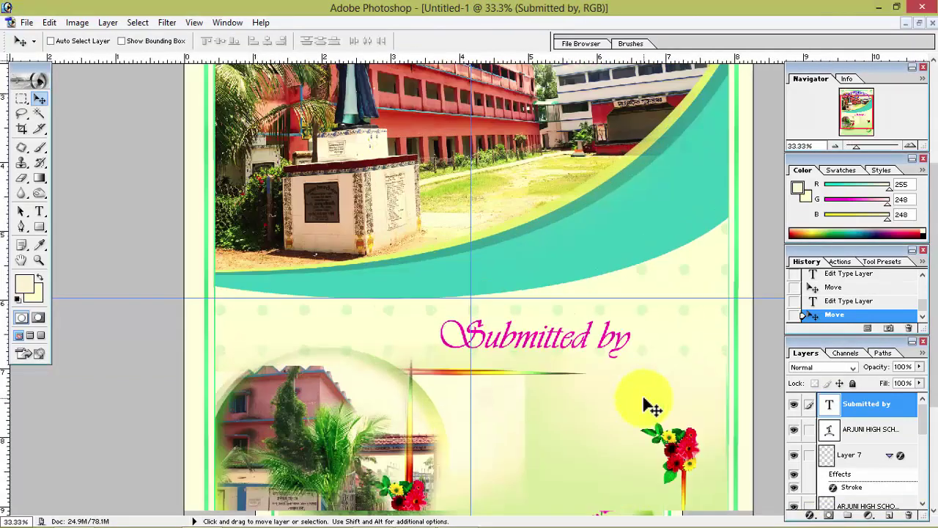
pyautogui.scroll(-1, 639, 384)
pyautogui.hotkey('ctrl', '+')
pyautogui.scroll(-2, 634, 359)
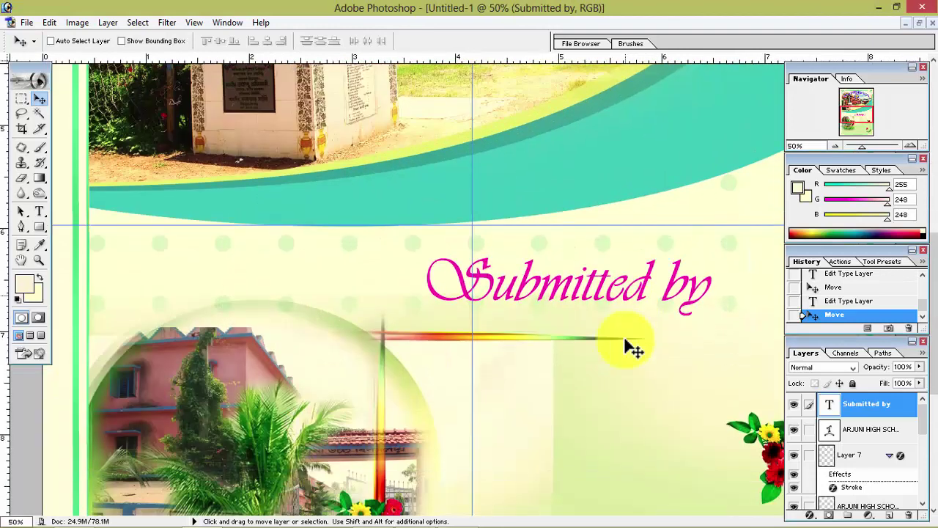
pyautogui.scroll(-2, 629, 345)
pyautogui.hotkey('ctrl', '-')
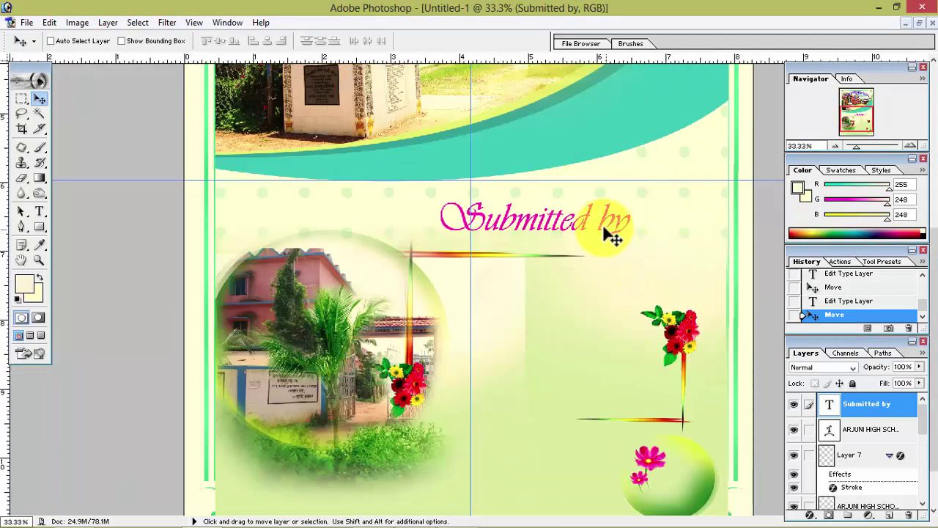
pyautogui.rightClick(828, 418)
# Enable a Gradient Overlay on Submitted by and set the gradient's left stop to magenta.
pyautogui.click(835, 455)
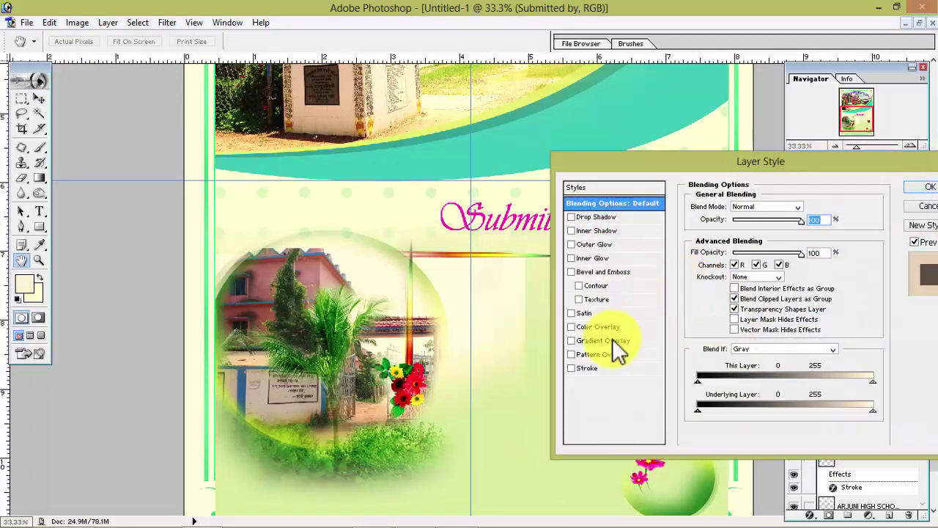
pyautogui.click(612, 340)
pyautogui.click(739, 236)
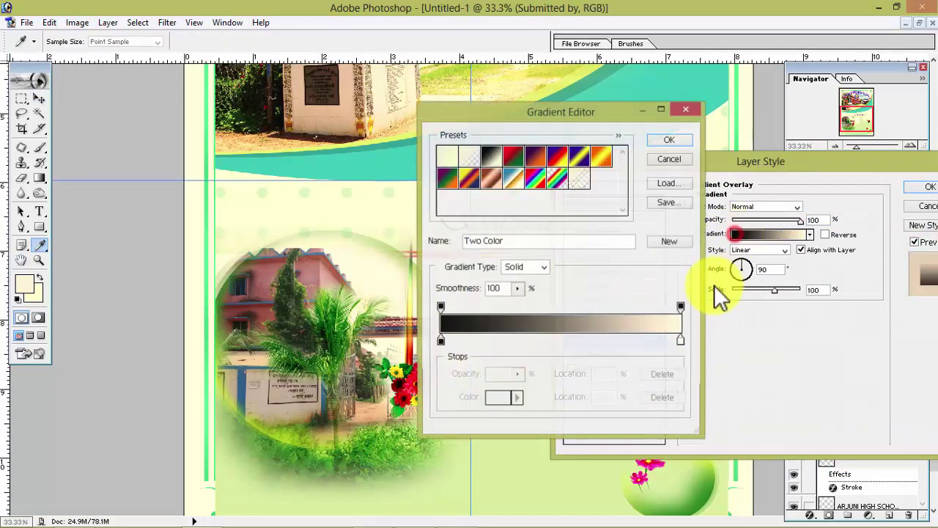
pyautogui.click(441, 340)
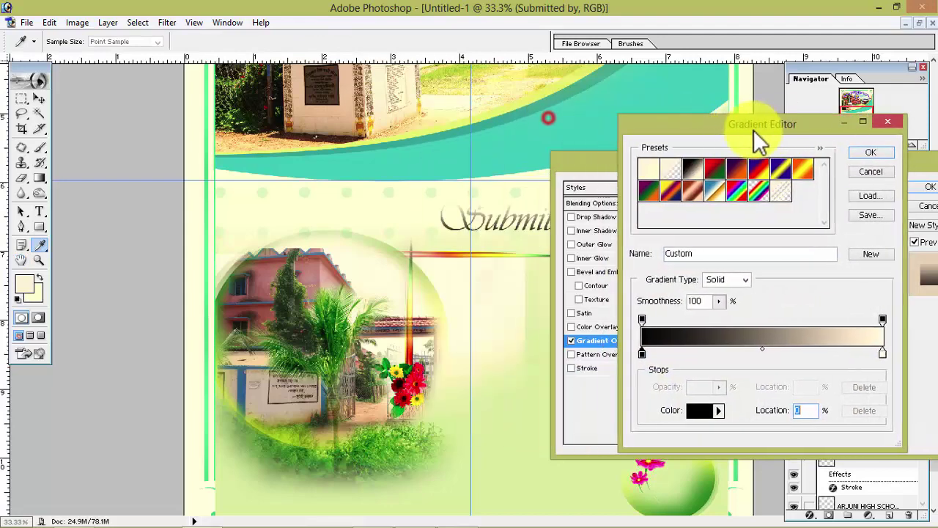
pyautogui.moveTo(536, 121); pyautogui.dragTo(767, 126)
pyautogui.click(726, 402)
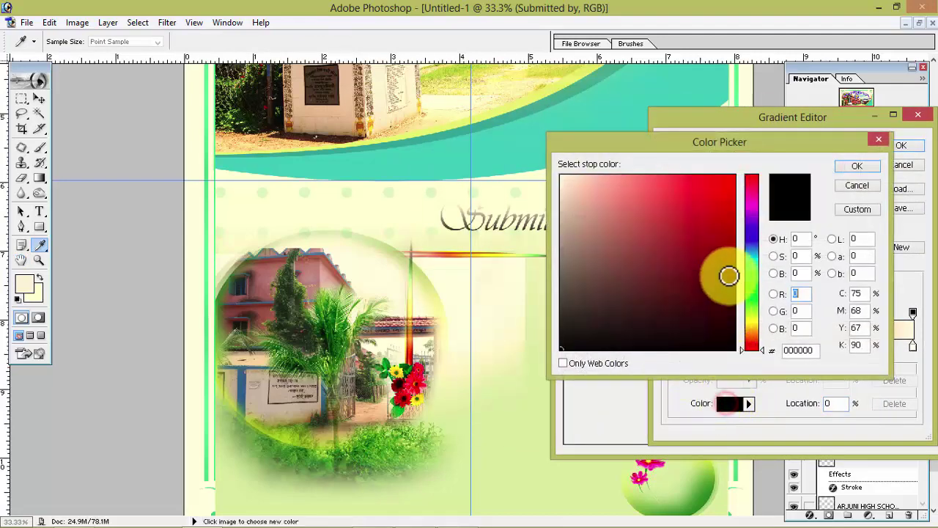
pyautogui.click(733, 178)
pyautogui.click(751, 201)
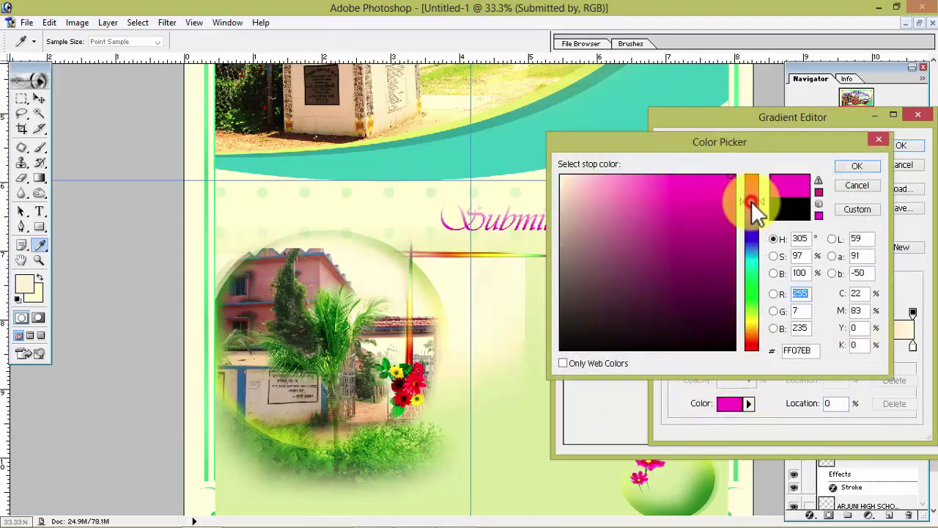
pyautogui.click(846, 167)
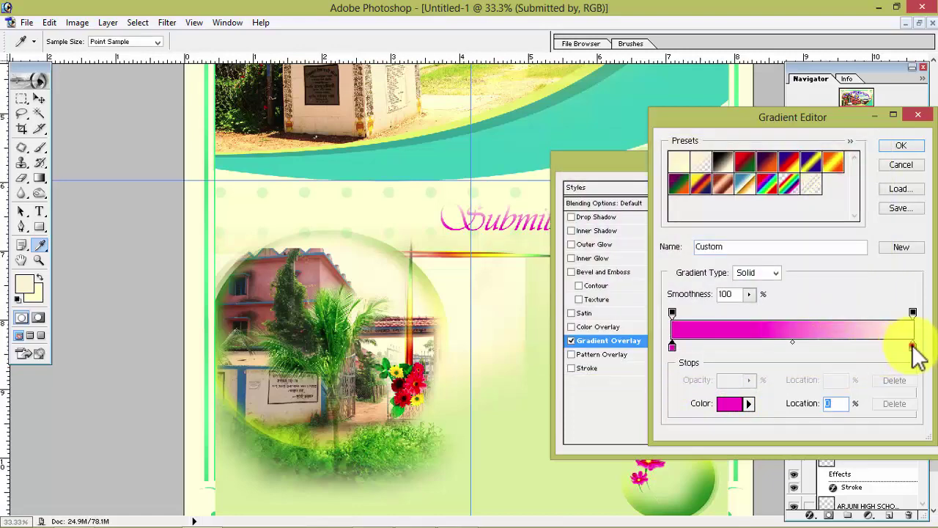
# Set the gradient's right stop to bright green 00FF12 and accept the edited gradient.
pyautogui.click(913, 346)
pyautogui.click(729, 402)
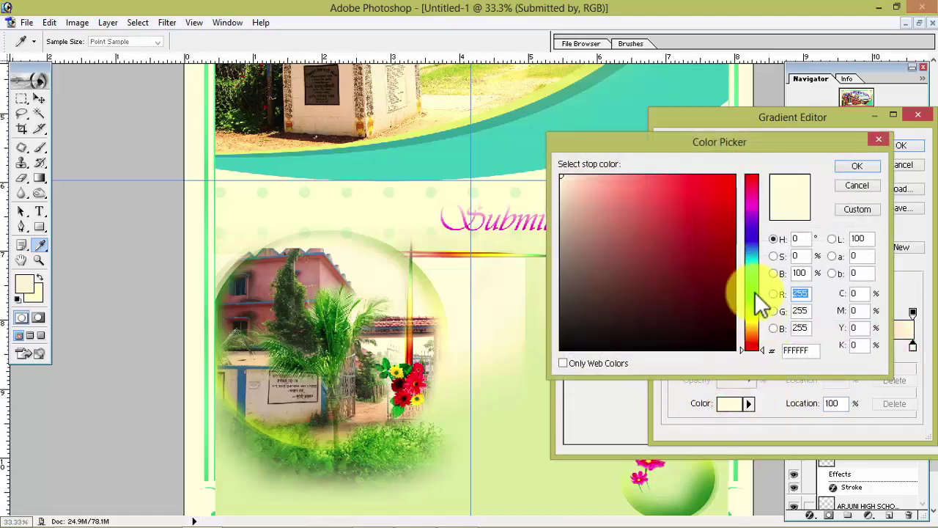
pyautogui.click(751, 292)
pyautogui.click(734, 178)
pyautogui.write('5')
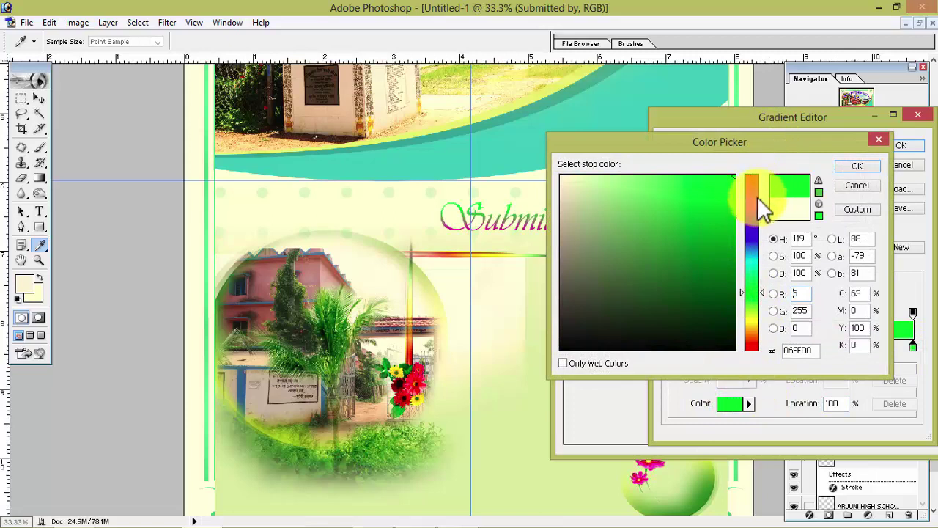
pyautogui.click(753, 315)
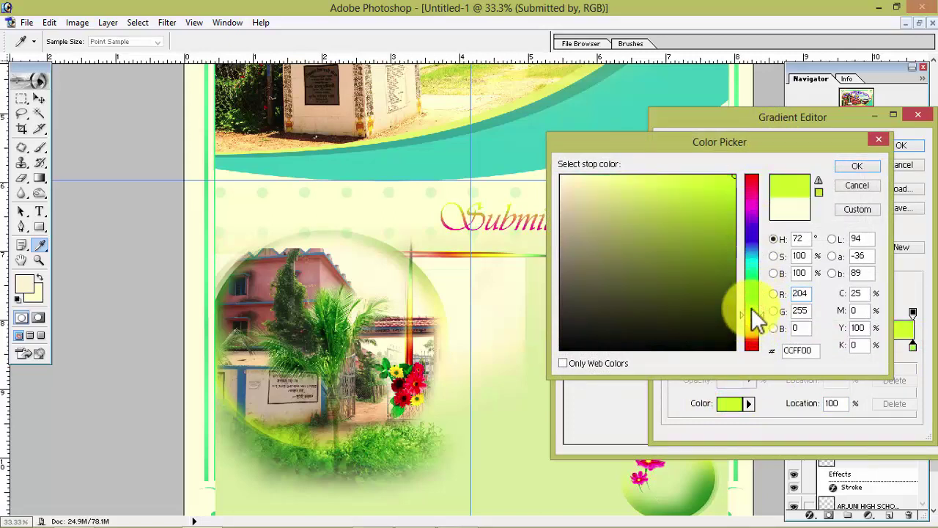
pyautogui.moveTo(755, 184); pyautogui.dragTo(749, 171)
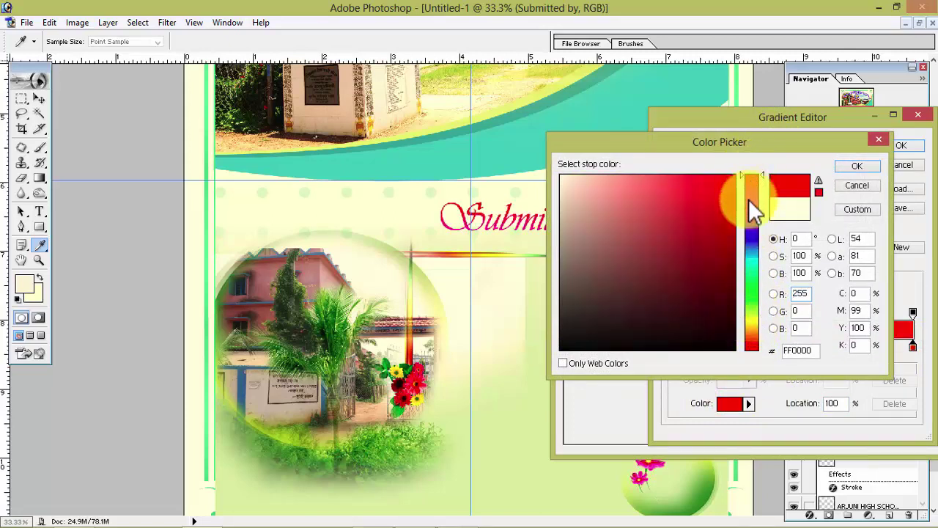
pyautogui.click(751, 289)
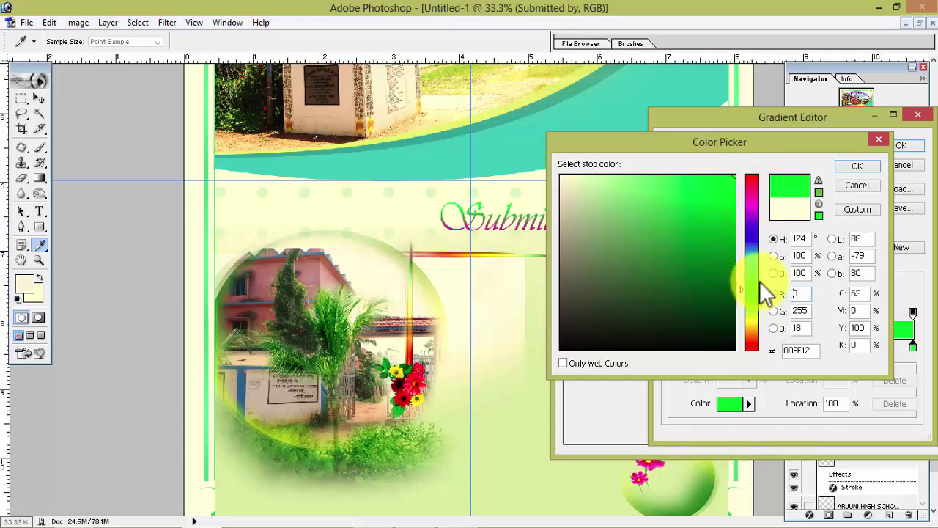
pyautogui.click(847, 165)
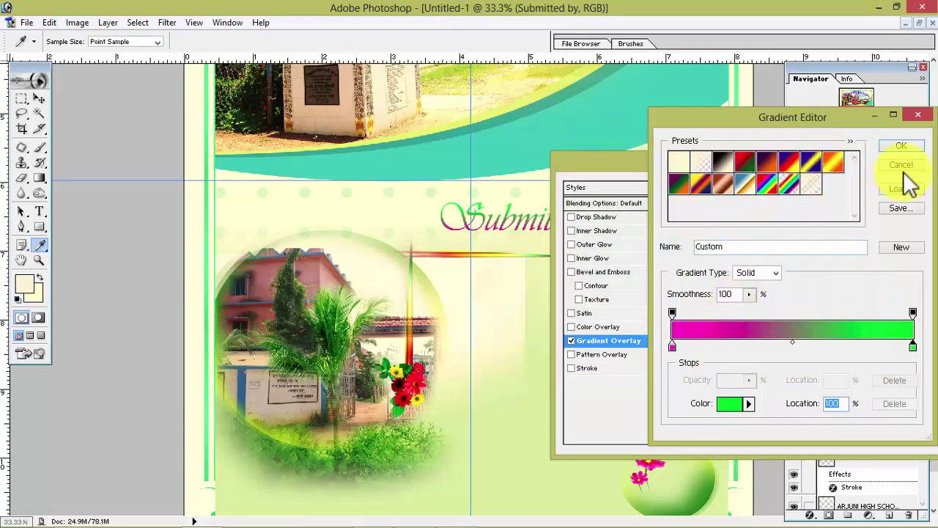
pyautogui.click(903, 148)
# Add a 2 px black outside Stroke to Submitted by alongside its gradient overlay.
pyautogui.click(576, 368)
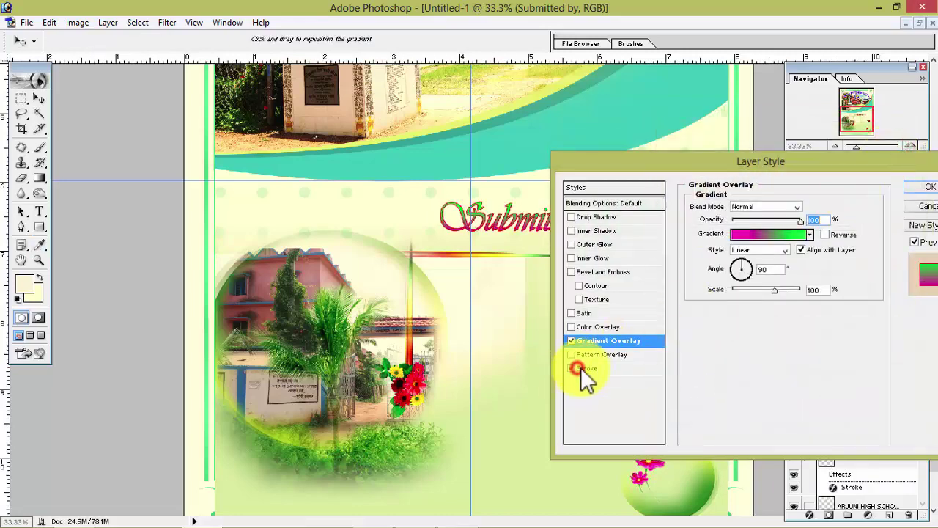
pyautogui.click(711, 287)
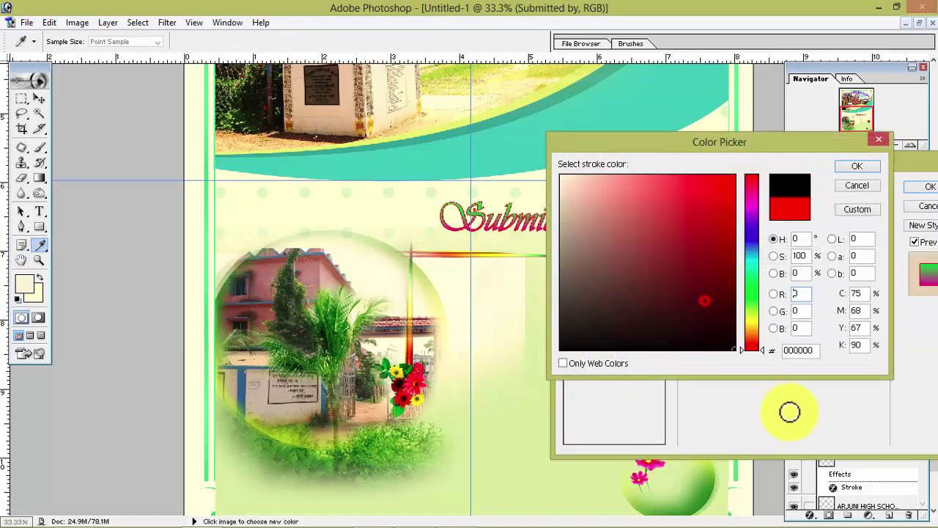
pyautogui.click(857, 166)
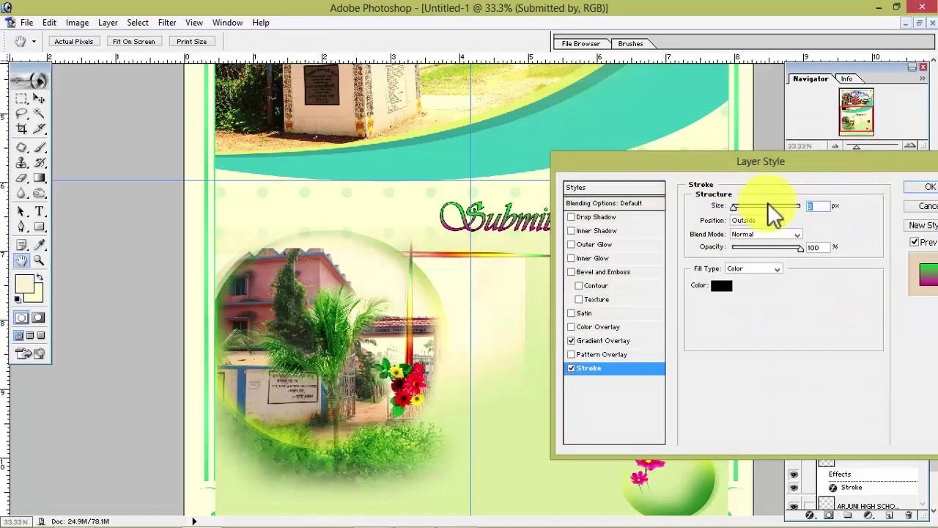
pyautogui.click(808, 206)
pyautogui.write('2')
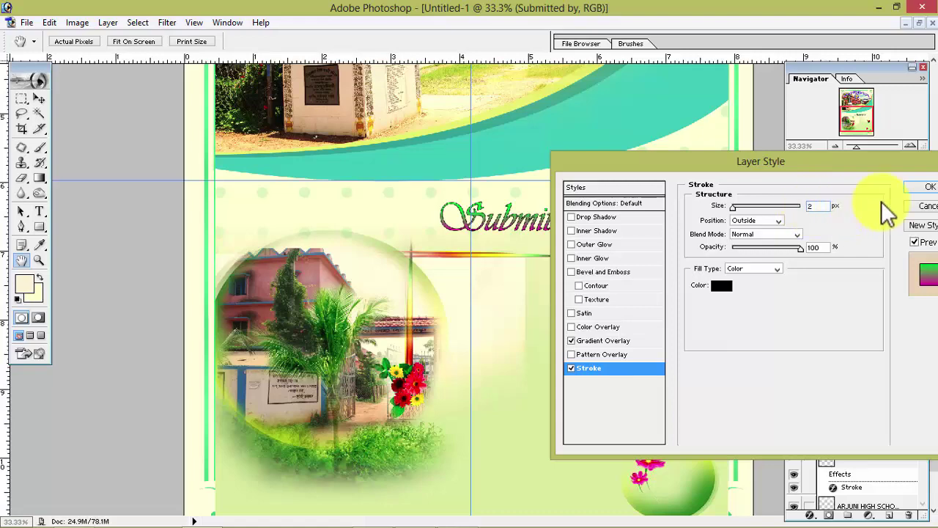
pyautogui.click(916, 192)
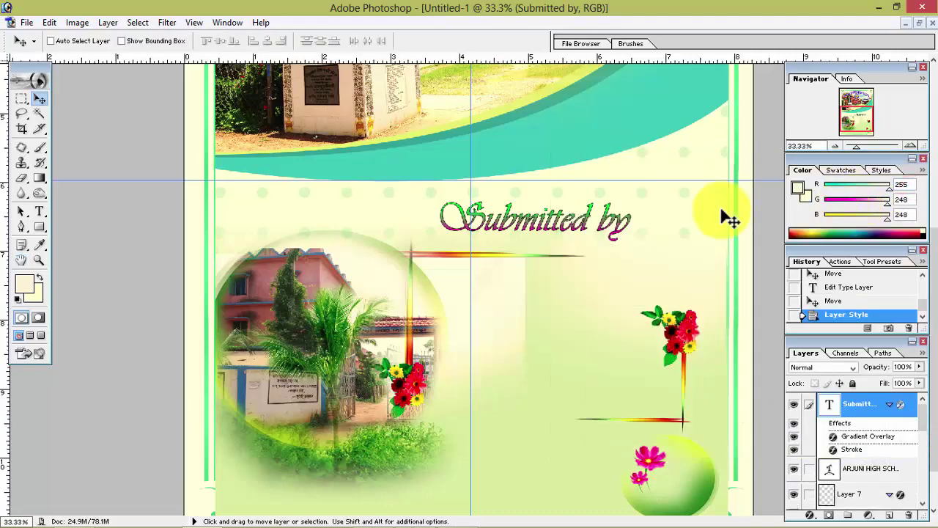
pyautogui.hotkey('ctrl', '+')
pyautogui.hotkey('ctrl', '+')
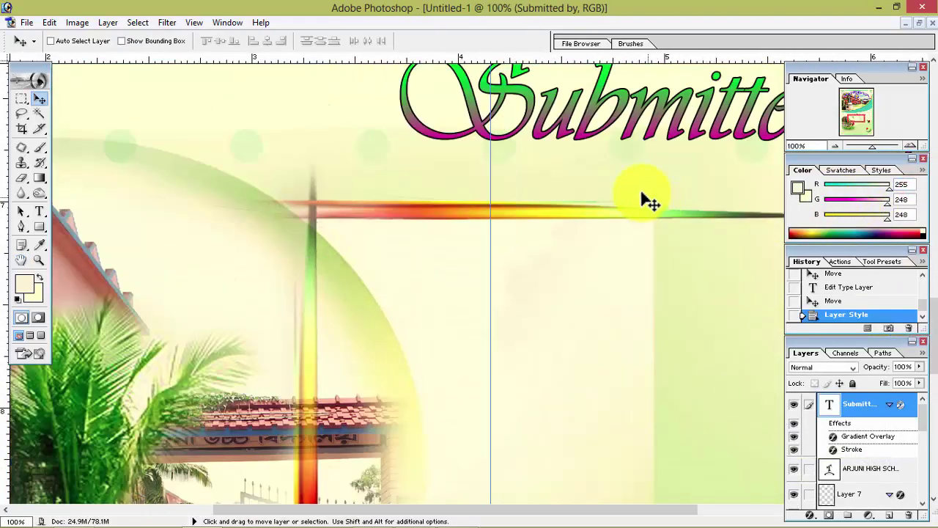
pyautogui.hotkey('ctrl', '-')
pyautogui.hotkey('ctrl', '-')
pyautogui.hotkey('ctrl', '-')
pyautogui.hotkey('ctrl', '-')
pyautogui.hotkey('ctrl', '-')
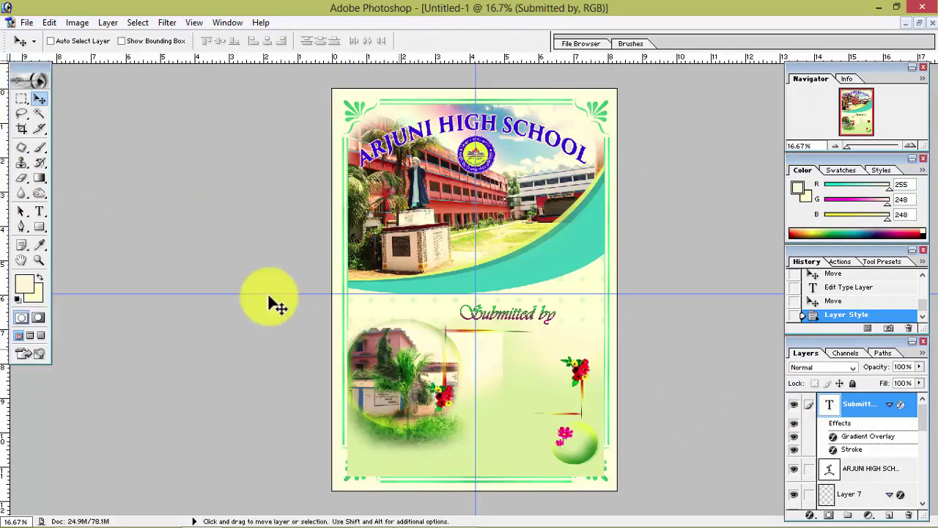
# Type the blue student block: student's name, Class - XII (Science), Roll No, Reg. No, Session 2017-18.
pyautogui.click(39, 211)
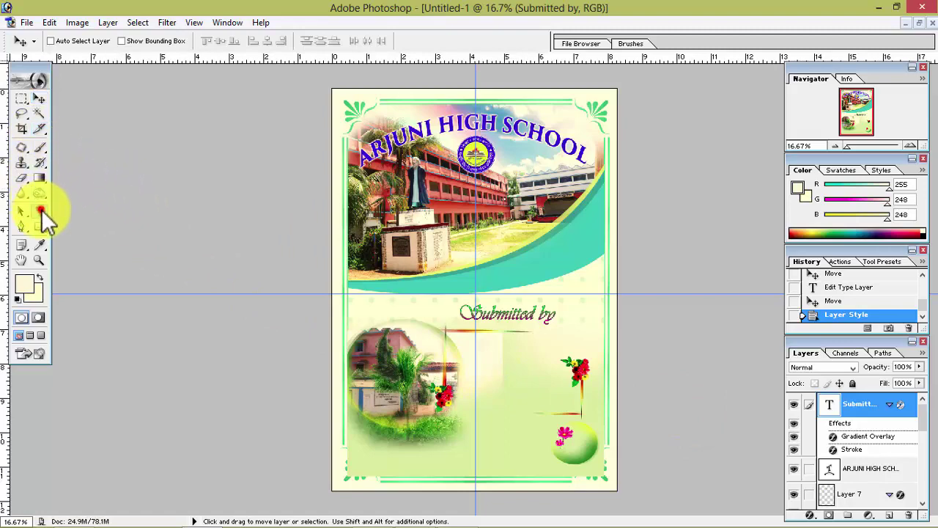
pyautogui.click(456, 346)
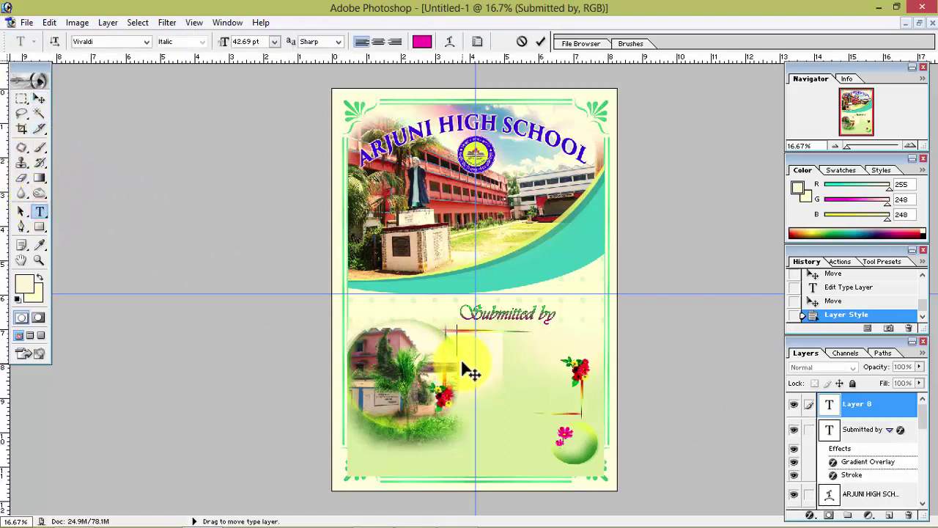
pyautogui.write('Clas')
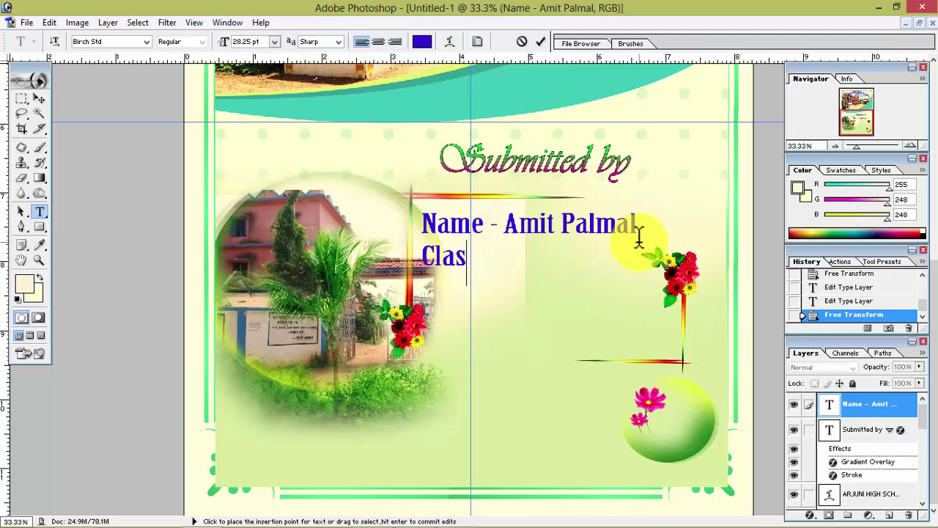
pyautogui.write('s')
pyautogui.write('x')
pyautogui.write('I')
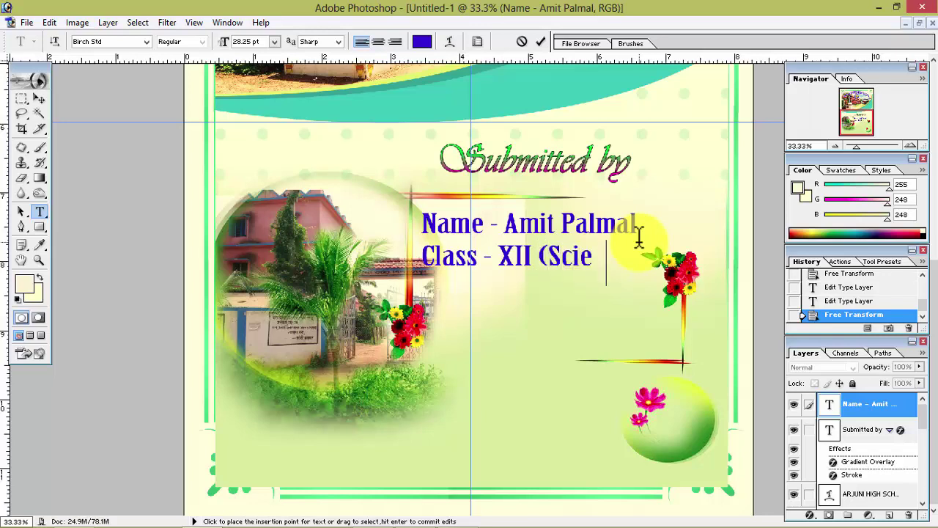
pyautogui.write('ce')
pyautogui.write(') ')
pyautogui.write('R')
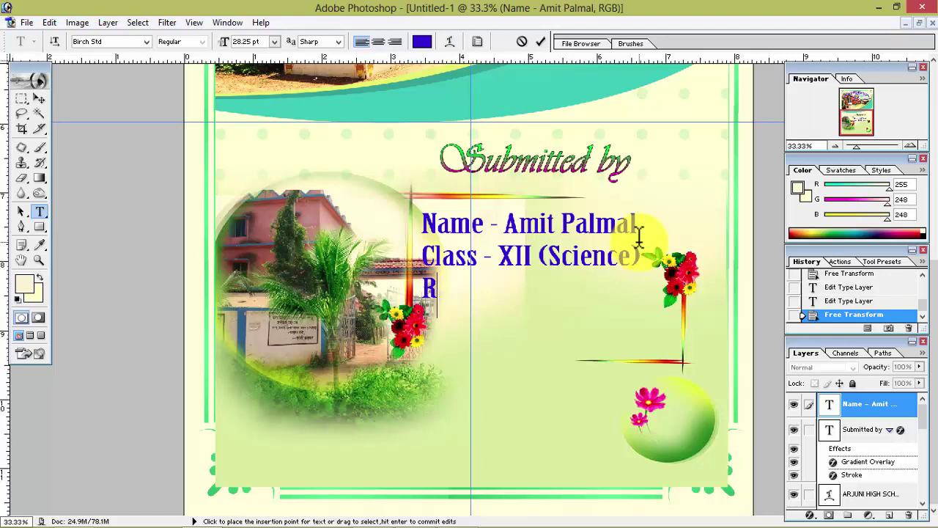
pyautogui.write('oll')
pyautogui.write('No -')
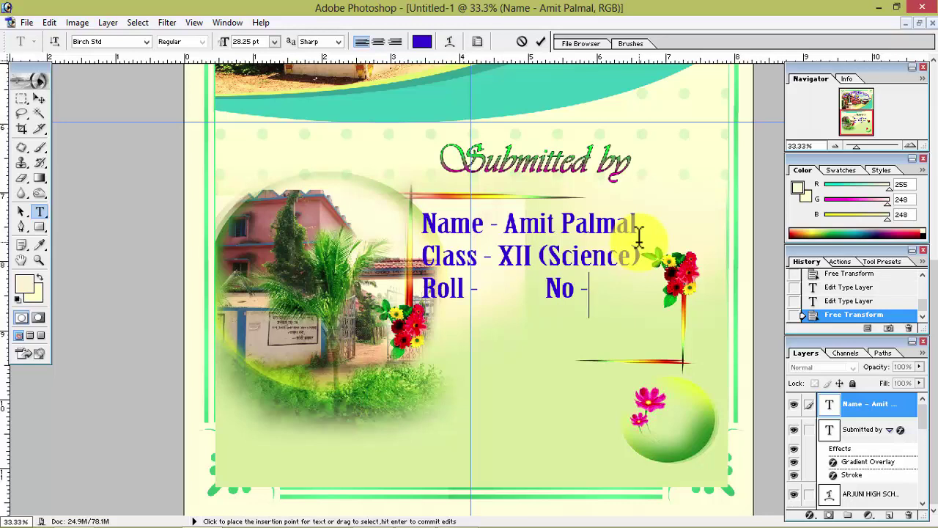
pyautogui.write('Re')
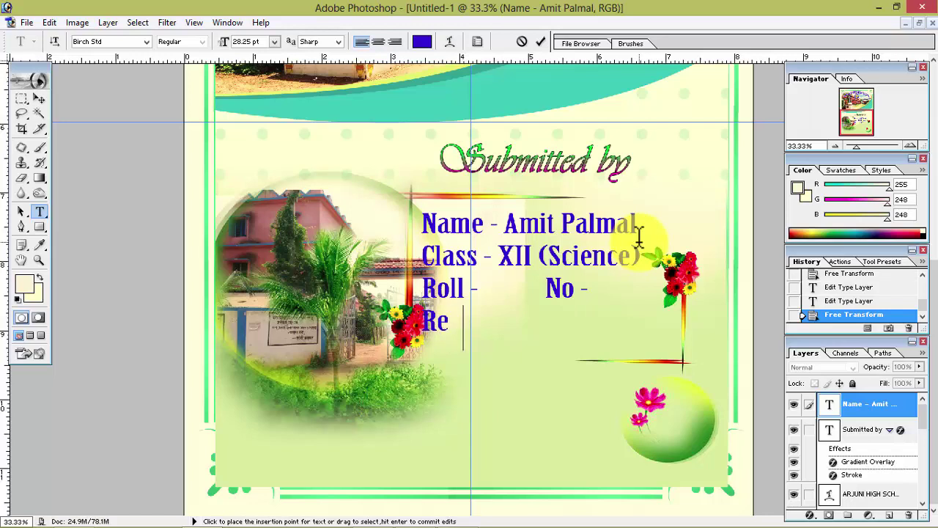
pyautogui.write('g.')
pyautogui.write('nO')
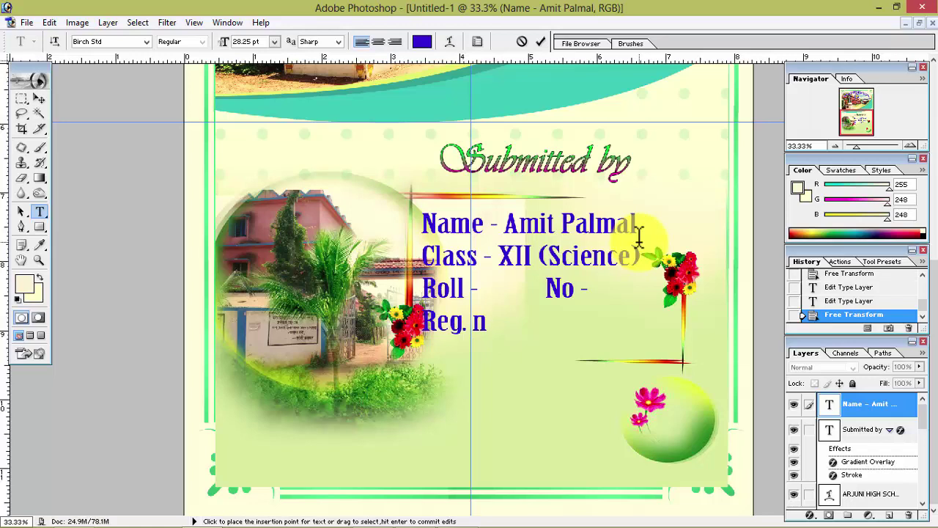
pyautogui.press('BackSpace')
pyautogui.write('n')
pyautogui.write('No -')
pyautogui.write('Sess')
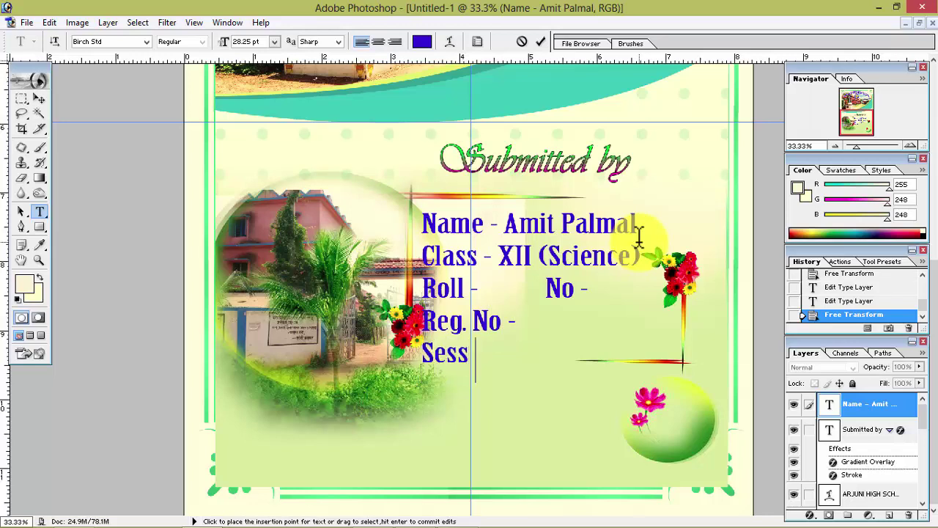
pyautogui.write('ion - ')
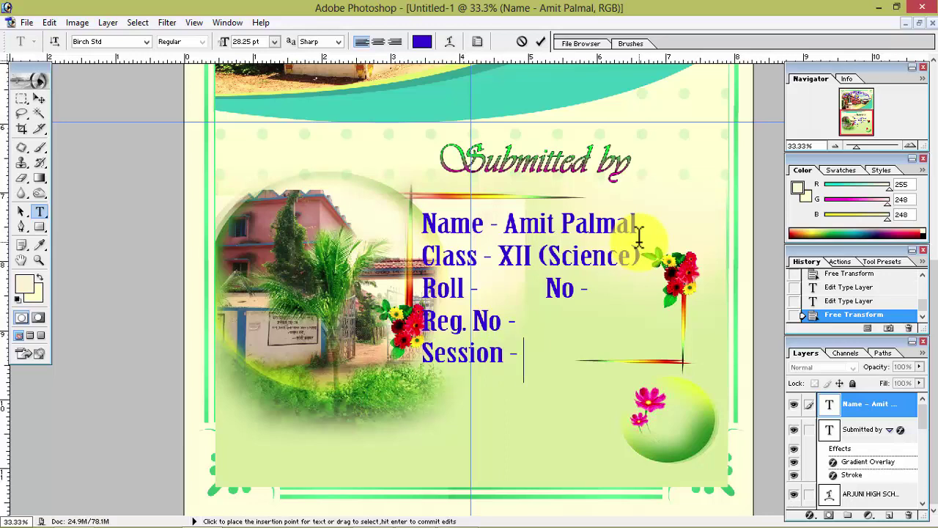
pyautogui.write('2017-18')
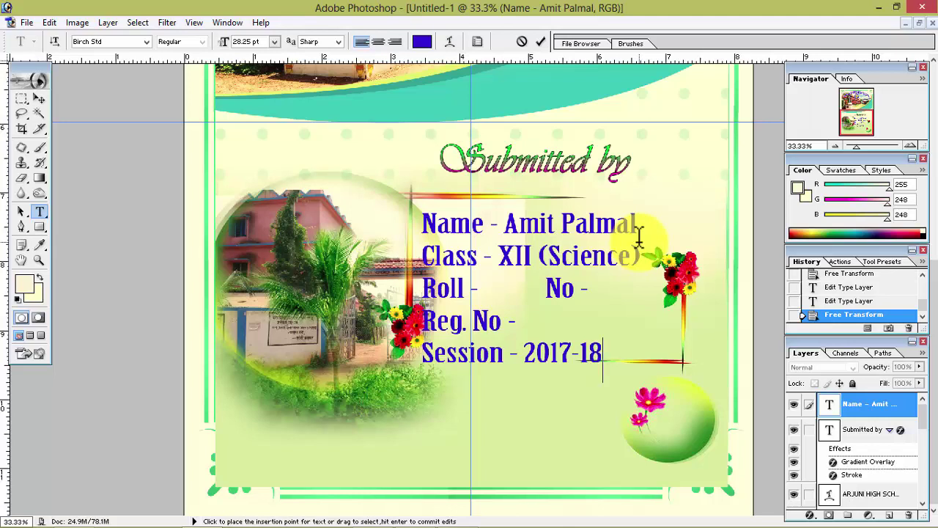
# Commit the student details text, scale it to about 89% height, and nudge it slightly right.
pyautogui.click(843, 404)
pyautogui.press('v')
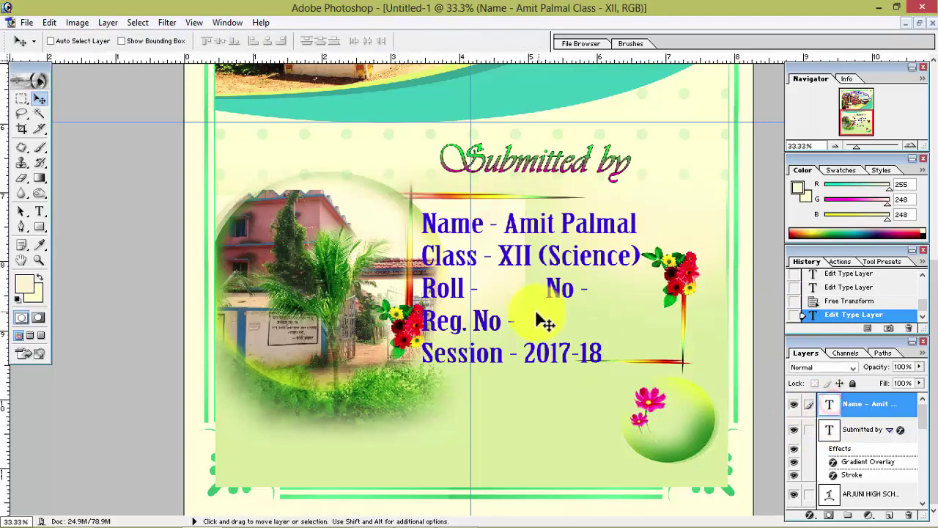
pyautogui.hotkey('ctrl', 't')
pyautogui.moveTo(502, 366); pyautogui.dragTo(499, 352)
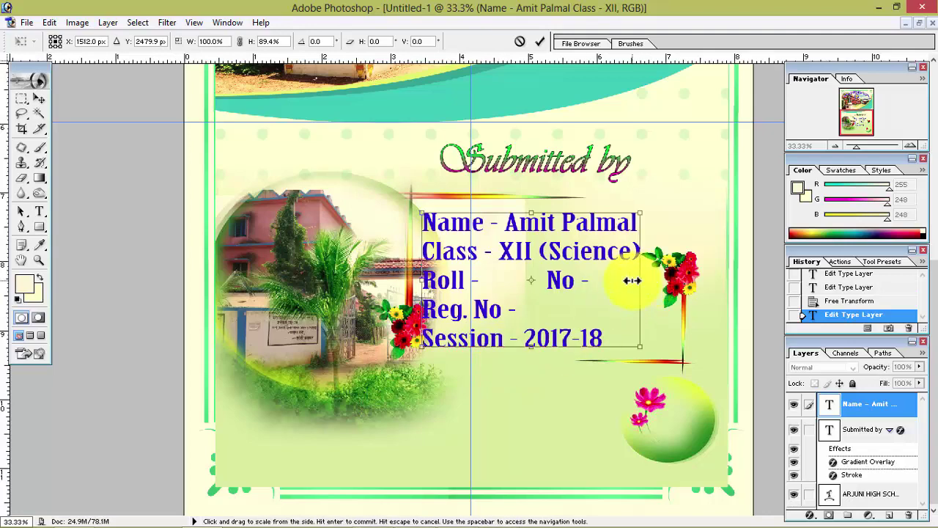
pyautogui.press('Right')
pyautogui.press('Right')
pyautogui.press('Right')
pyautogui.press('Right')
pyautogui.press('Right')
pyautogui.press('Right')
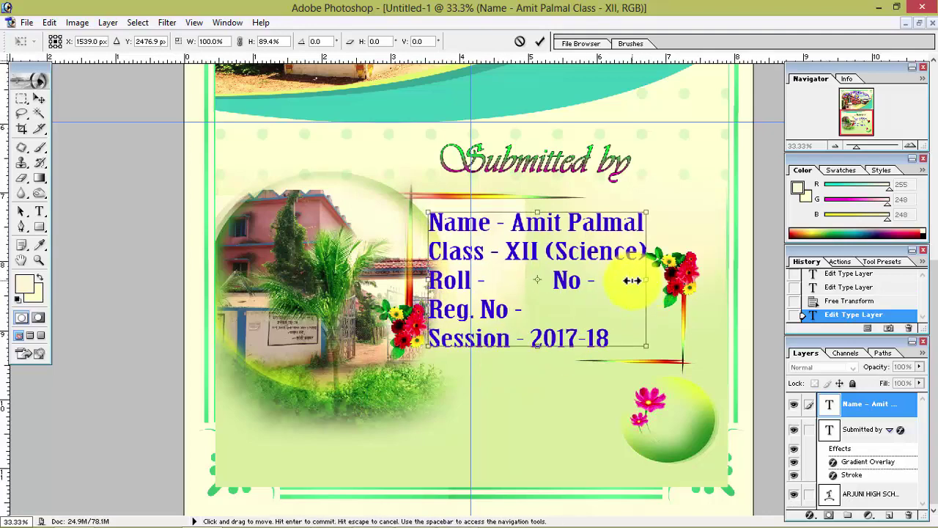
pyautogui.scroll(2, 540, 255)
pyautogui.scroll(1, 540, 255)
pyautogui.scroll(1, 546, 259)
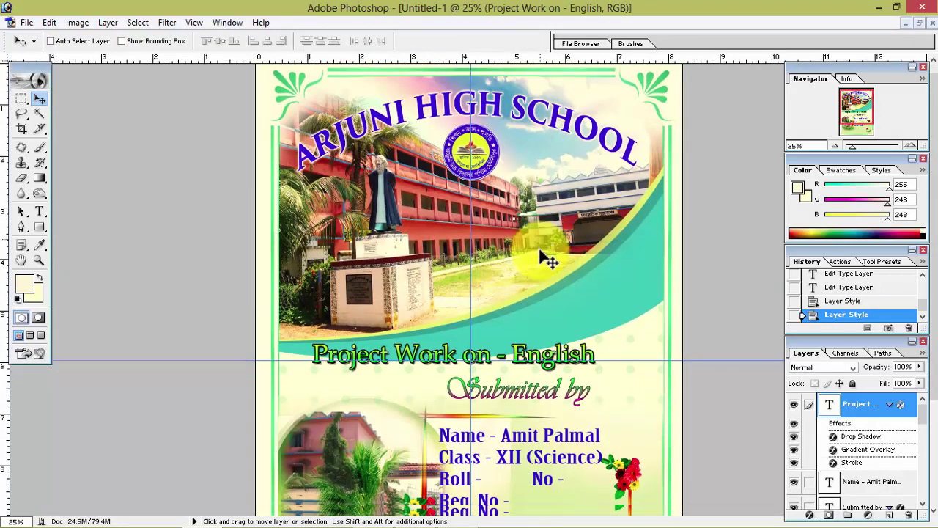
pyautogui.scroll(-2, 541, 258)
pyautogui.scroll(2, 541, 255)
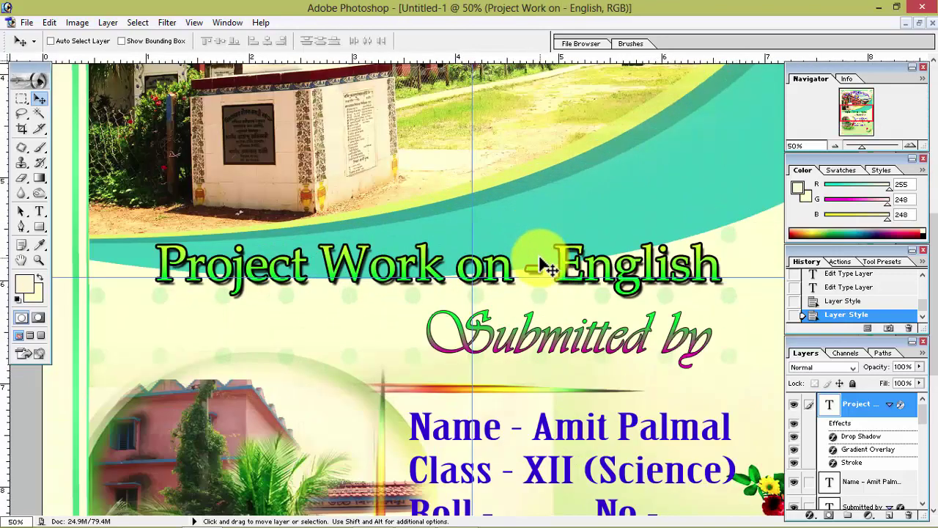
pyautogui.scroll(-2, 540, 252)
pyautogui.scroll(-1, 541, 249)
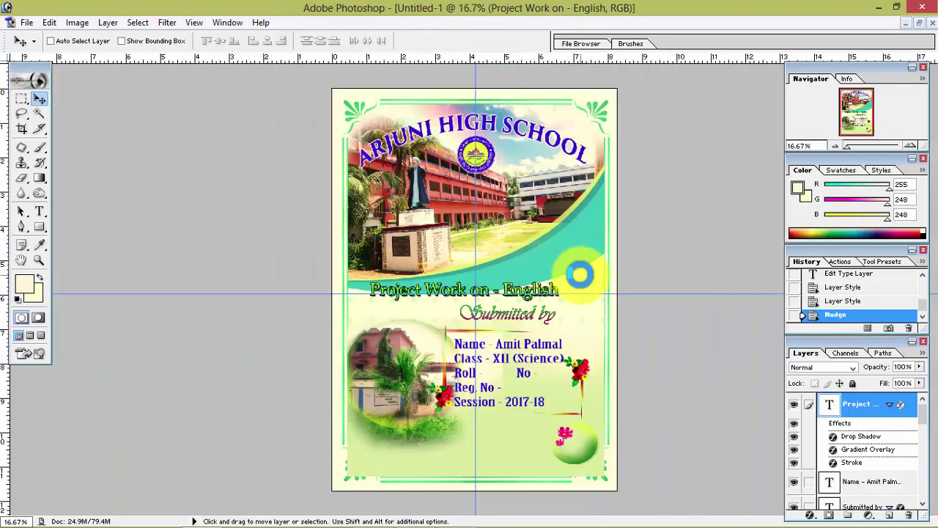